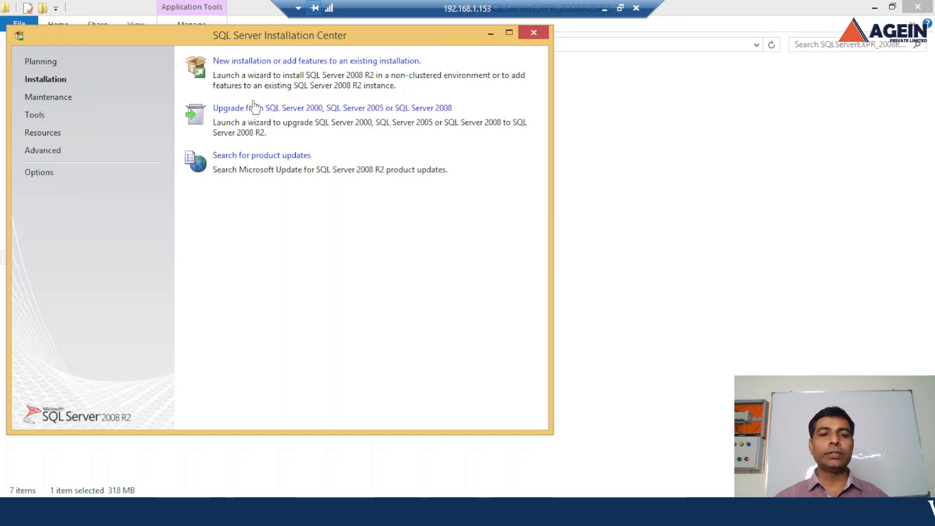
Start a new SQL Server 2008 R2 installation, accepting the license terms and opting to send feature usage data.
{"action": "left_click", "coordinate": [274, 62]}
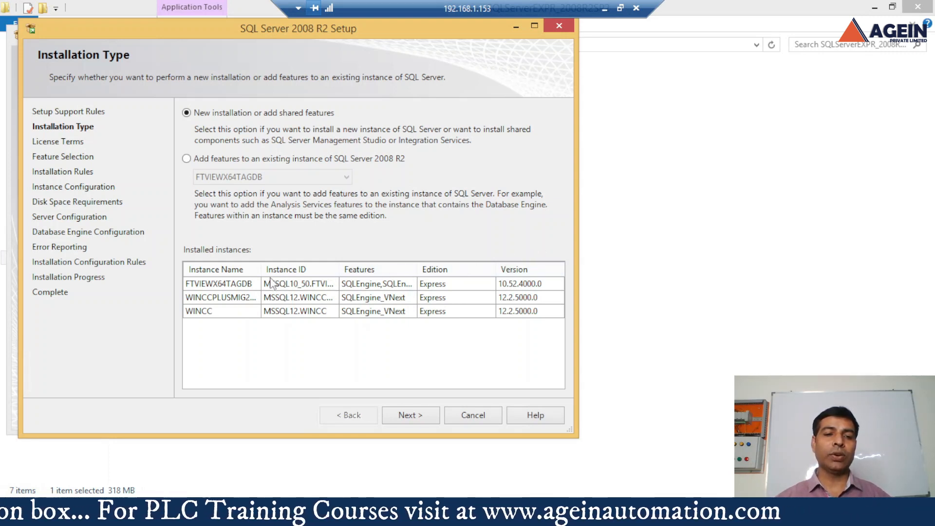
{"action": "left_click_drag", "start_coordinate": [262, 269], "coordinate": [290, 266]}
{"action": "left_click_drag", "start_coordinate": [432, 270], "coordinate": [493, 269]}
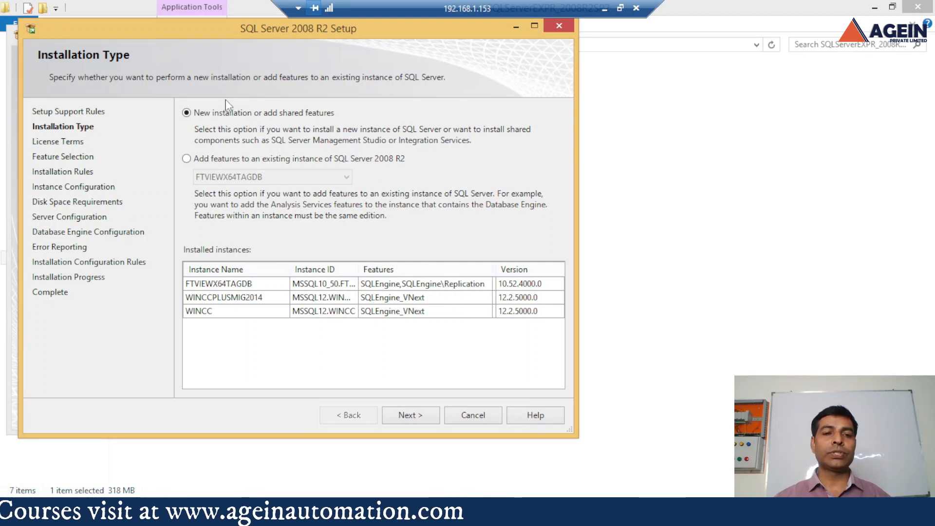
{"action": "left_click", "coordinate": [419, 422]}
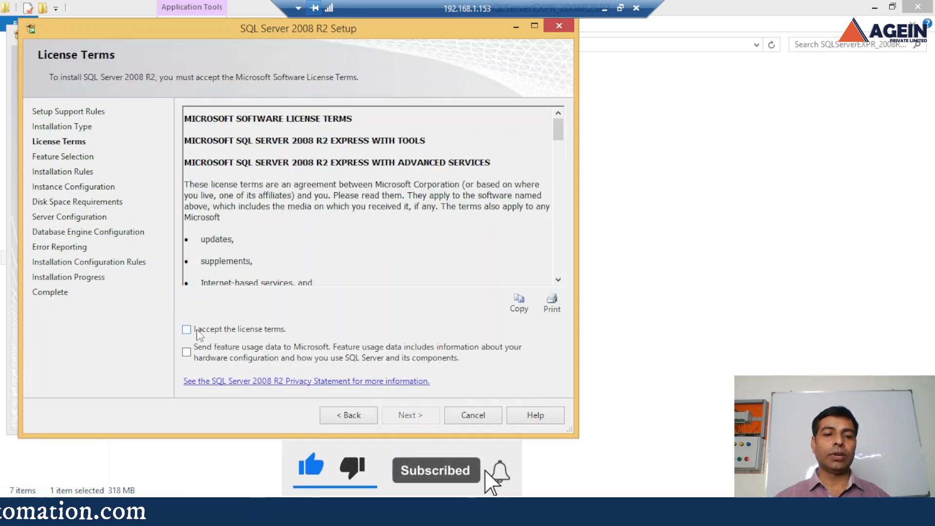
{"action": "left_click", "coordinate": [199, 335]}
{"action": "left_click", "coordinate": [186, 352]}
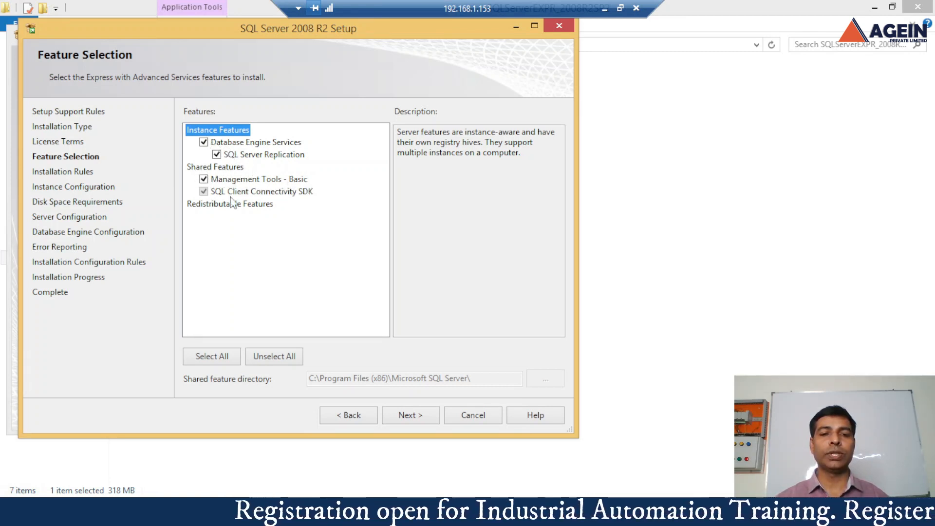
Continue the setup with all listed features selected and the named instance SQLExpress.
{"action": "left_click", "coordinate": [419, 419]}
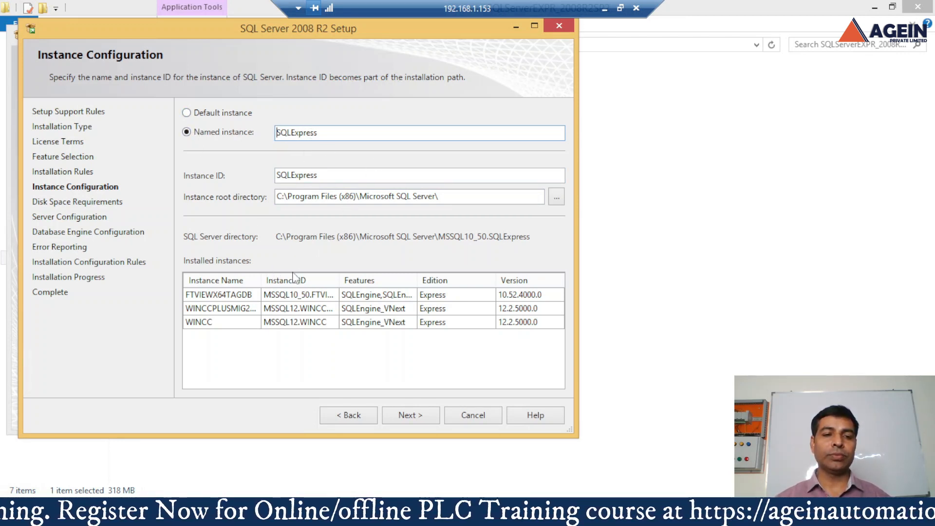
{"action": "mouse_move", "coordinate": [263, 284]}
{"action": "left_mouse_down"}
{"action": "mouse_move", "coordinate": [298, 283]}
{"action": "mouse_move", "coordinate": [272, 283]}
{"action": "left_mouse_up"}
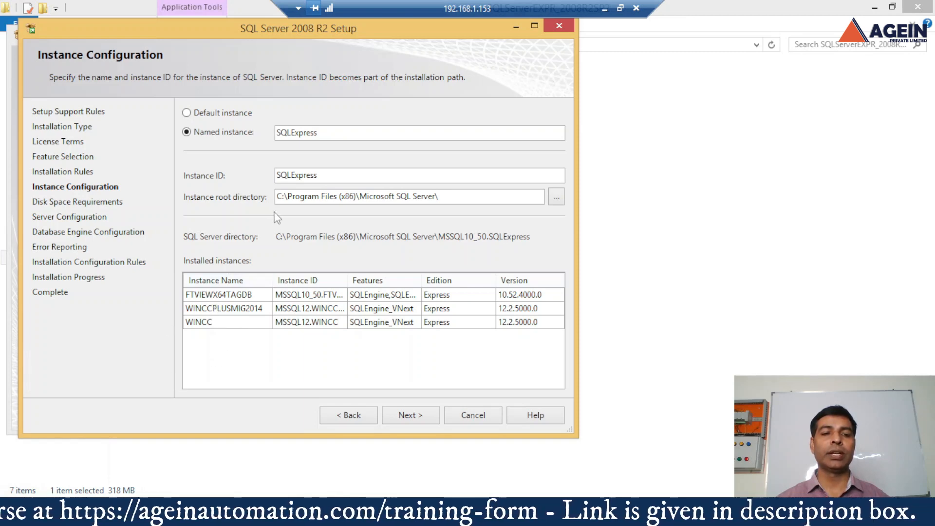
{"action": "left_click", "coordinate": [410, 416]}
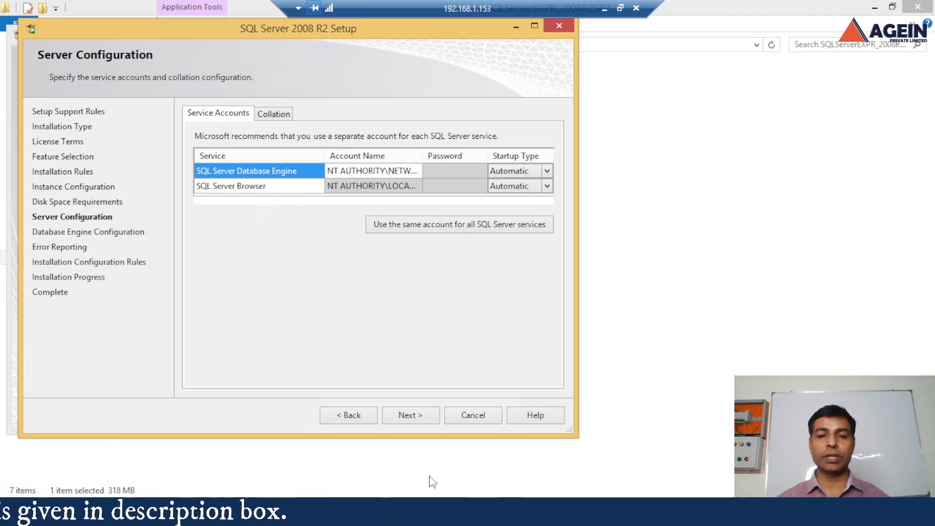
Install the instance with the preset service accounts, Windows authentication mode and error reporting left off.
{"action": "left_click", "coordinate": [411, 417]}
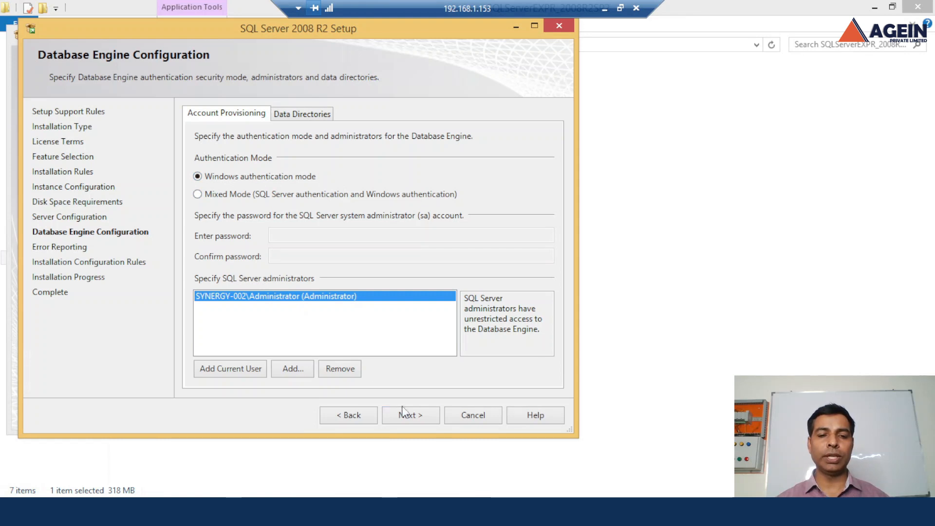
{"action": "left_click", "coordinate": [413, 418]}
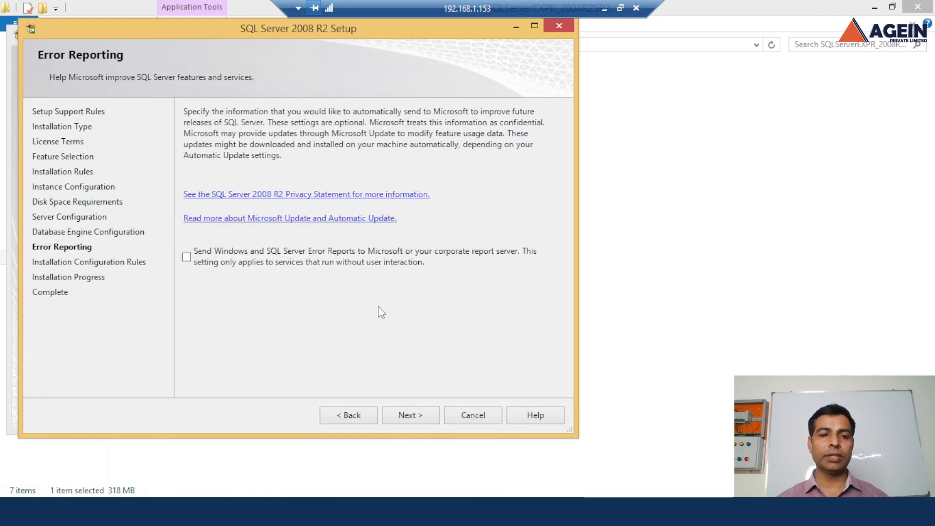
{"action": "left_click", "coordinate": [411, 416]}
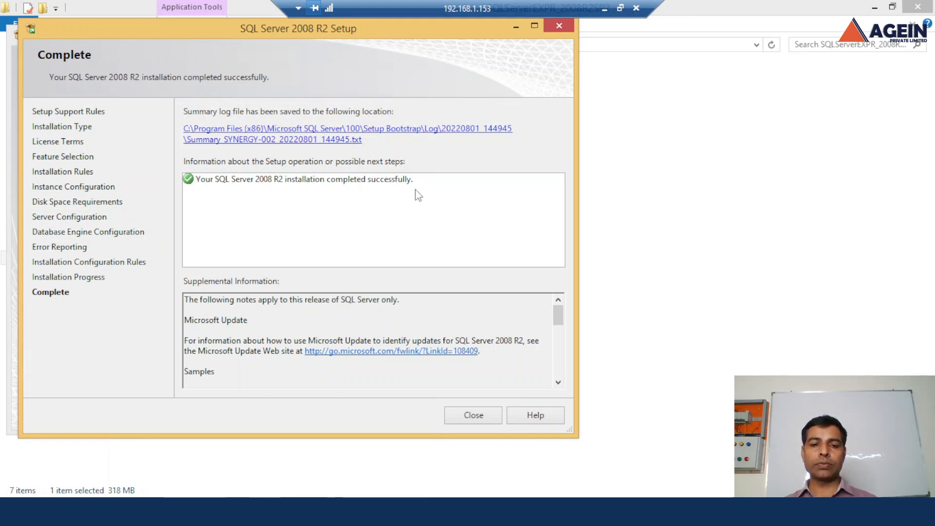
Close the completed setup wizard, the SQL Server Installation Center and the installer folder window.
{"action": "left_click", "coordinate": [470, 417]}
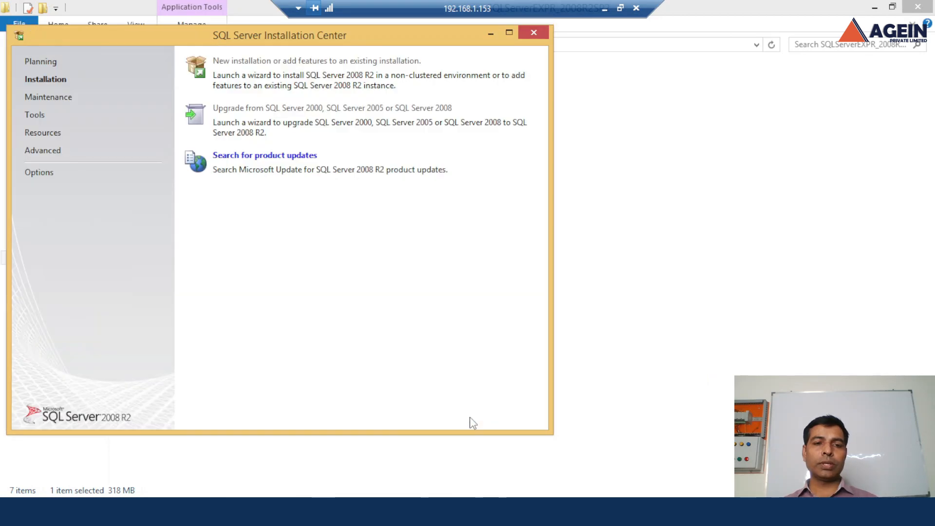
{"action": "left_click", "coordinate": [535, 32]}
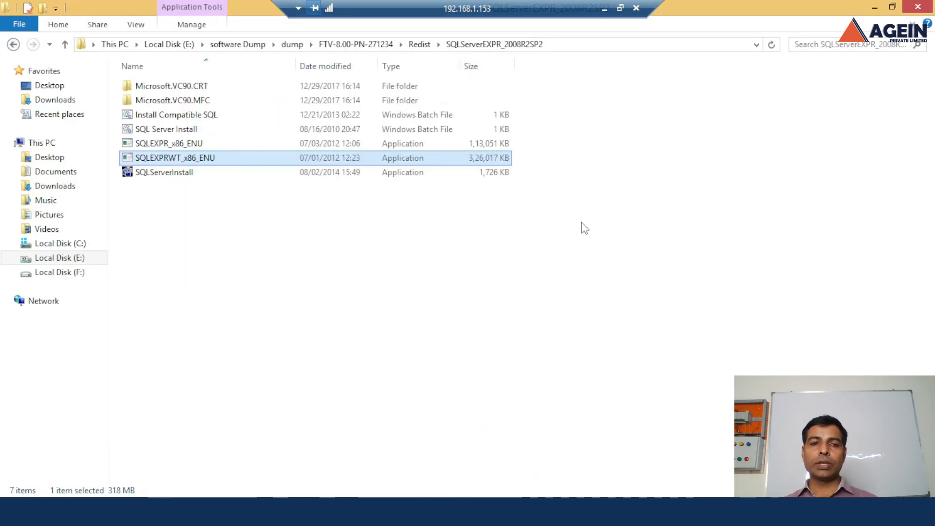
{"action": "left_click", "coordinate": [918, 6]}
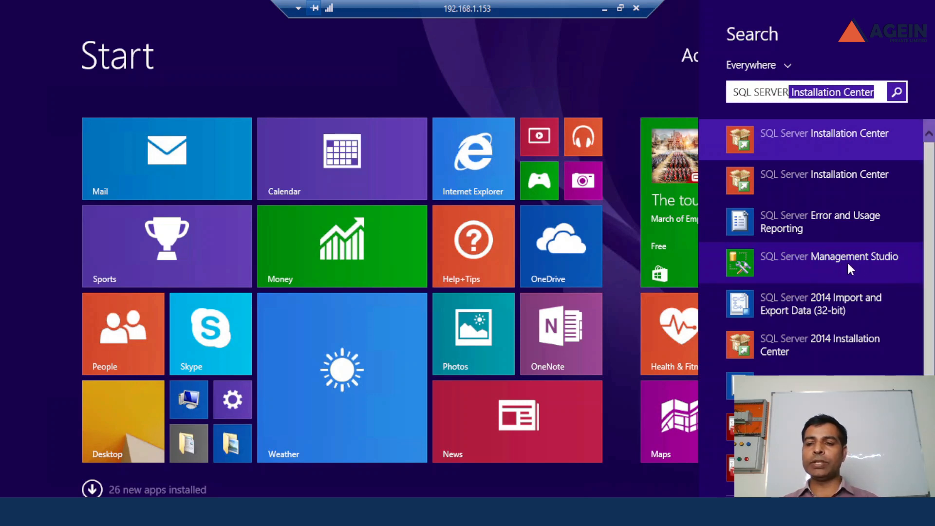
Open SQL Server Management Studio, connect to the SQLEXPRESS instance with Windows Authentication and expand its system databases.
{"action": "left_click", "coordinate": [847, 262]}
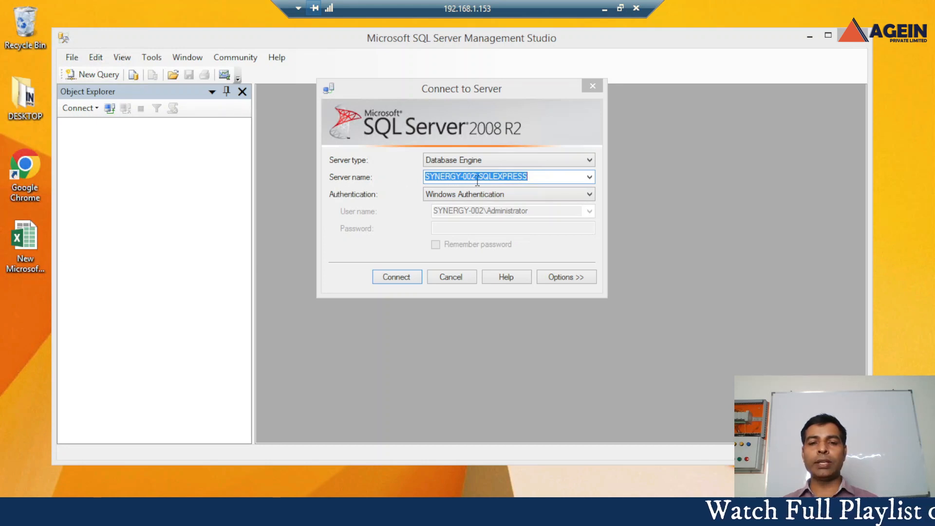
{"action": "left_click", "coordinate": [394, 278]}
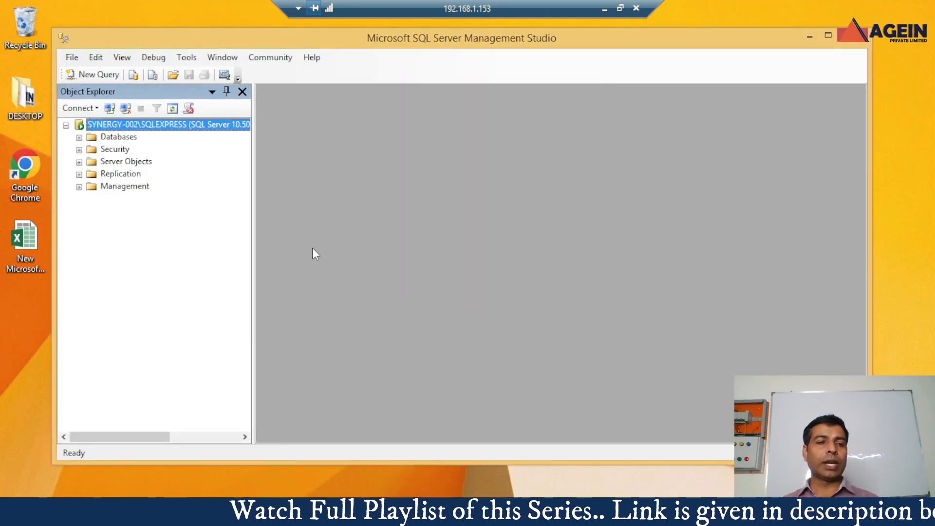
{"action": "left_click", "coordinate": [80, 138]}
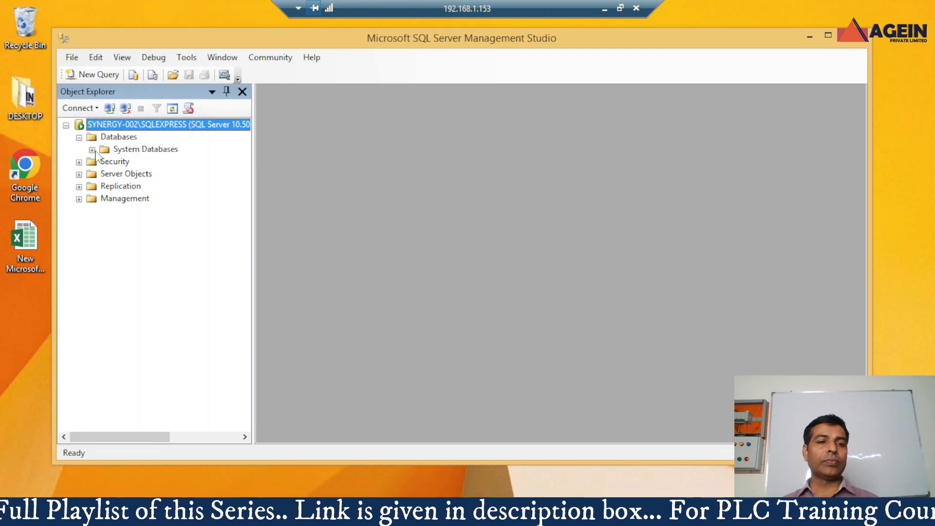
{"action": "left_click", "coordinate": [92, 150]}
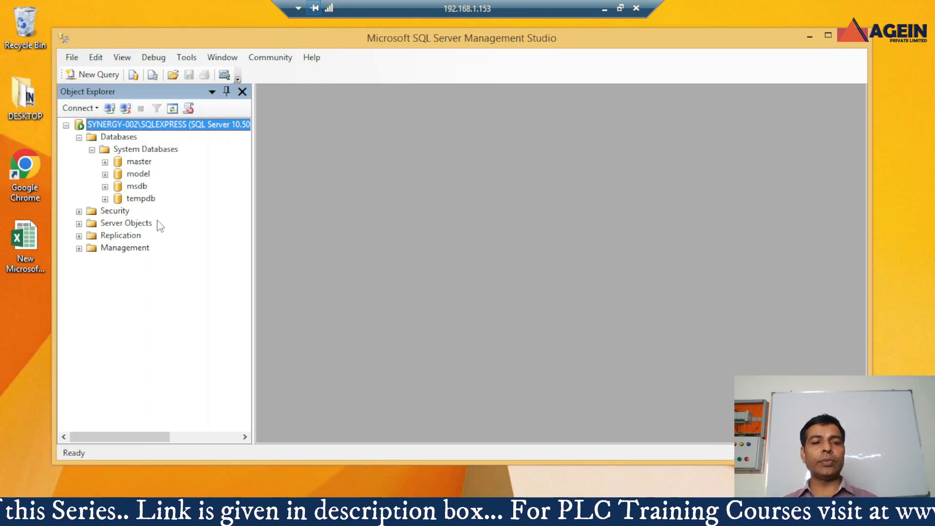
Create a new database named Report2DataBase on the SQLEXPRESS server.
{"action": "right_click", "coordinate": [118, 138]}
{"action": "left_click", "coordinate": [158, 146]}
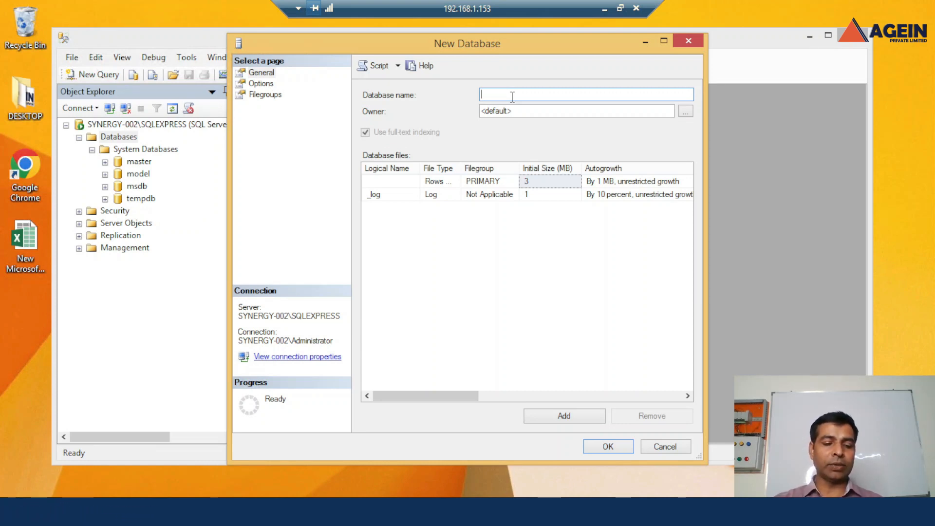
{"action": "type", "text": "Report2"}
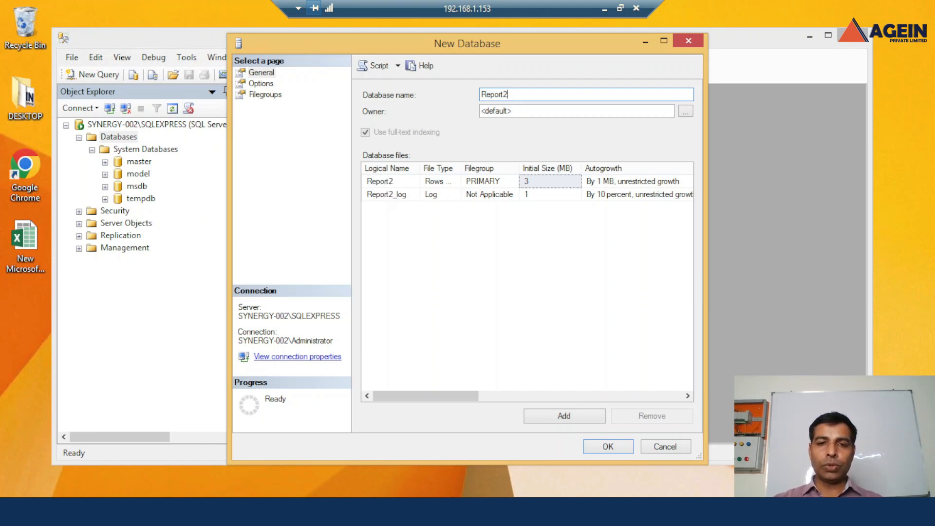
{"action": "type", "text": "DataBase"}
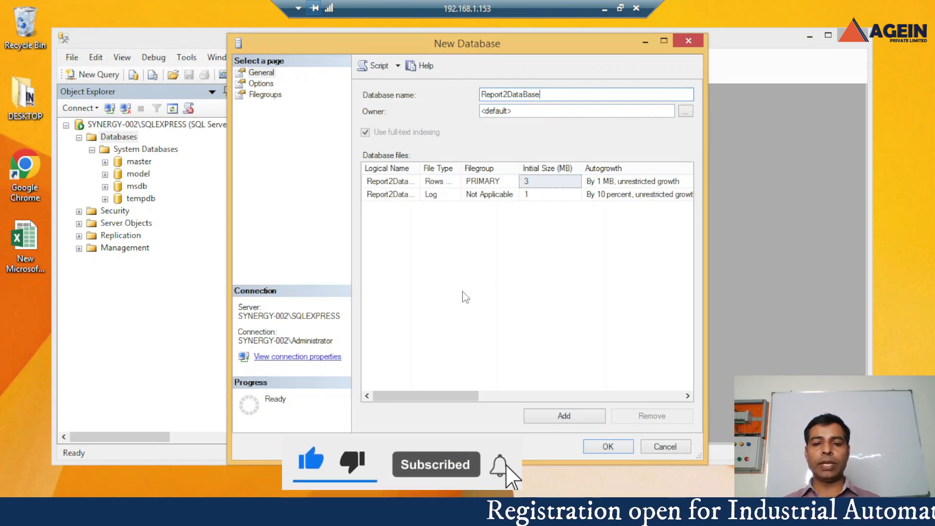
{"action": "left_click", "coordinate": [606, 447]}
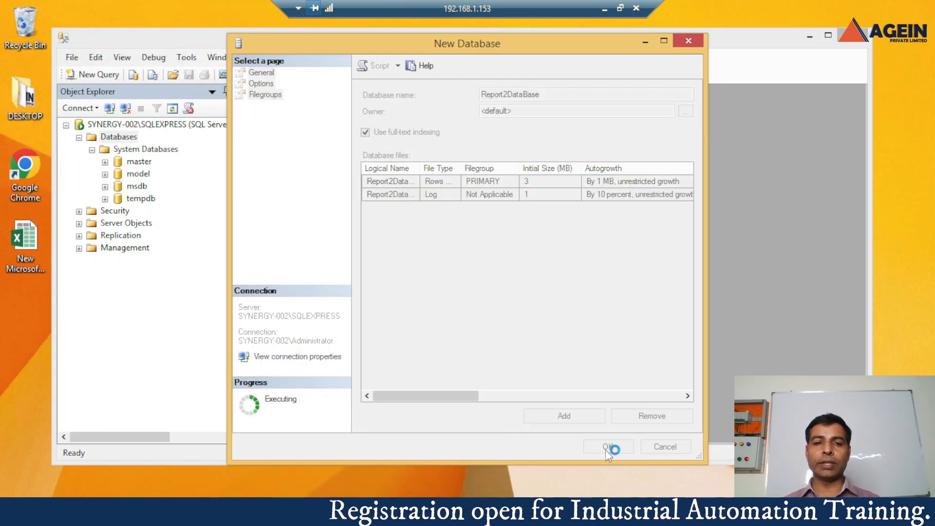
Expand Report2DataBase and its Tables folder to examine the tables it contains.
{"action": "left_click", "coordinate": [92, 211]}
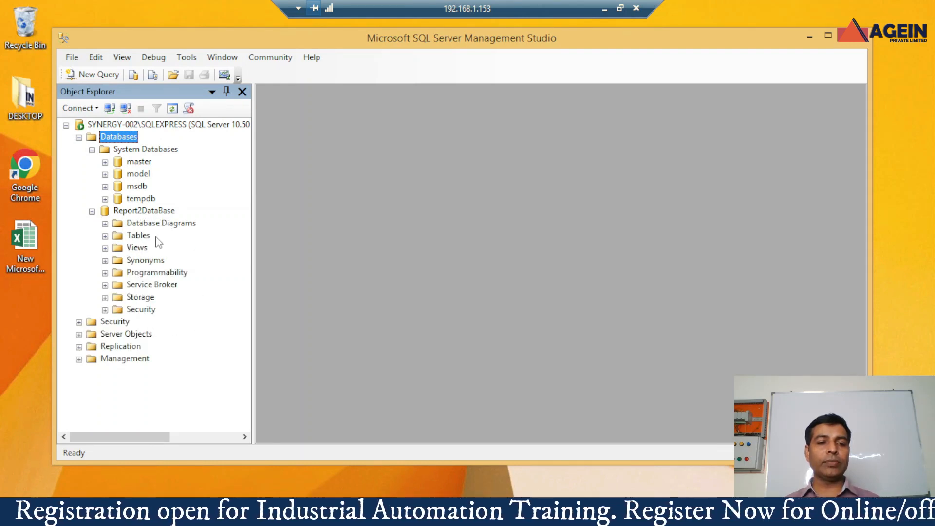
{"action": "left_click", "coordinate": [137, 239]}
{"action": "left_click", "coordinate": [105, 237]}
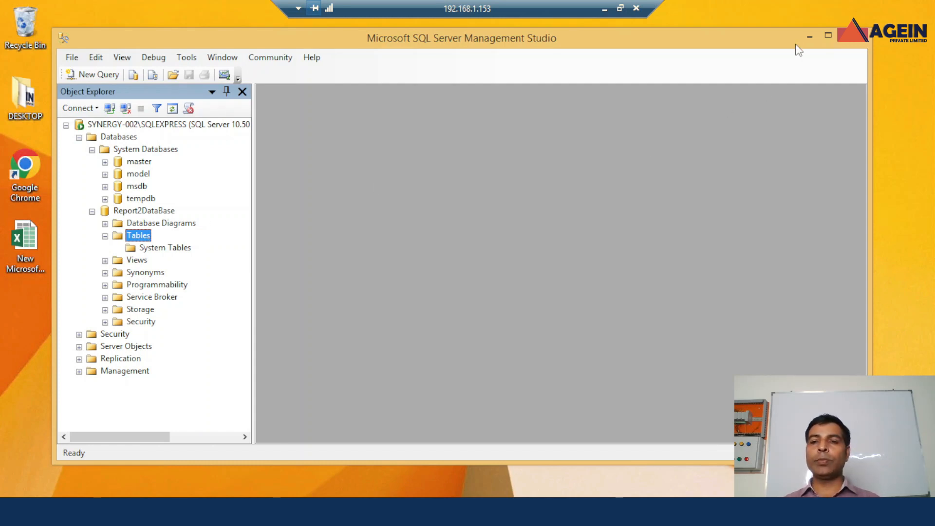
Minimize Management Studio and open the folder C:\Windows\SysWOW64 in File Explorer.
{"action": "left_click", "coordinate": [809, 37]}
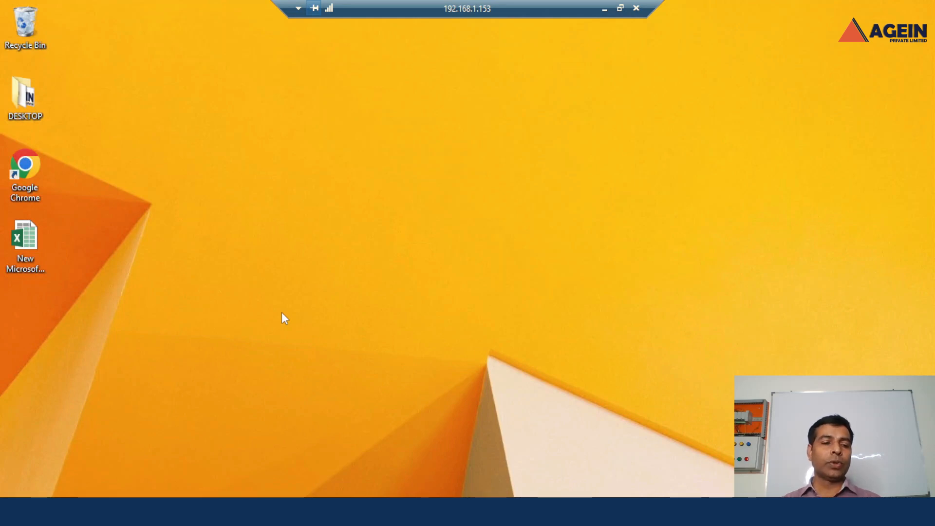
{"action": "double_click", "coordinate": [24, 97]}
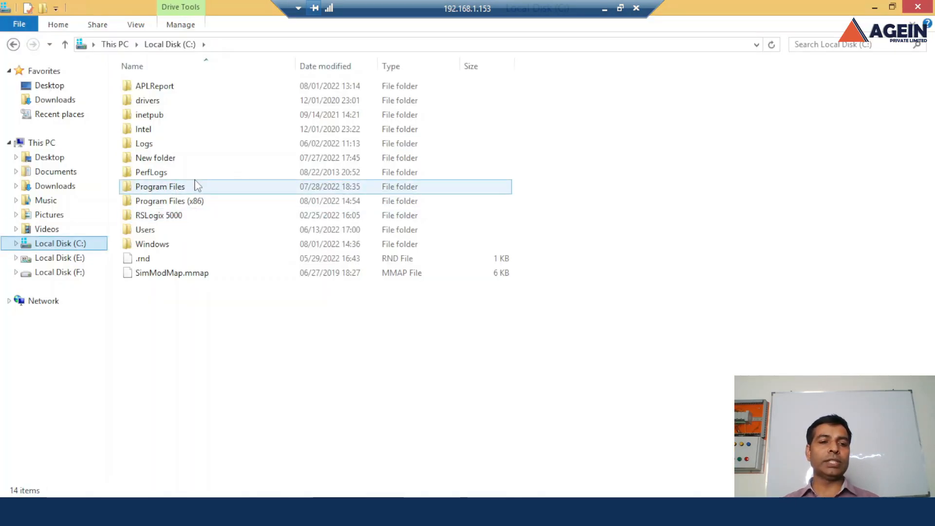
{"action": "left_click", "coordinate": [159, 215]}
{"action": "double_click", "coordinate": [151, 244]}
{"action": "left_click", "coordinate": [152, 158]}
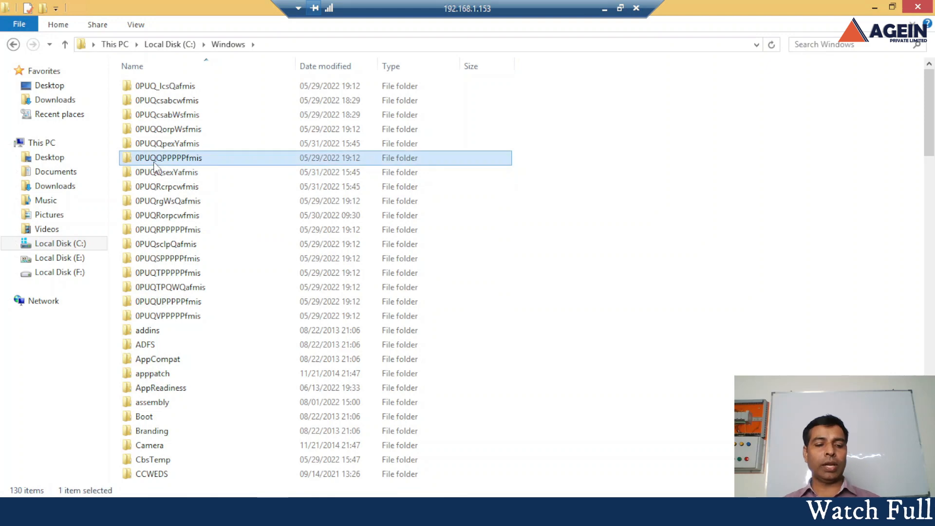
{"action": "key", "text": "s"}
{"action": "key", "text": "s"}
{"action": "key", "text": "s"}
{"action": "key", "text": "s"}
{"action": "key", "text": "s"}
{"action": "key", "text": "s"}
{"action": "key", "text": "s"}
{"action": "key", "text": "s"}
{"action": "key", "text": "s"}
{"action": "key", "text": "s"}
{"action": "key", "text": "s"}
{"action": "key", "text": "s"}
{"action": "key", "text": "s"}
{"action": "key", "text": "s"}
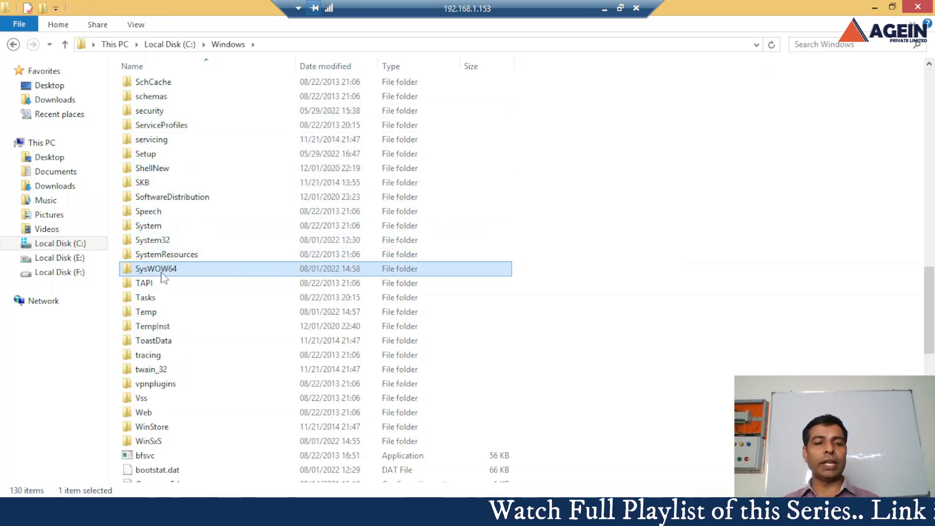
{"action": "double_click", "coordinate": [161, 273]}
Find odbcad32 in the SysWOW64 folder and launch it to open the 32-bit ODBC Data Source Administrator.
{"action": "left_click", "coordinate": [161, 183]}
{"action": "key", "text": "o"}
{"action": "key", "text": "o"}
{"action": "key", "text": "o"}
{"action": "key", "text": "o"}
{"action": "key", "text": "o"}
{"action": "key", "text": "o"}
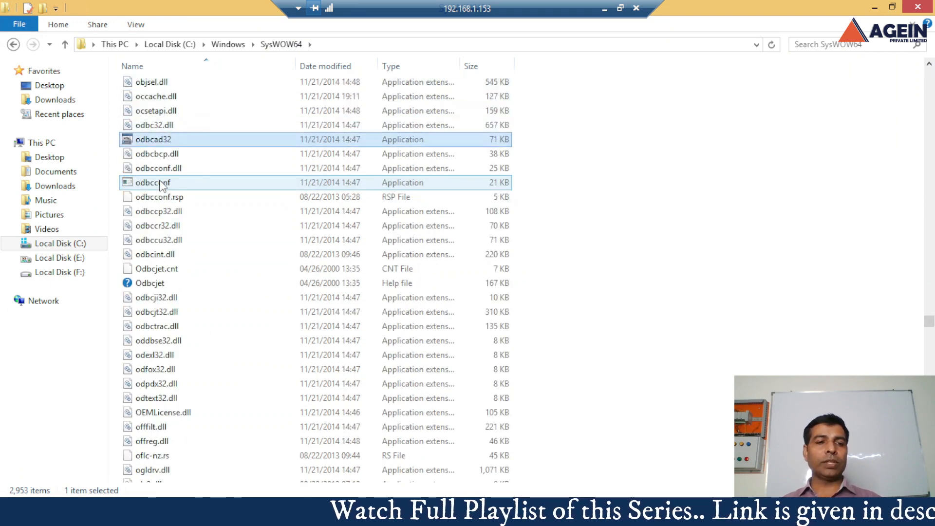
{"action": "double_click", "coordinate": [167, 140]}
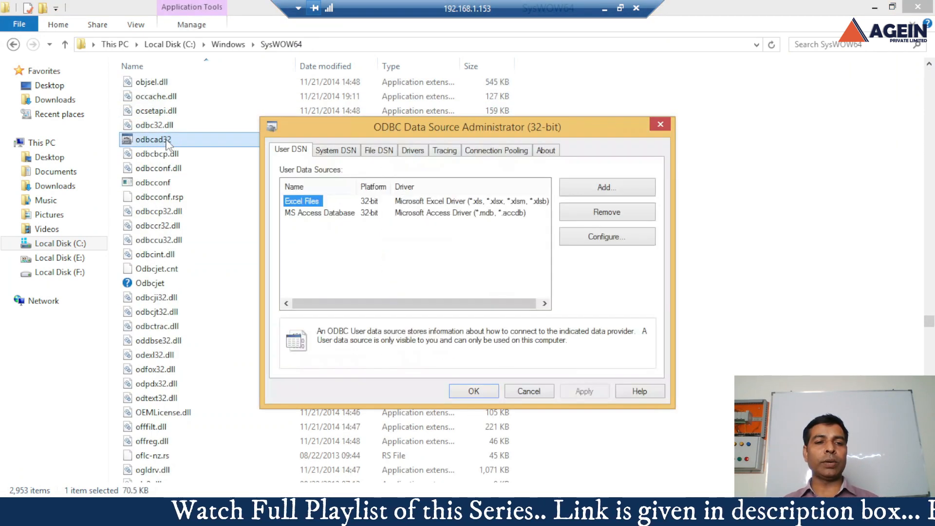
Start a new 32-bit system data source that uses the SQL Server driver.
{"action": "left_click", "coordinate": [341, 153]}
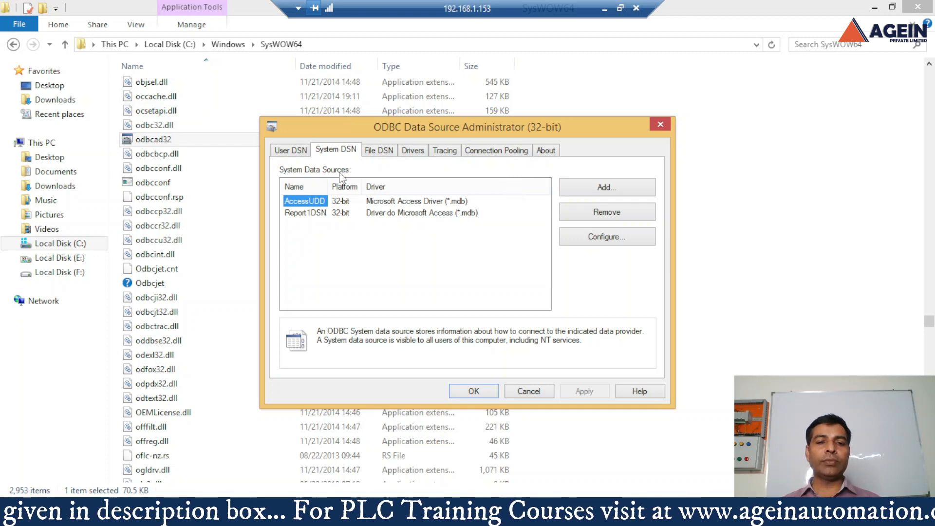
{"action": "left_click", "coordinate": [307, 215]}
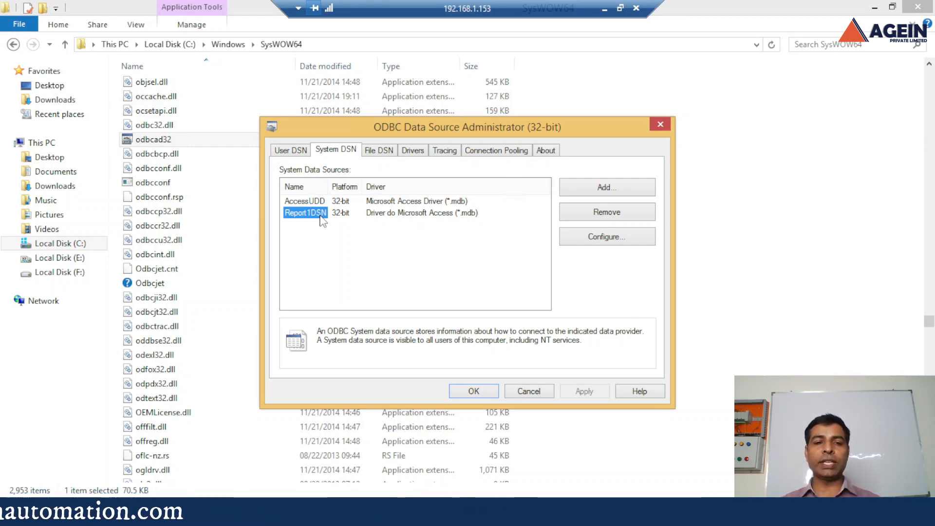
{"action": "left_click", "coordinate": [606, 190]}
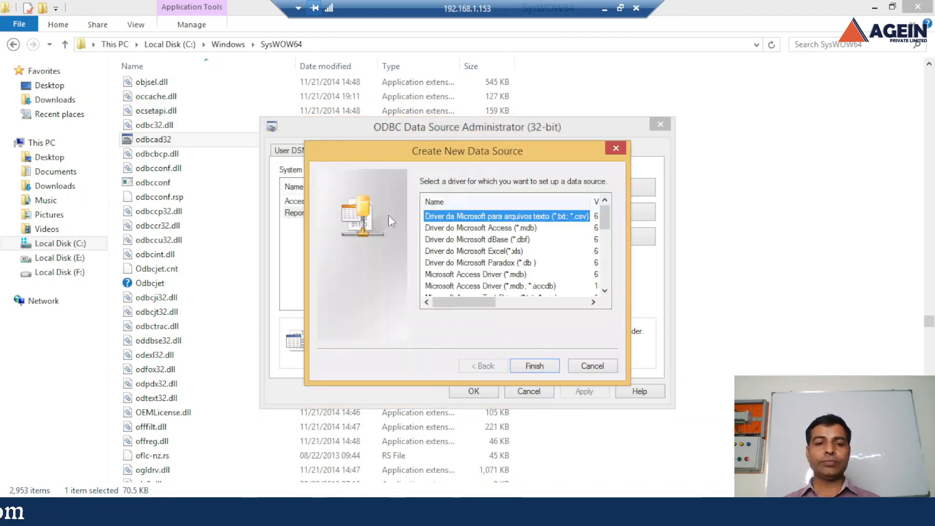
{"action": "left_click_drag", "start_coordinate": [607, 222], "coordinate": [608, 228]}
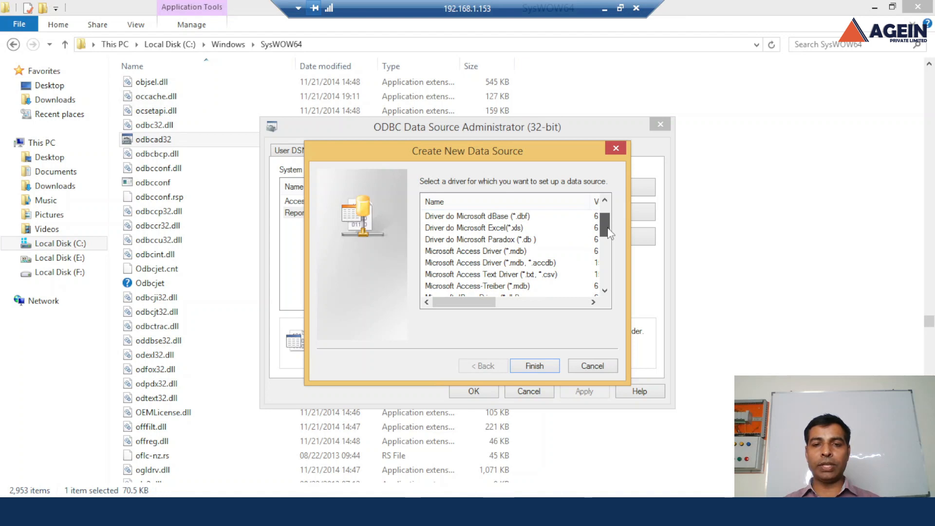
{"action": "left_click_drag", "start_coordinate": [609, 233], "coordinate": [607, 282]}
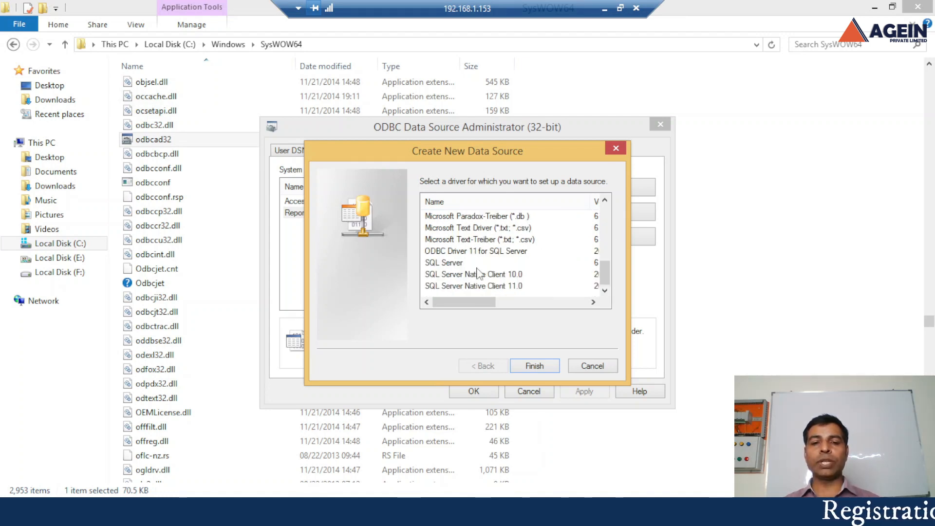
{"action": "left_click", "coordinate": [448, 264]}
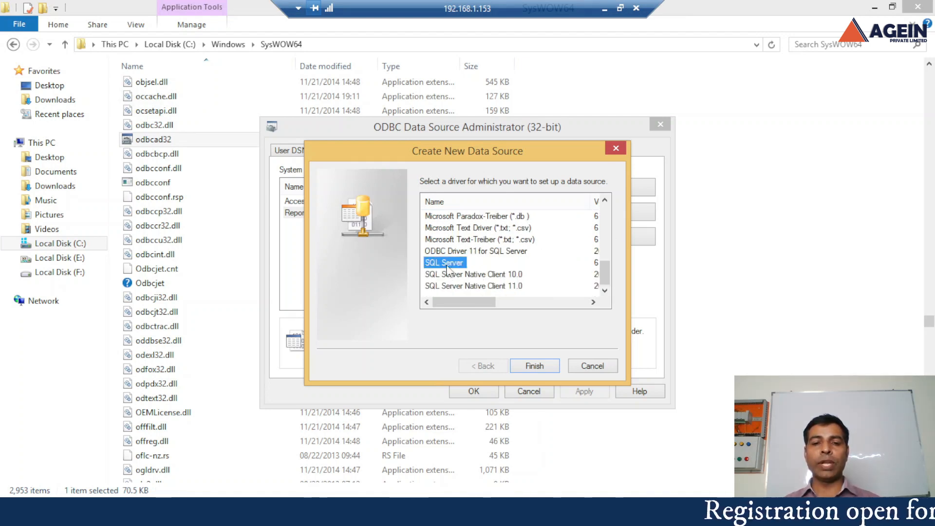
{"action": "left_click", "coordinate": [534, 367]}
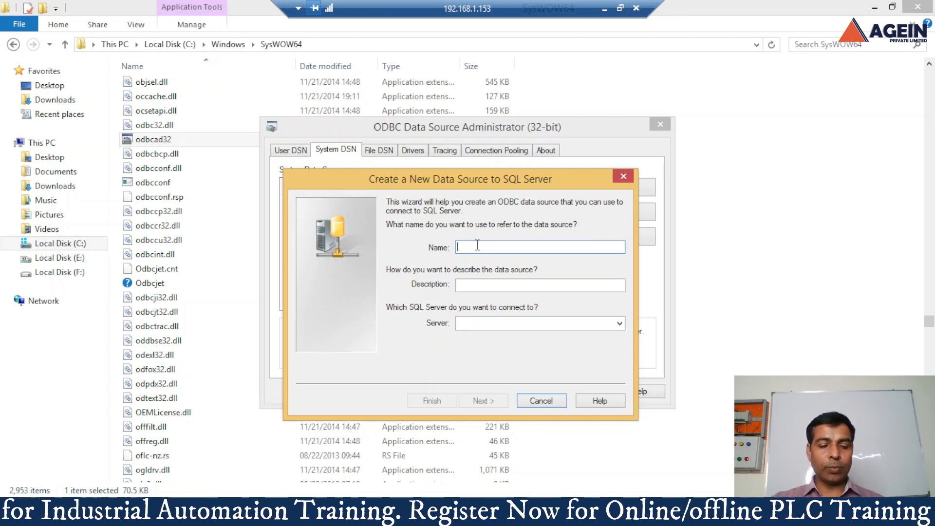
Name the data source Report2DSN, leave its description empty and choose SYNERGY-002\SQLEXPRESS as the server.
{"action": "type", "text": "Report2DSN"}
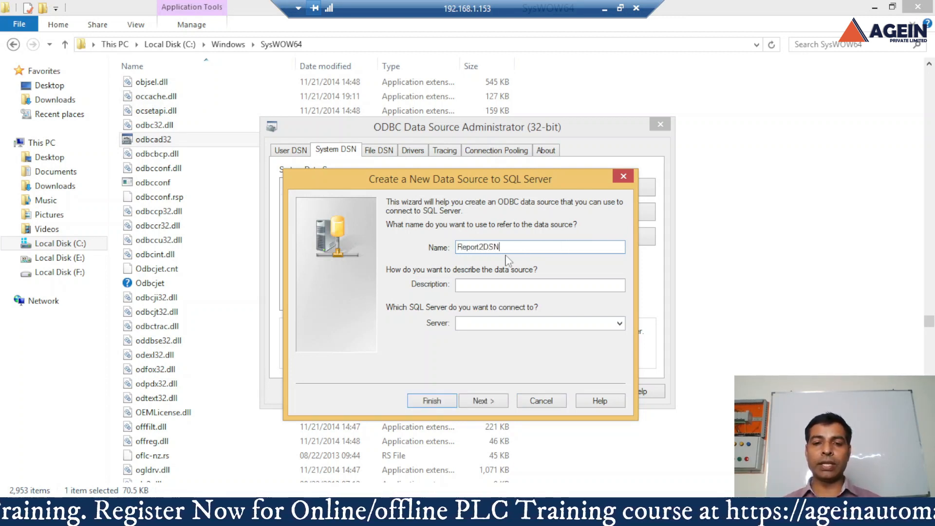
{"action": "left_click", "coordinate": [552, 286]}
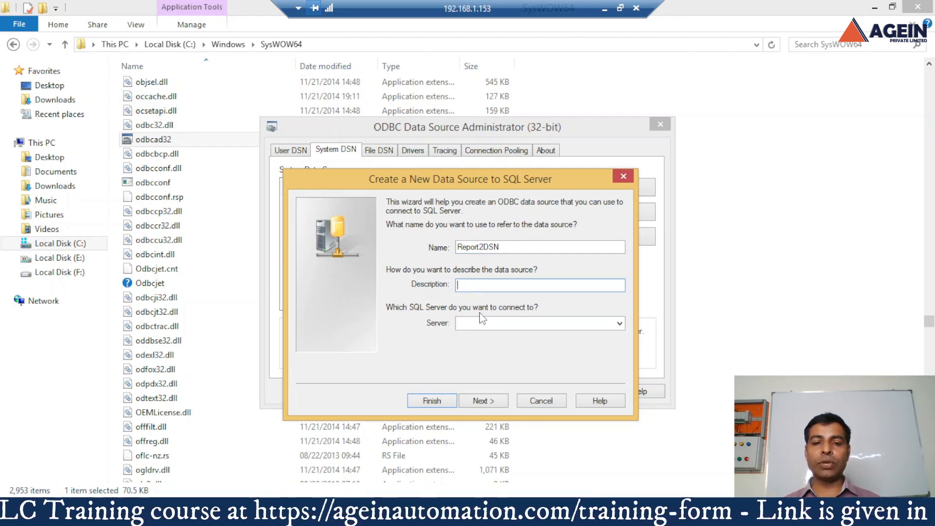
{"action": "left_click", "coordinate": [618, 324]}
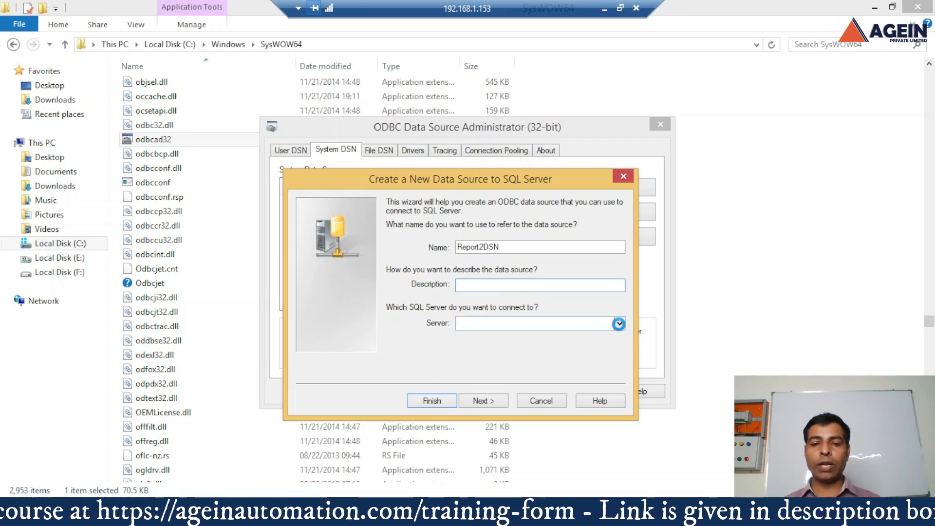
{"action": "left_click", "coordinate": [544, 335]}
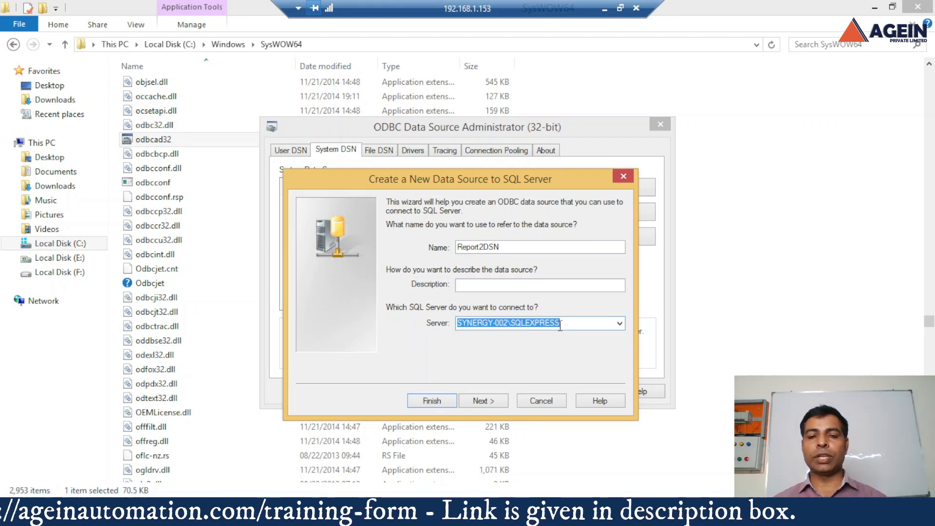
{"action": "left_click", "coordinate": [480, 401]}
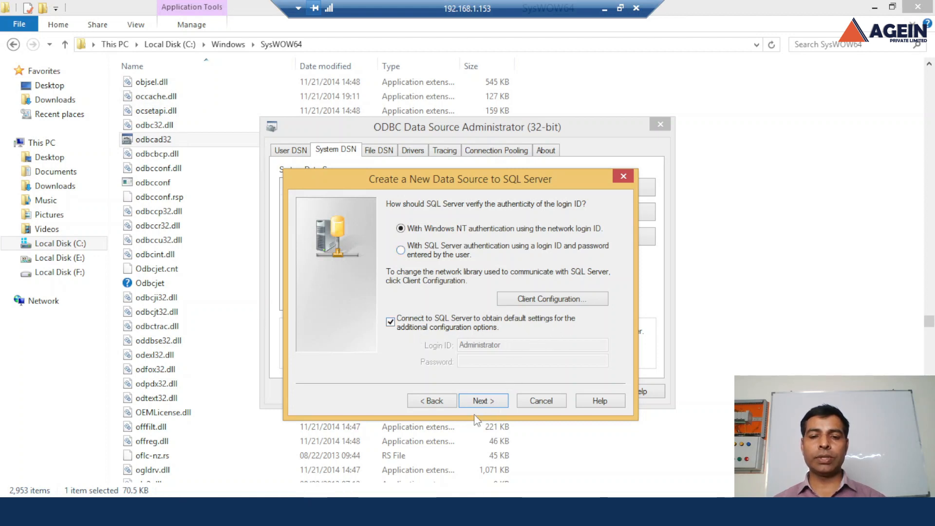
Keep Windows NT authentication for the data source and change its default database to Report2DataBase.
{"action": "left_click", "coordinate": [491, 401]}
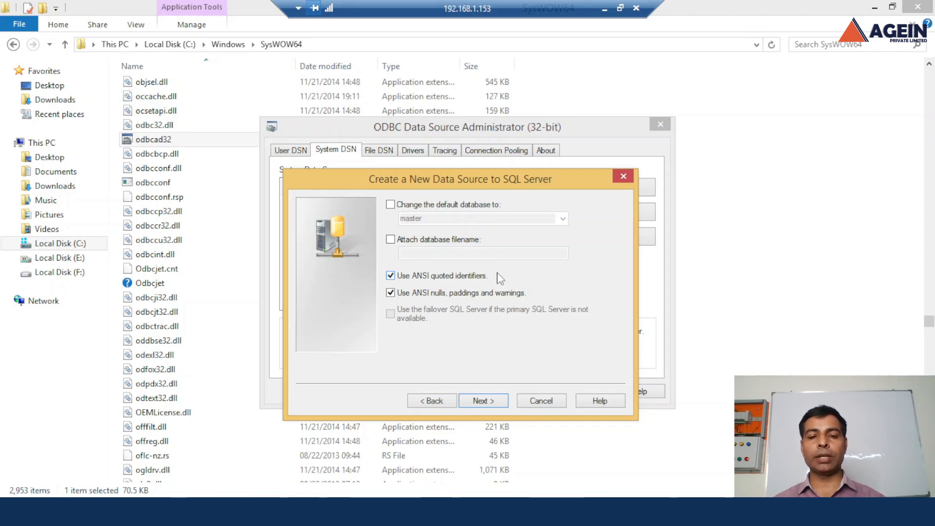
{"action": "left_click", "coordinate": [392, 207]}
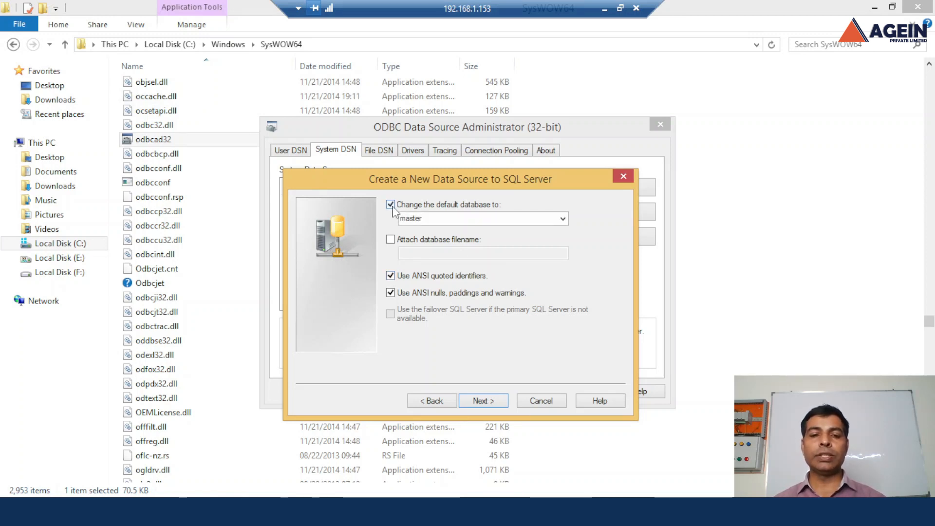
{"action": "left_click", "coordinate": [563, 221]}
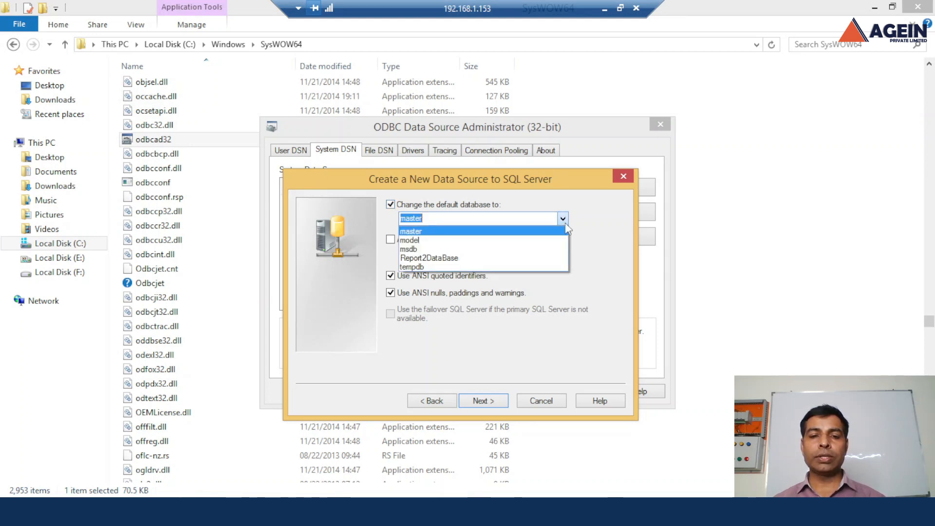
{"action": "left_click", "coordinate": [451, 258]}
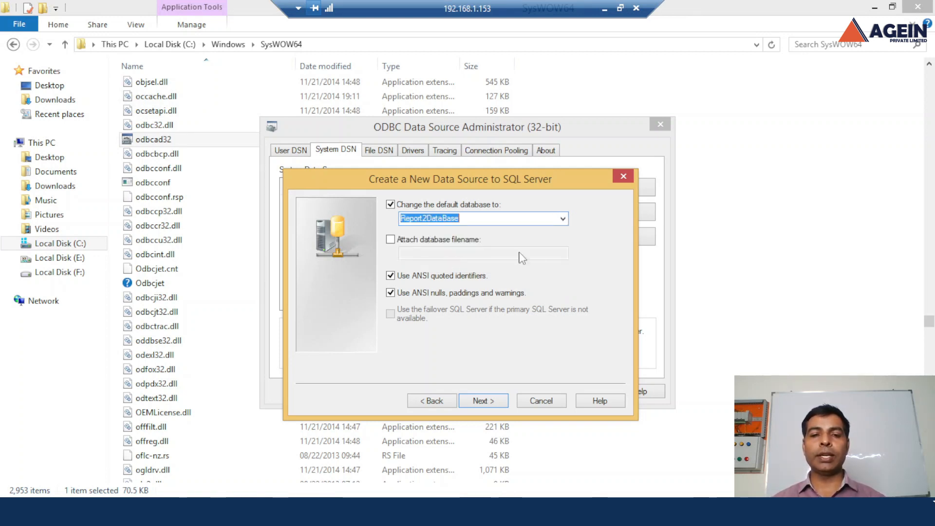
{"action": "left_click", "coordinate": [488, 405]}
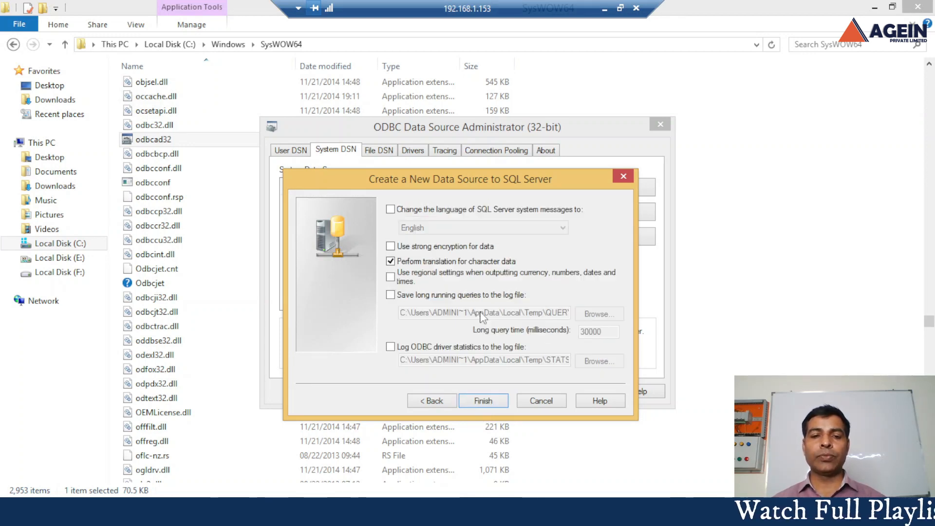
Finish the Report2DSN setup with a data source test, then close the ODBC administrator and File Explorer.
{"action": "left_click", "coordinate": [484, 400]}
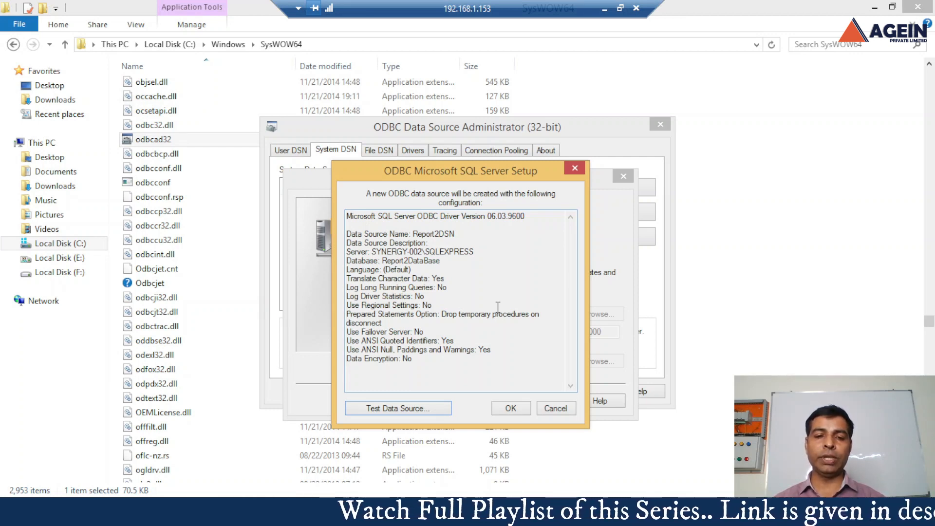
{"action": "left_click", "coordinate": [403, 412]}
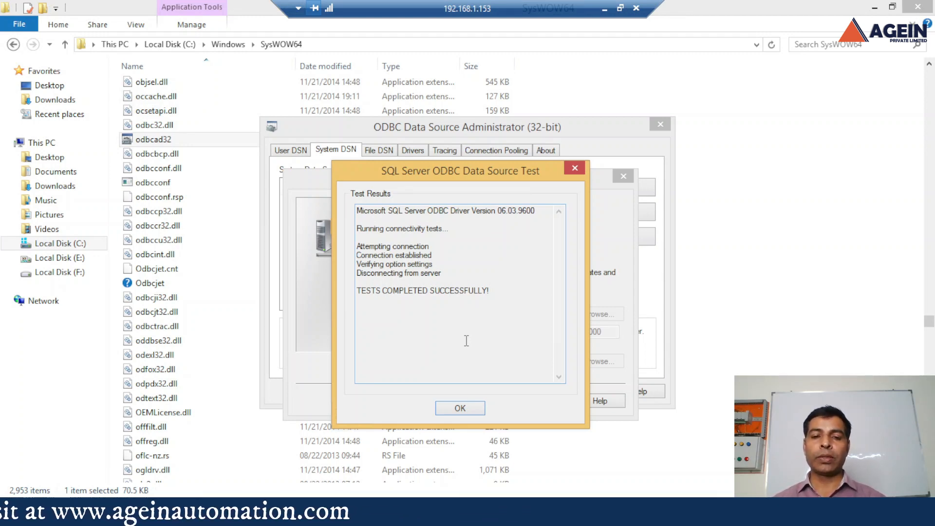
{"action": "left_click", "coordinate": [459, 409]}
{"action": "left_click", "coordinate": [486, 412]}
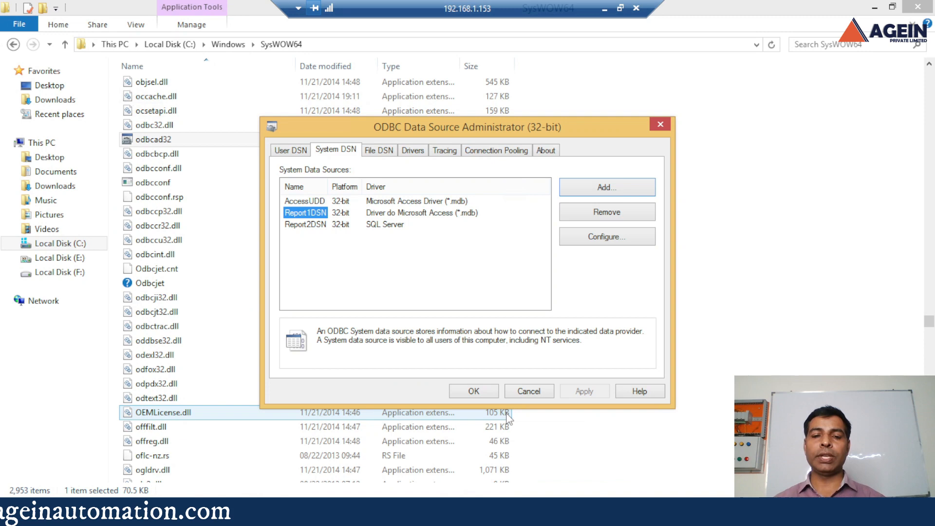
{"action": "left_click", "coordinate": [474, 391]}
{"action": "left_click", "coordinate": [917, 7]}
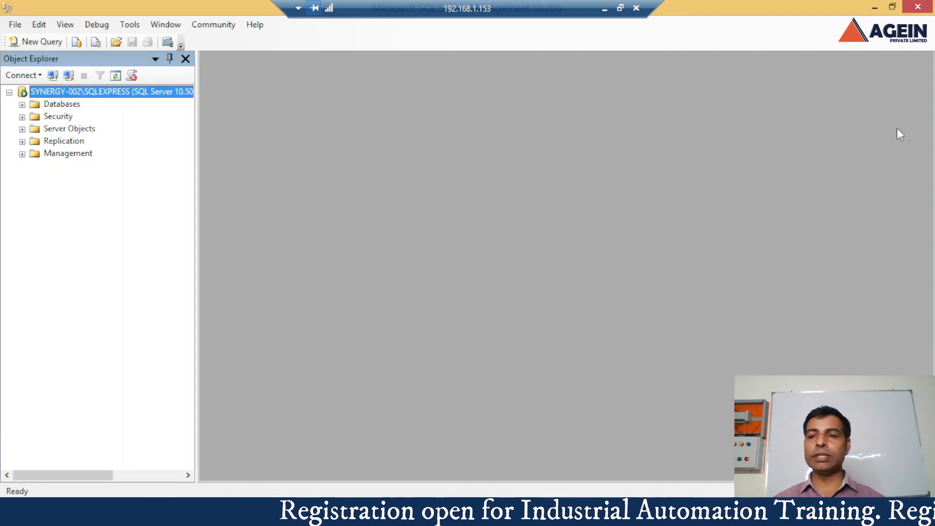
Minimize Management Studio and open the Site Edition (Local Station) application APL_DB222301 in FactoryTalk View Studio.
{"action": "left_click", "coordinate": [875, 9]}
{"action": "key", "text": "super"}
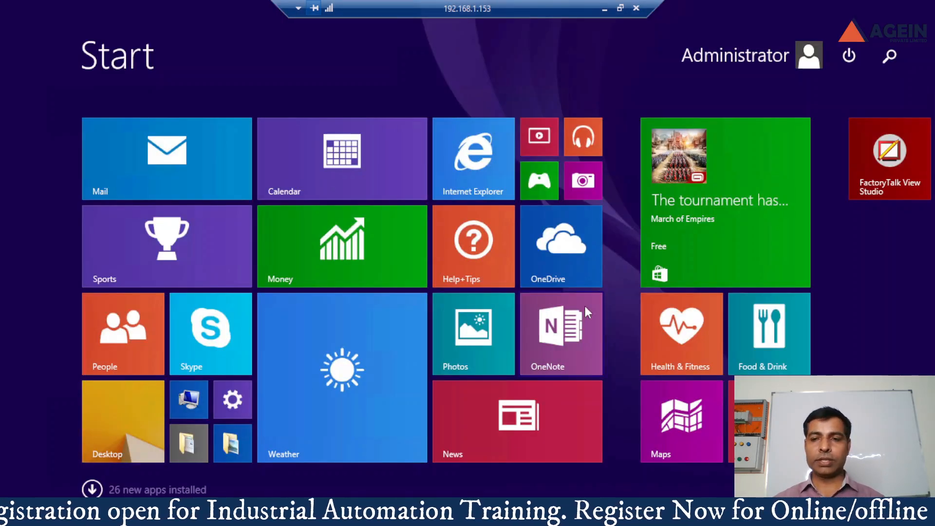
{"action": "scroll", "coordinate": [588, 312], "scroll_direction": "down", "scroll_amount": 3}
{"action": "left_click", "coordinate": [720, 155]}
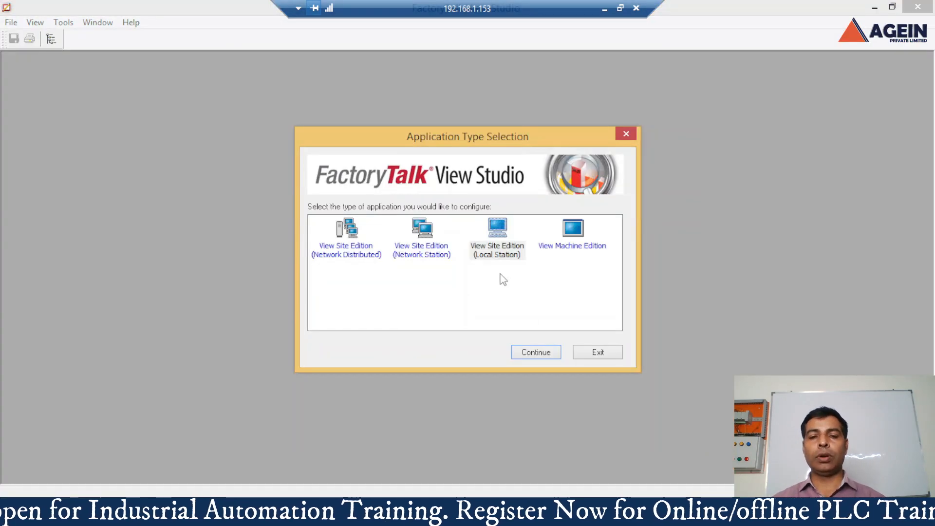
{"action": "left_click", "coordinate": [534, 351]}
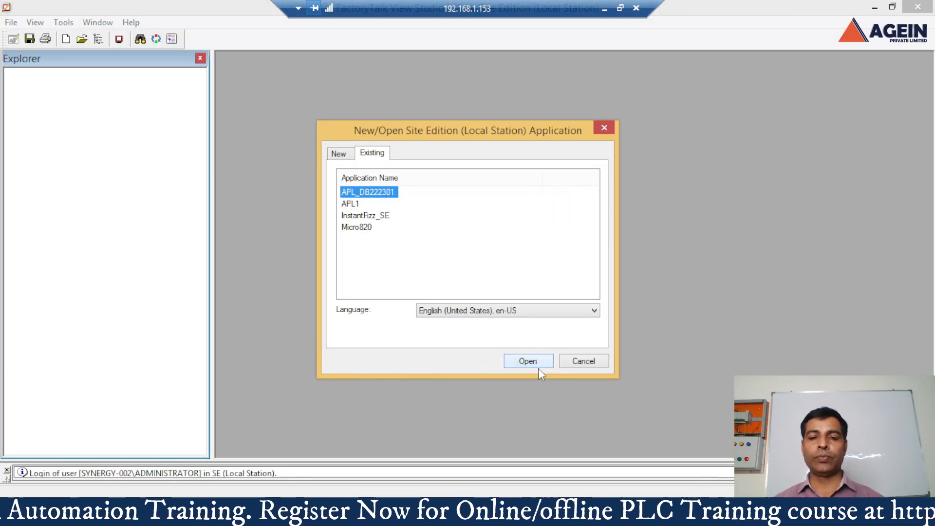
{"action": "left_click", "coordinate": [536, 363]}
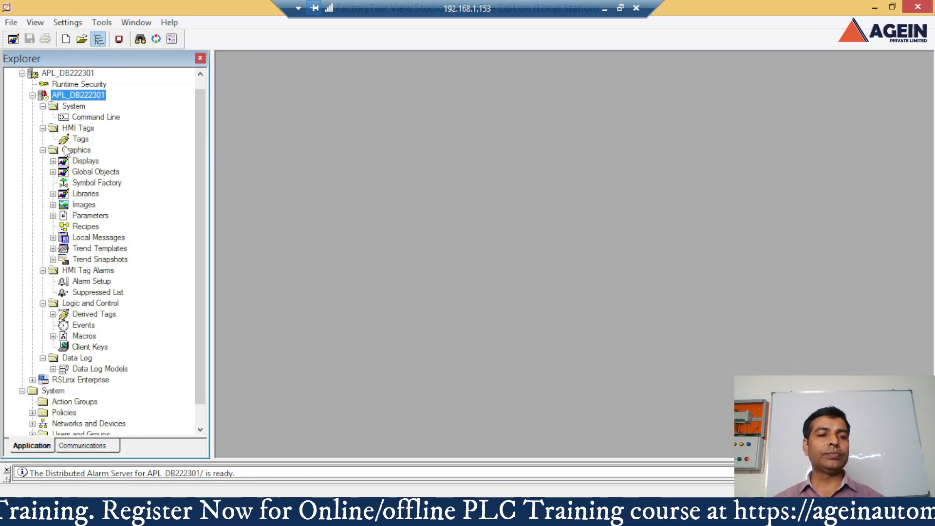
Open the HMI tag editor and create a root-level tag folder named Report2.
{"action": "double_click", "coordinate": [84, 161]}
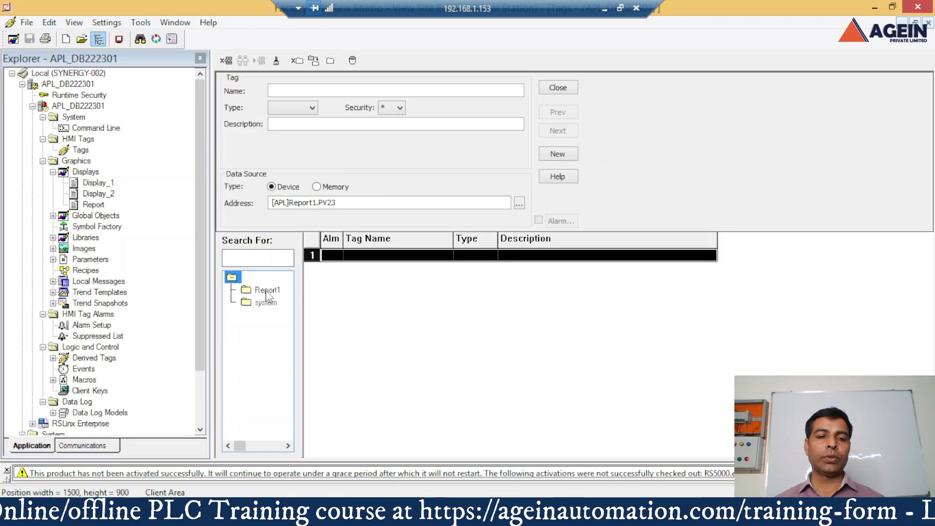
{"action": "left_click", "coordinate": [267, 290]}
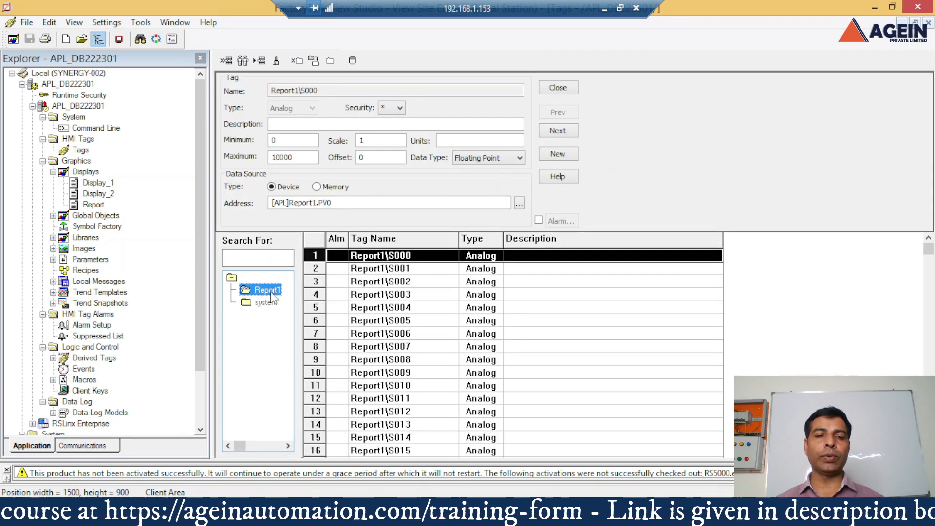
{"action": "left_click", "coordinate": [231, 277]}
{"action": "left_click", "coordinate": [331, 61]}
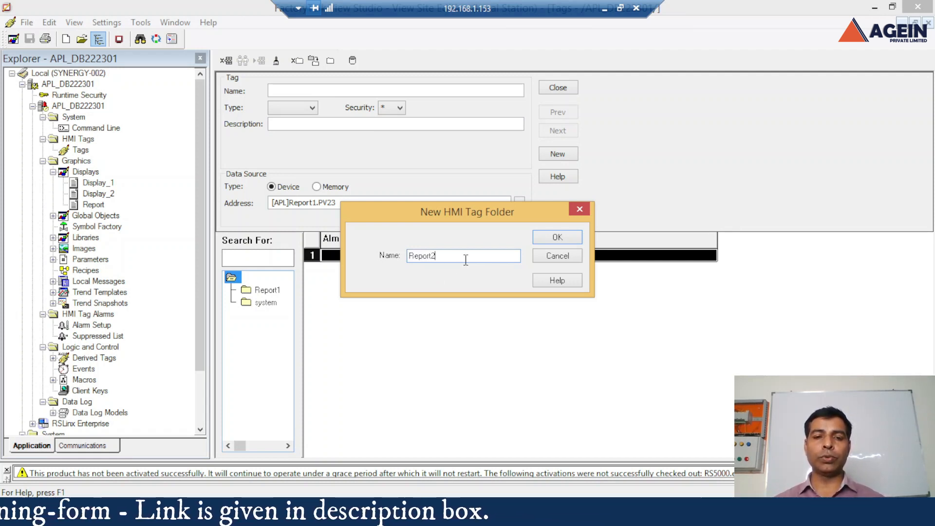
{"action": "left_click", "coordinate": [556, 239]}
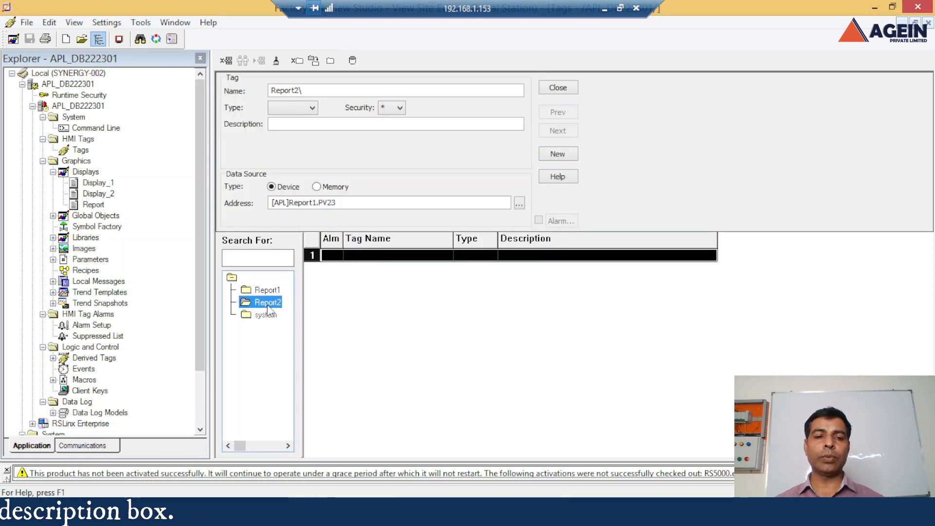
Create an analog memory tag named S000 in the Report2 folder with a maximum of 100000.
{"action": "left_click", "coordinate": [312, 123]}
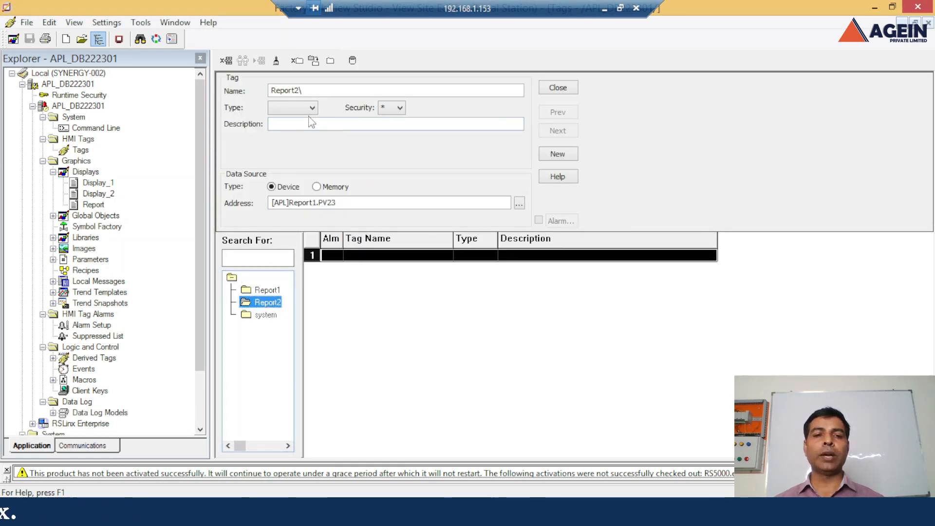
{"action": "left_click", "coordinate": [335, 189]}
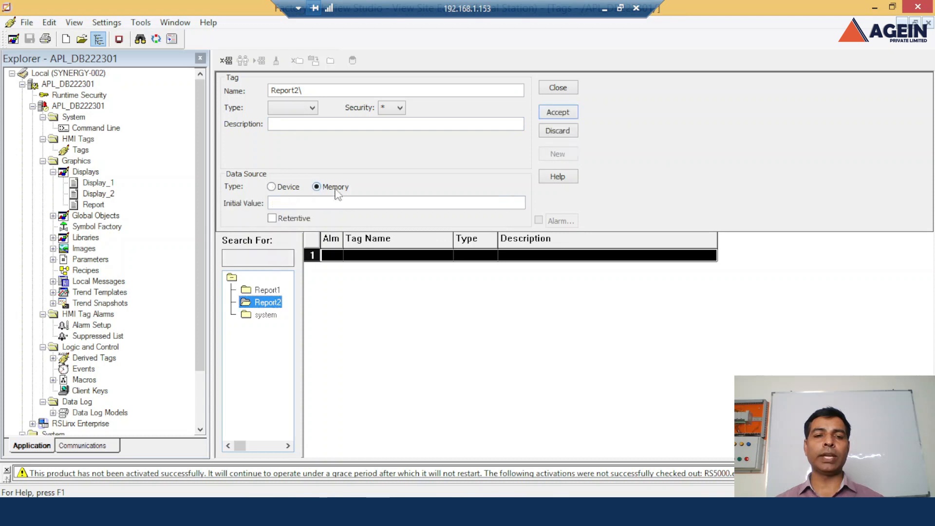
{"action": "left_click", "coordinate": [312, 107]}
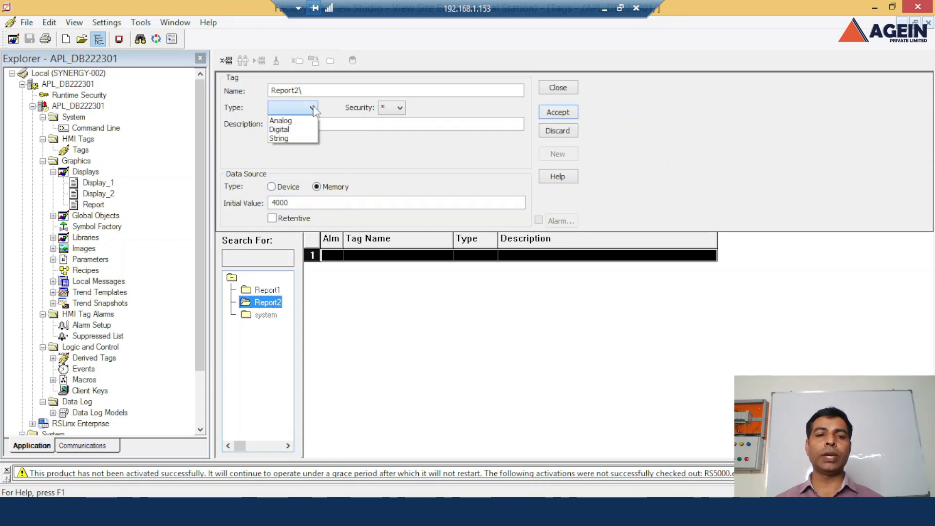
{"action": "left_click", "coordinate": [287, 117]}
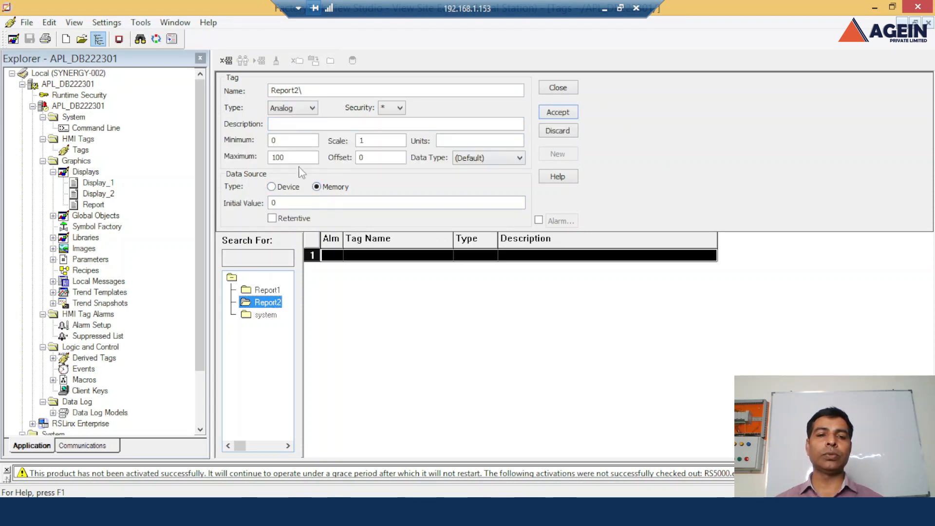
{"action": "left_click", "coordinate": [298, 157]}
{"action": "type", "text": "000"}
{"action": "left_click", "coordinate": [324, 91]}
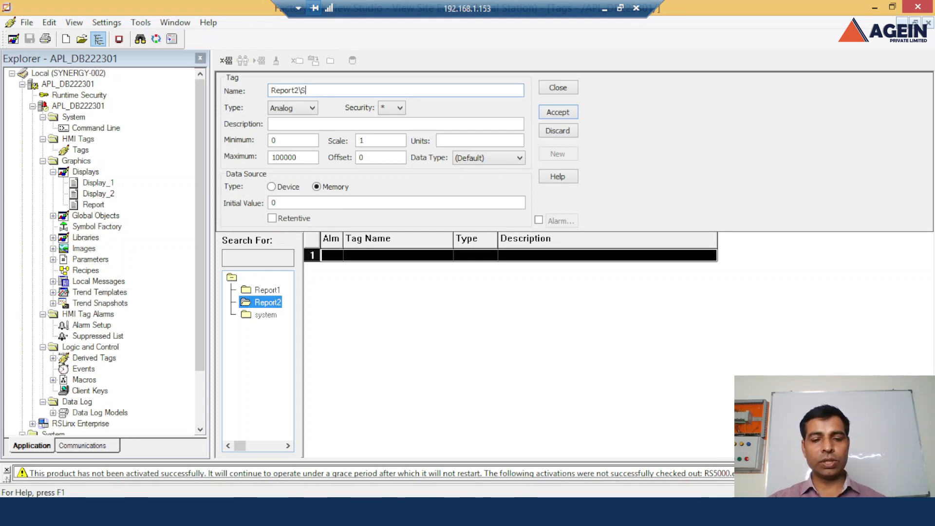
{"action": "type", "text": "S000"}
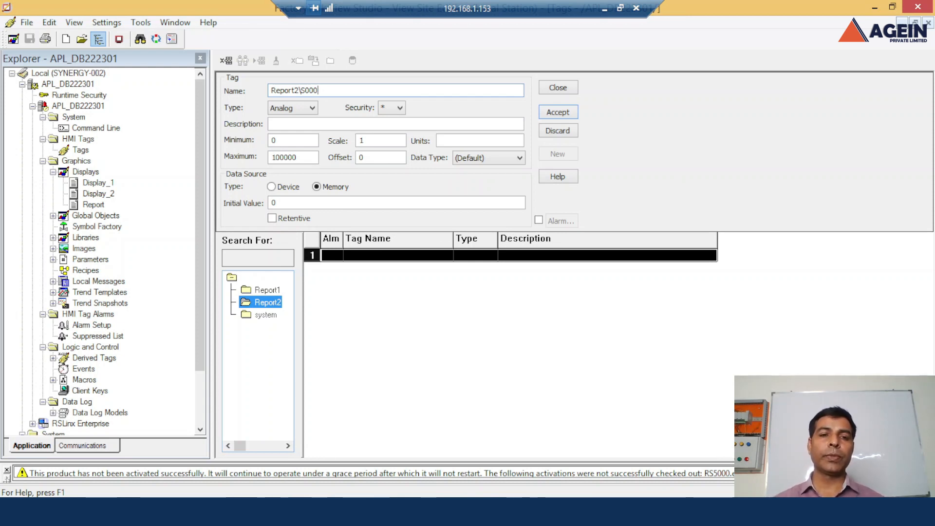
{"action": "left_click", "coordinate": [562, 113]}
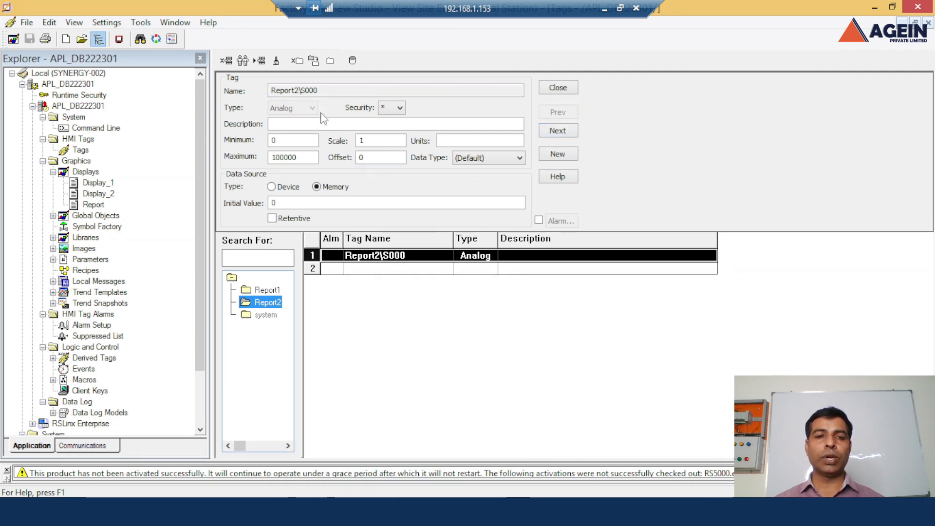
Duplicate the Report2 analog tag to create S001 through S007.
{"action": "left_click", "coordinate": [243, 60]}
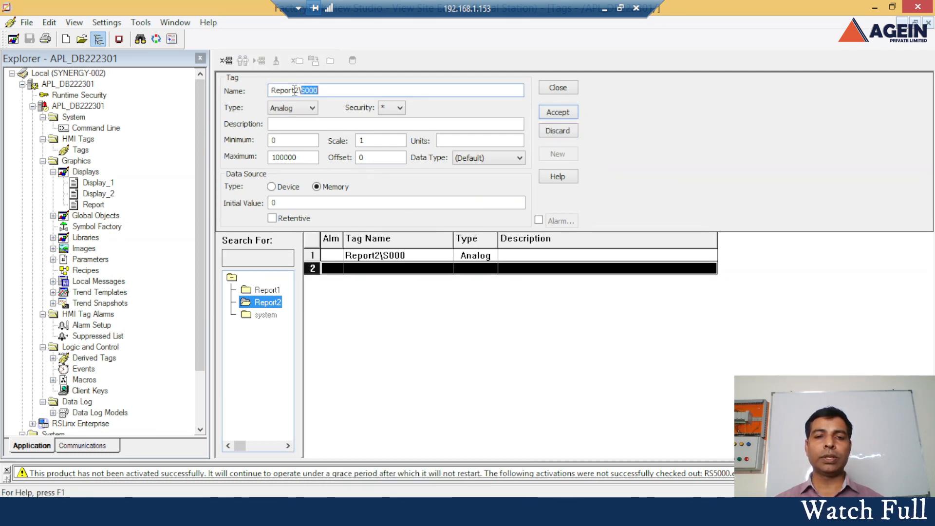
{"action": "left_click_drag", "start_coordinate": [315, 90], "coordinate": [332, 90]}
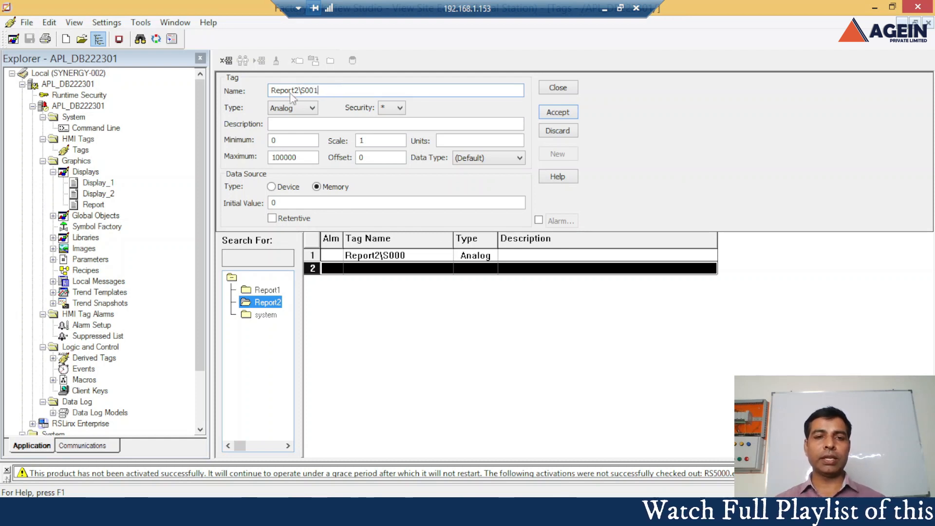
{"action": "left_click", "coordinate": [555, 115]}
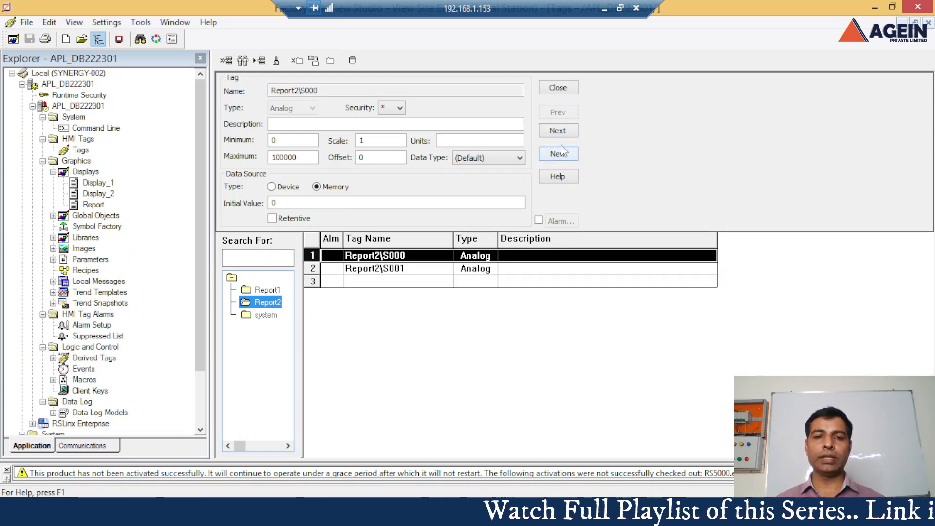
{"action": "left_click", "coordinate": [243, 60]}
{"action": "left_click", "coordinate": [558, 112]}
{"action": "left_click", "coordinate": [243, 61]}
{"action": "left_click", "coordinate": [558, 112]}
Continue duplicating the Report2 analog tag to create S008 through S015.
{"action": "left_click", "coordinate": [243, 60]}
{"action": "left_click", "coordinate": [342, 89]}
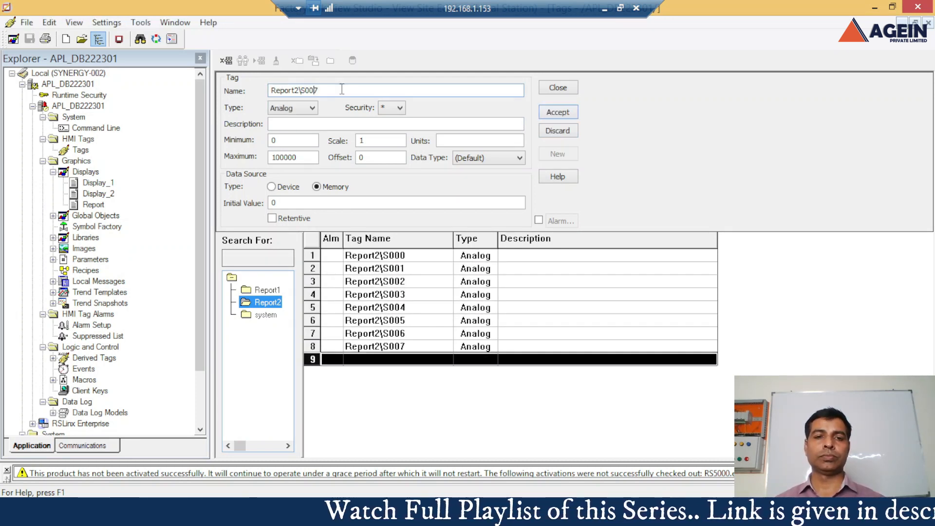
{"action": "type", "text": "8"}
{"action": "key", "text": "Return"}
{"action": "type", "text": "10"}
{"action": "key", "text": "Return"}
{"action": "type", "text": "13"}
{"action": "key", "text": "Return"}
Add the remaining Report2 analog tags S016 through S023 and close the tag editor.
{"action": "left_click_drag", "start_coordinate": [300, 90], "coordinate": [324, 90]}
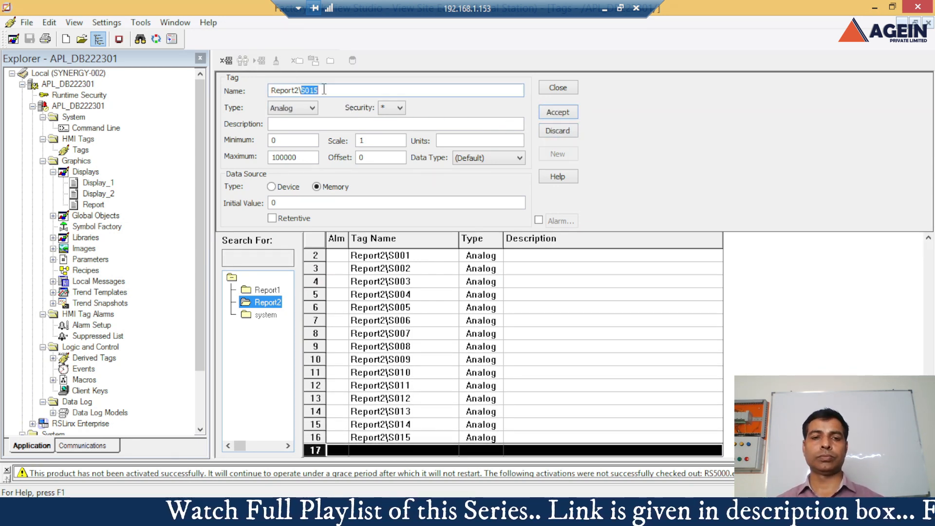
{"action": "type", "text": "S016 S017 S018 S019 S020 S021 S022 S023"}
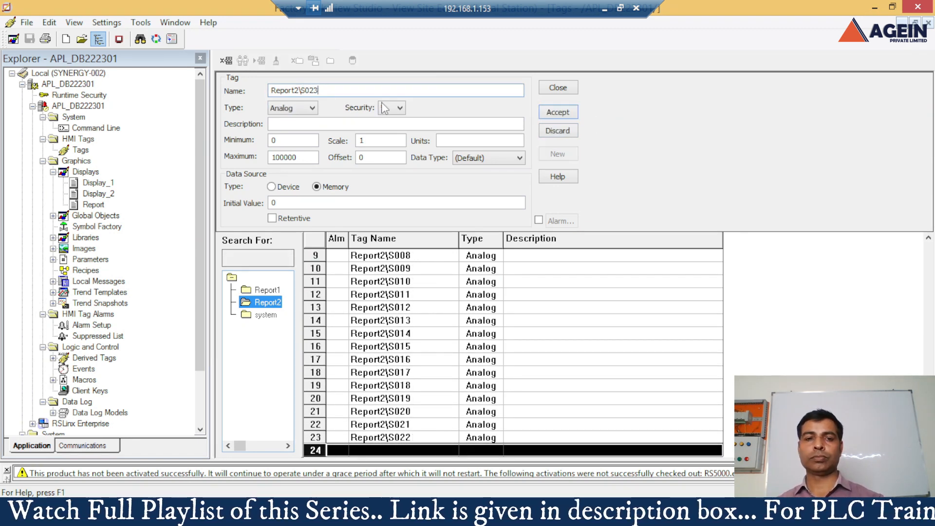
{"action": "key", "text": "Return"}
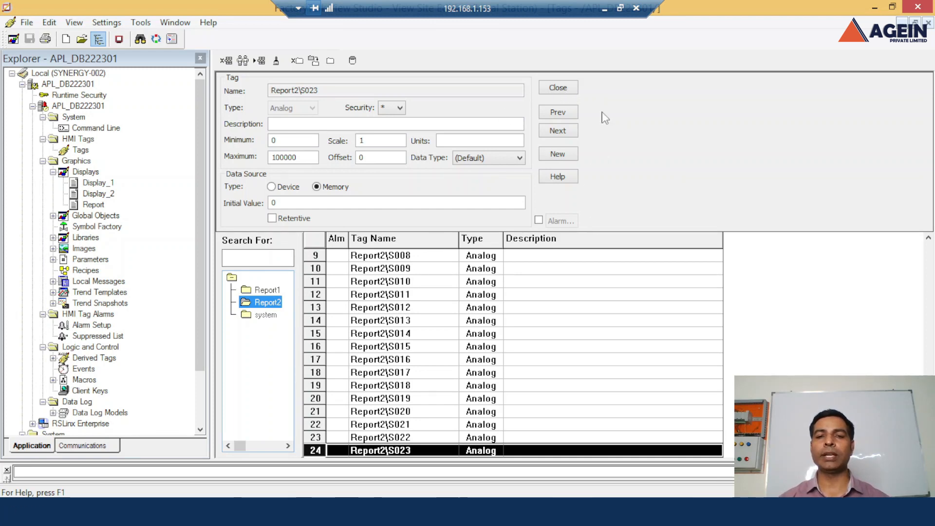
{"action": "left_click", "coordinate": [576, 93]}
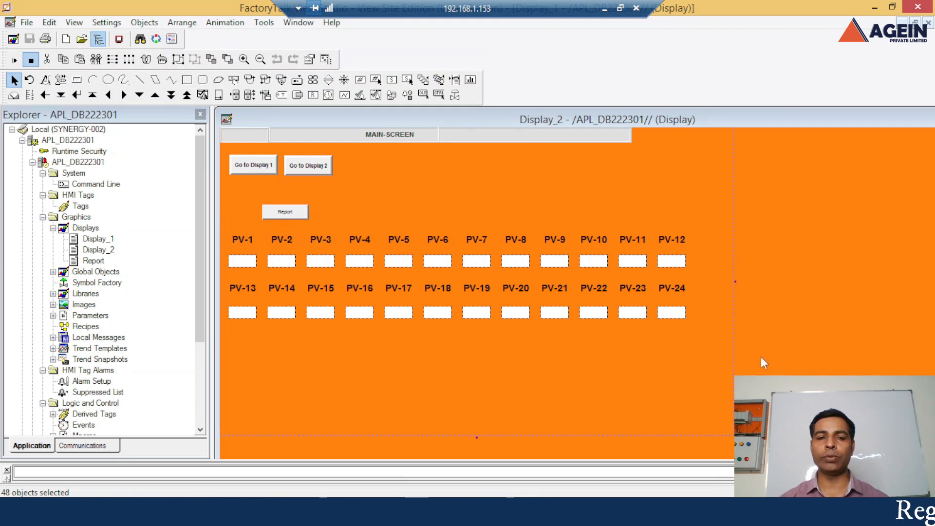
Select all PV labels and value fields on Display_2 and set Report1 as the search text for tag substitution.
{"action": "left_click_drag", "start_coordinate": [762, 362], "coordinate": [284, 248]}
{"action": "left_click_drag", "start_coordinate": [200, 203], "coordinate": [199, 203]}
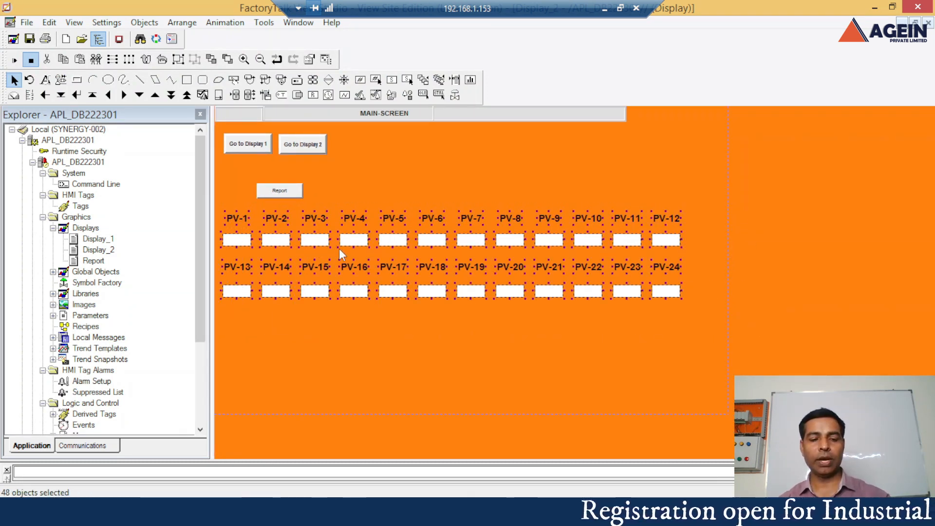
{"action": "key", "text": "ctrl+e"}
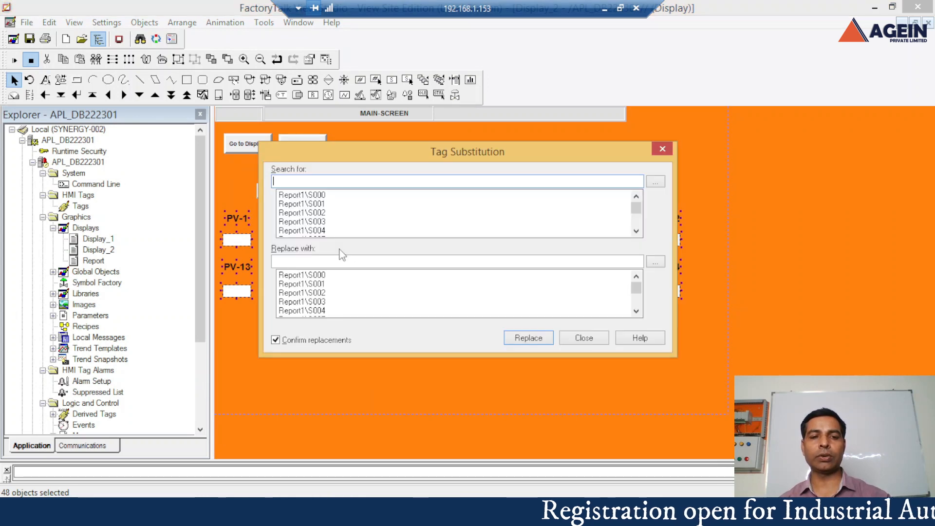
{"action": "left_click", "coordinate": [303, 195]}
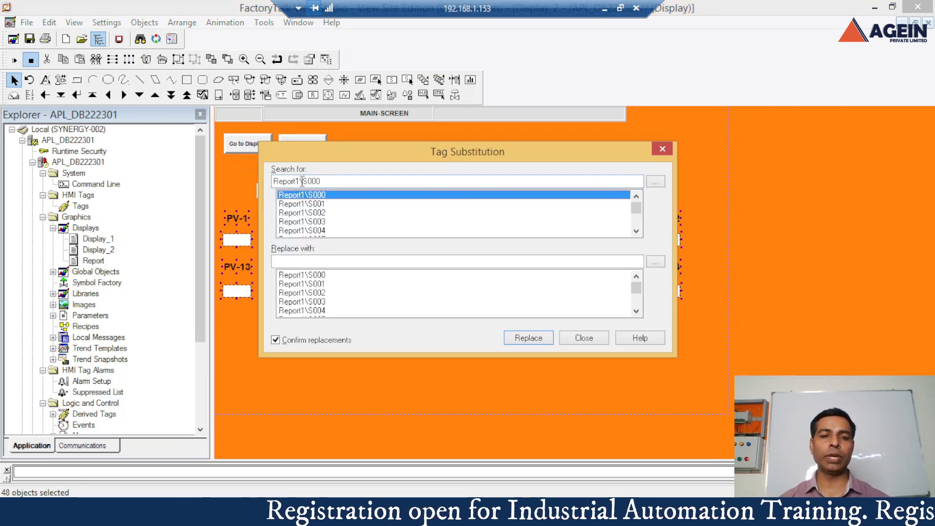
{"action": "left_click_drag", "start_coordinate": [302, 181], "coordinate": [358, 186]}
{"action": "key", "text": "BackSpace"}
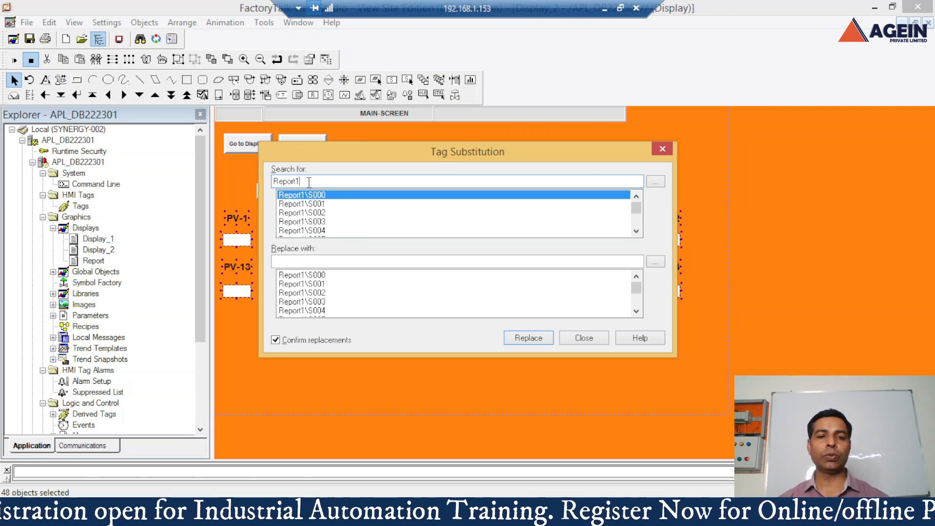
Replace Report1 with Report2 in all tags of the selected Display_2 objects.
{"action": "left_click_drag", "start_coordinate": [309, 182], "coordinate": [246, 183]}
{"action": "key", "text": "ctrl+c"}
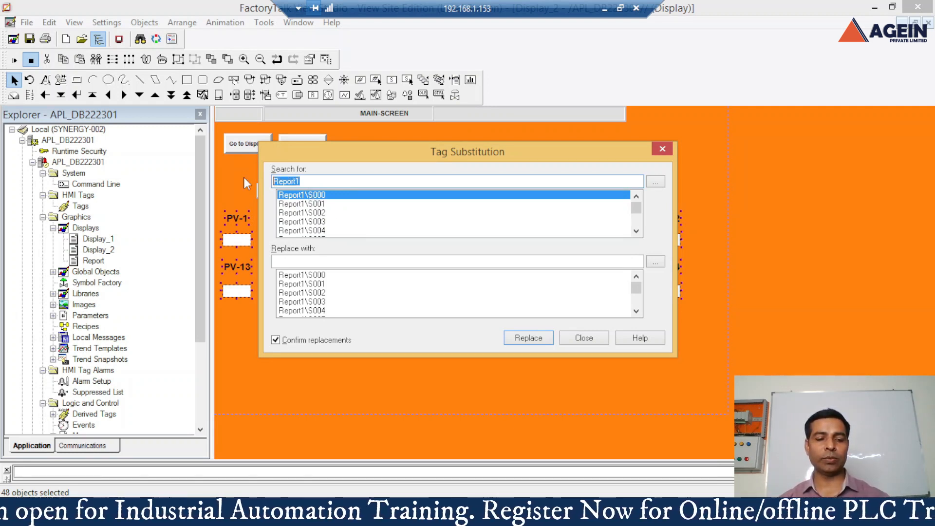
{"action": "left_click", "coordinate": [304, 262]}
{"action": "key", "text": "ctrl+v"}
{"action": "key", "text": "BackSpace"}
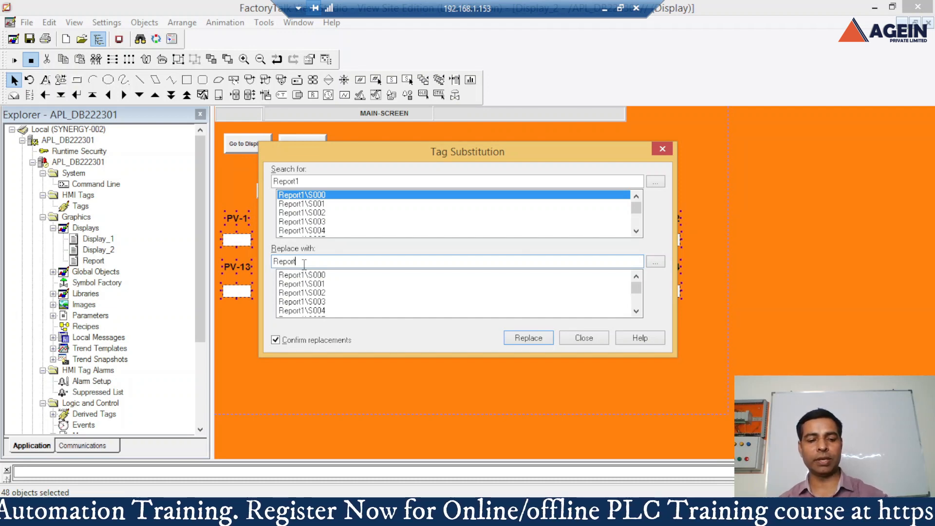
{"action": "left_click", "coordinate": [534, 340]}
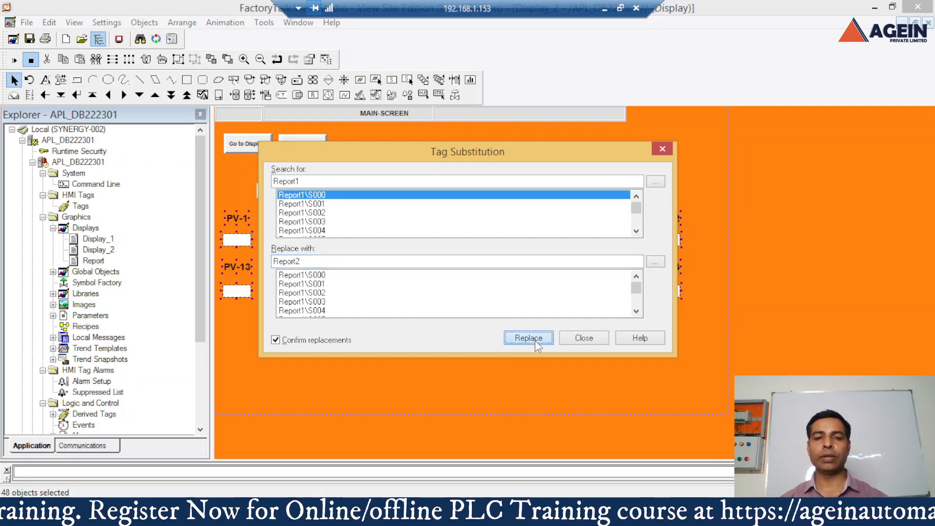
{"action": "left_click", "coordinate": [480, 230]}
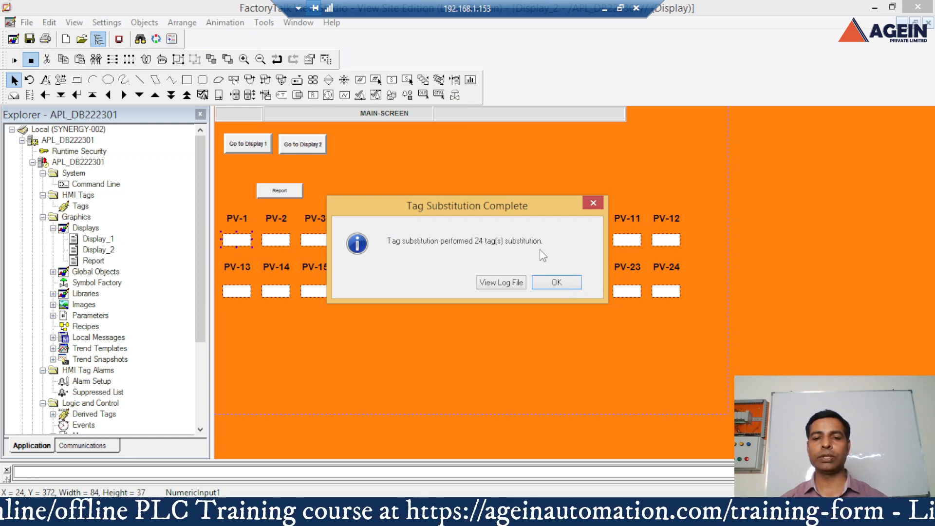
{"action": "left_click", "coordinate": [558, 284]}
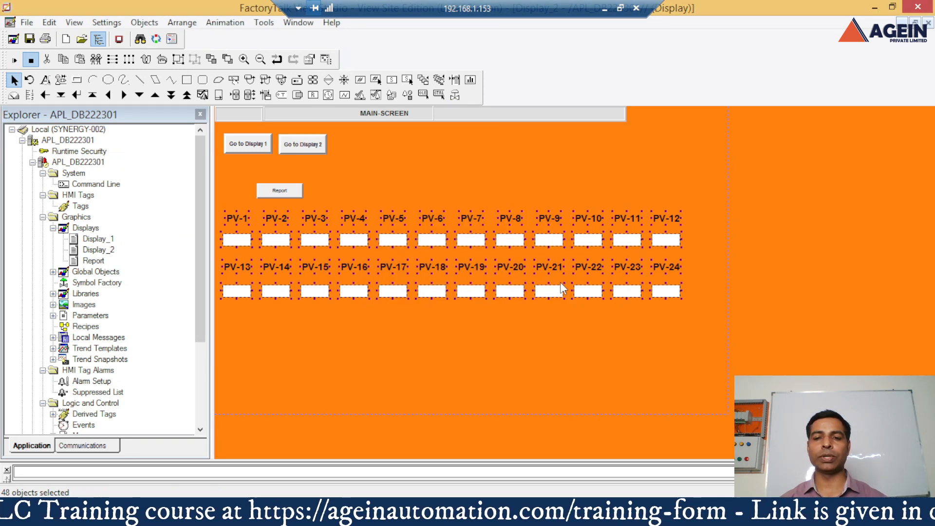
Briefly test-run Display_2, save and close it, and close Display_1.
{"action": "left_click", "coordinate": [14, 60]}
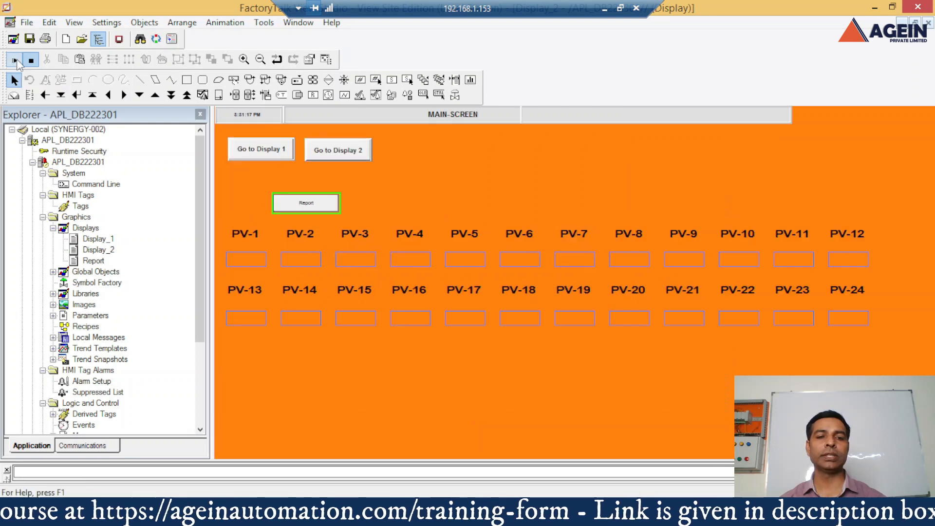
{"action": "left_click", "coordinate": [30, 60]}
{"action": "left_click", "coordinate": [916, 24]}
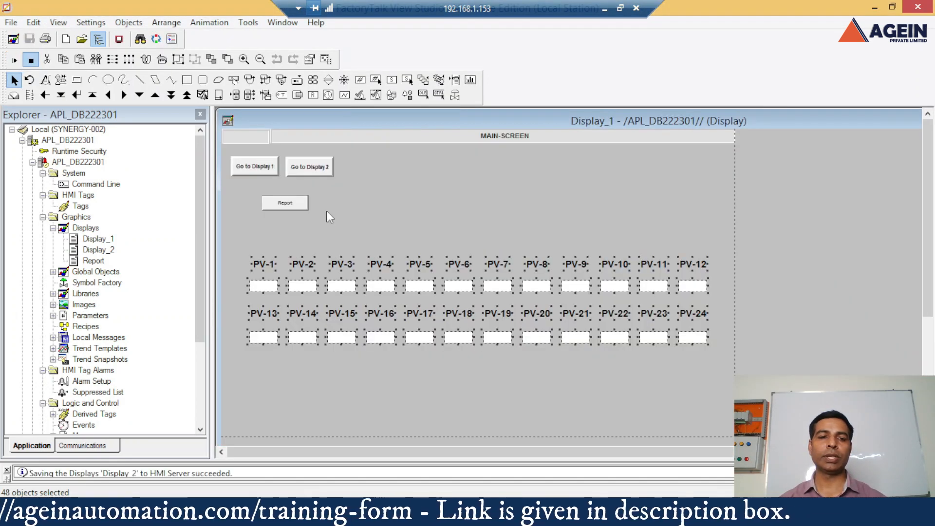
{"action": "double_click", "coordinate": [229, 121]}
Launch the FactoryTalk View SE Client with the ALP01CLIENT.cli configuration file.
{"action": "left_click", "coordinate": [121, 40]}
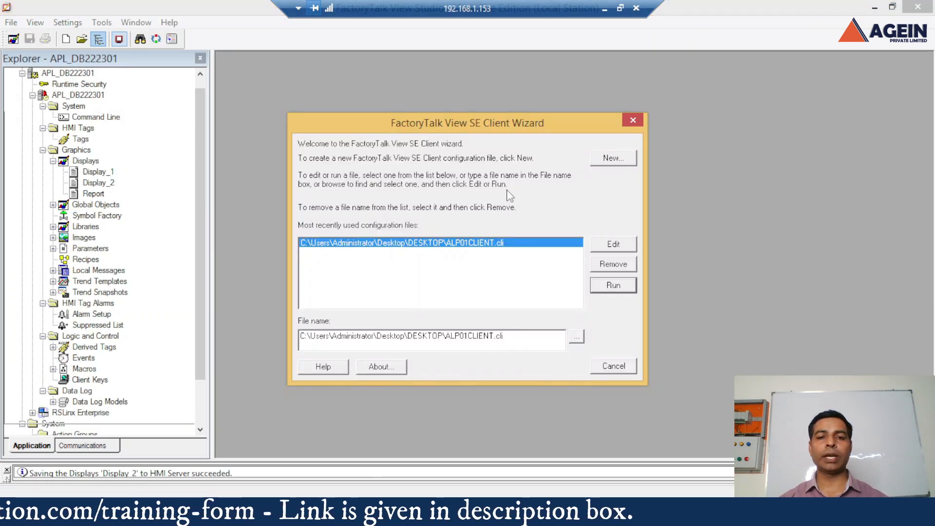
{"action": "left_click", "coordinate": [619, 288]}
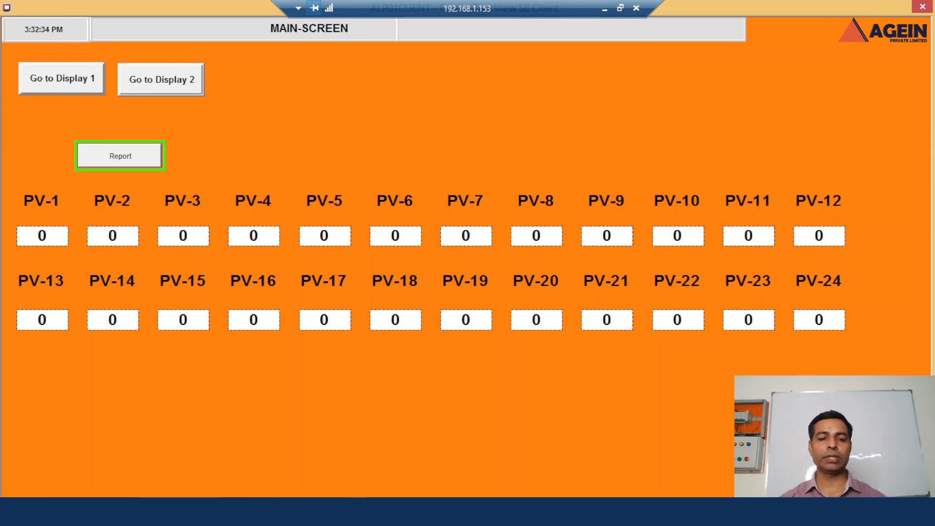
Switch back to FactoryTalk View Studio and reopen Display_2 for editing.
{"action": "left_click", "coordinate": [258, 511]}
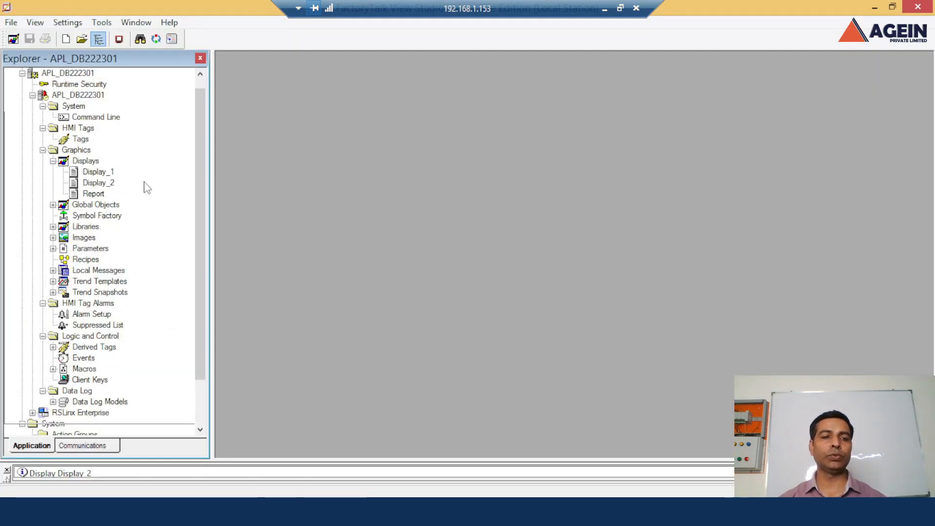
{"action": "double_click", "coordinate": [114, 186]}
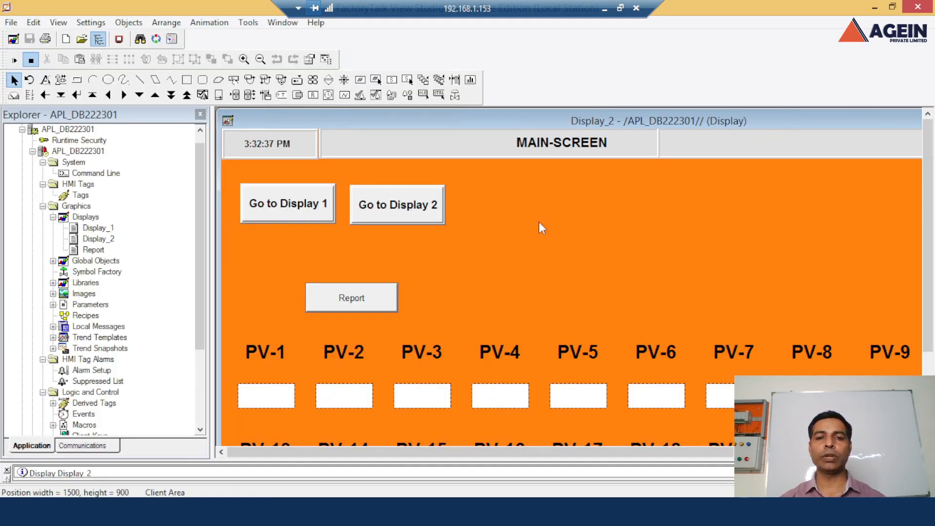
{"action": "left_click", "coordinate": [586, 145]}
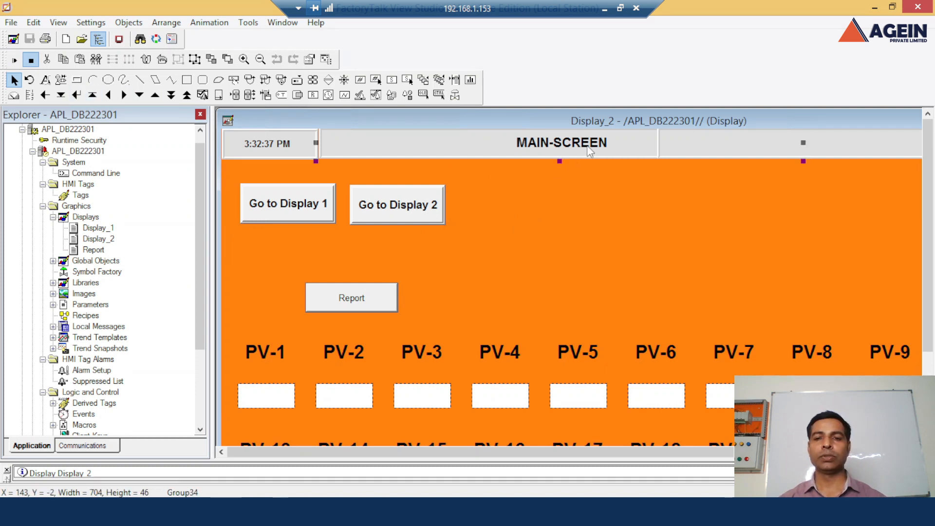
{"action": "left_click", "coordinate": [403, 221]}
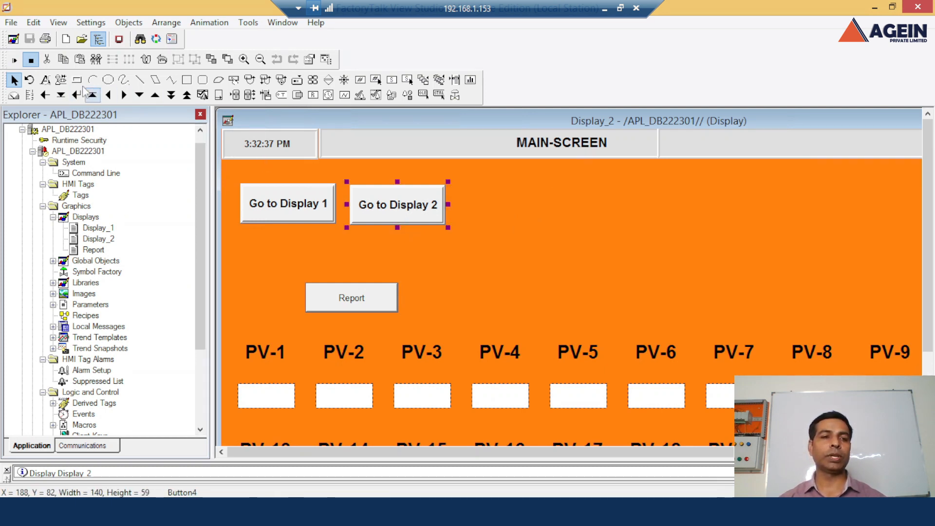
{"action": "left_click", "coordinate": [559, 206]}
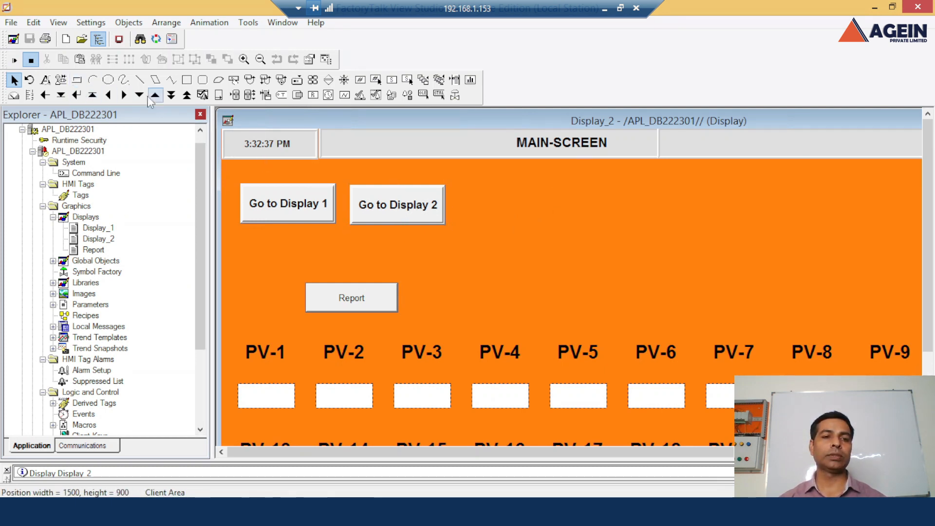
Add the text label "SQL DataBase Report" in Arial size 20 to Display_2.
{"action": "left_click", "coordinate": [46, 79]}
{"action": "left_click_drag", "start_coordinate": [589, 227], "coordinate": [589, 227]}
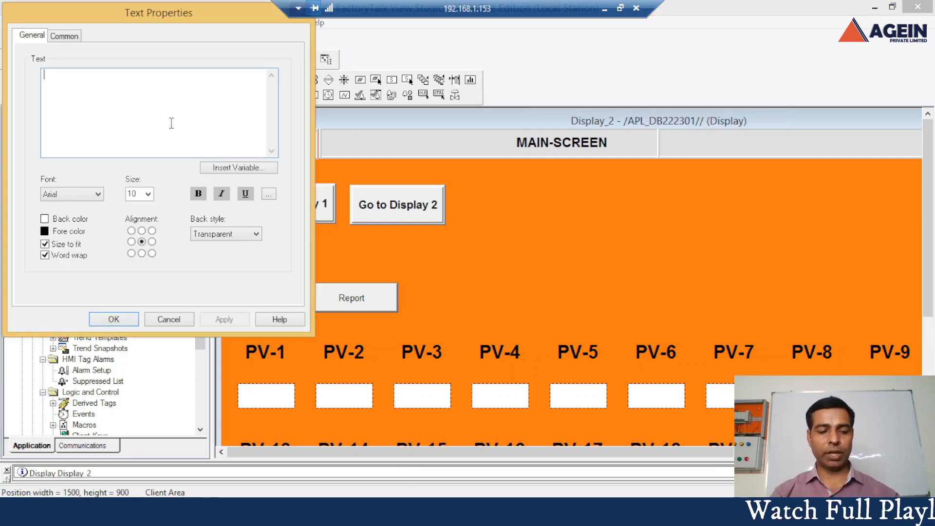
{"action": "type", "text": "S"}
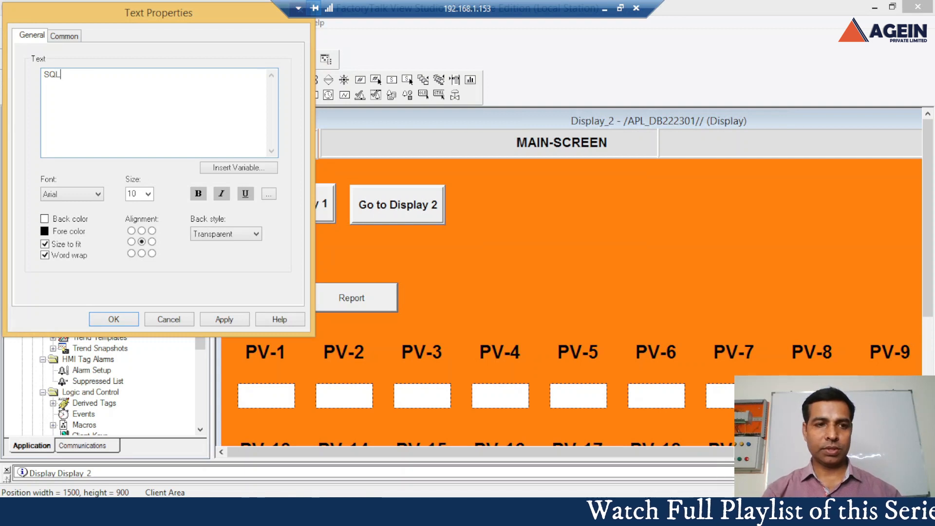
{"action": "type", "text": "QL "}
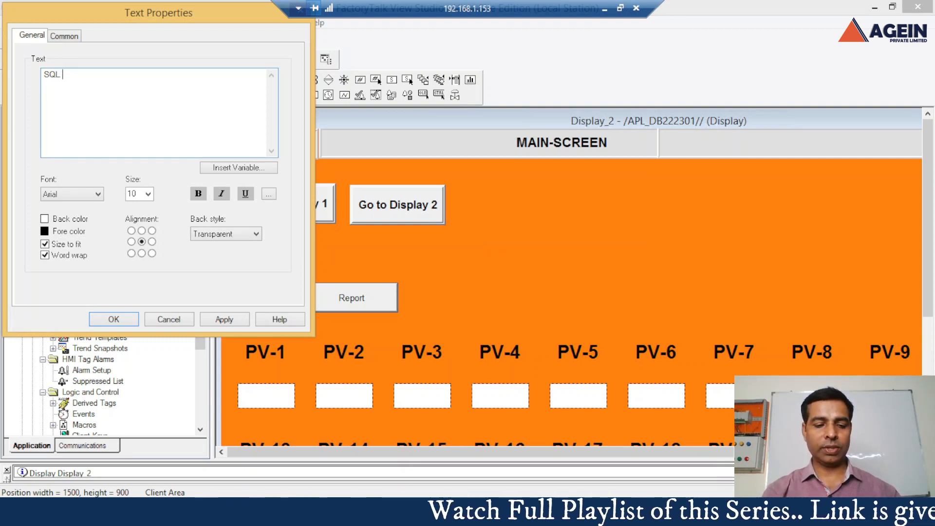
{"action": "type", "text": "DataBase Report"}
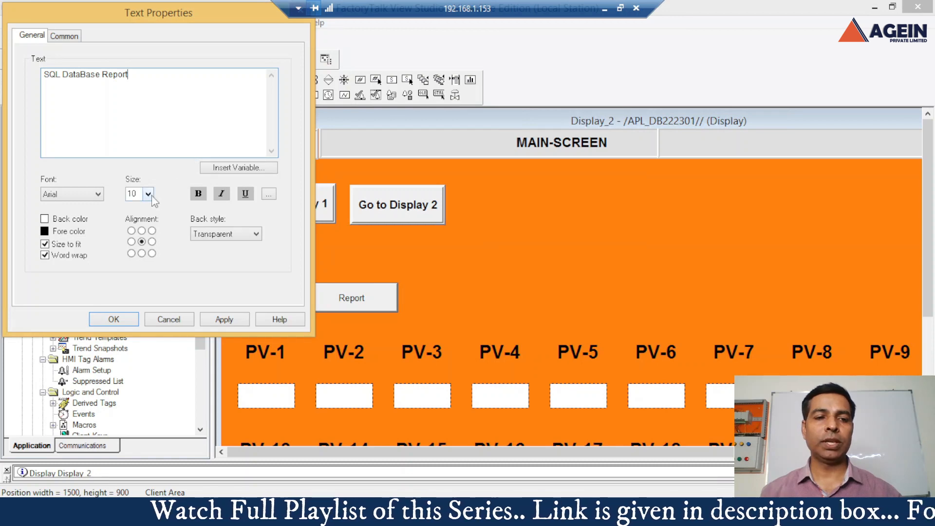
{"action": "left_click", "coordinate": [148, 194]}
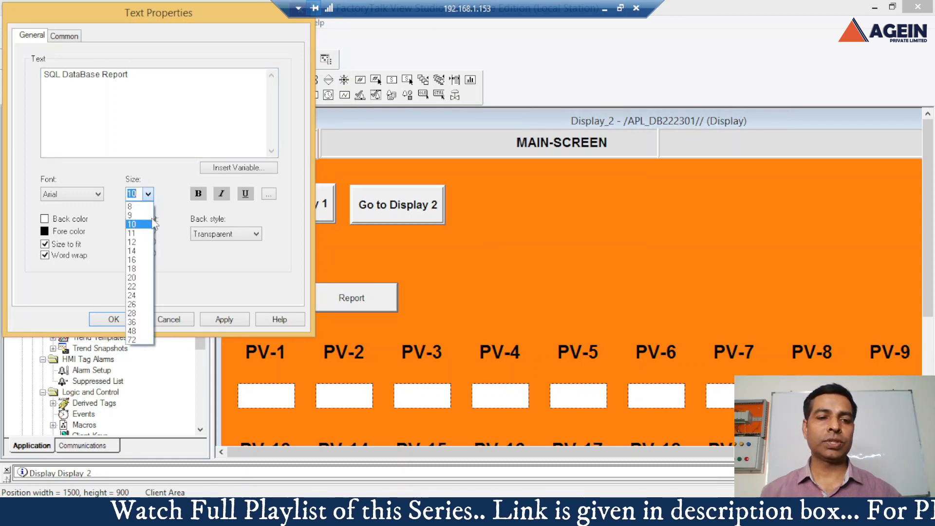
{"action": "left_click", "coordinate": [146, 269]}
{"action": "left_click", "coordinate": [224, 319]}
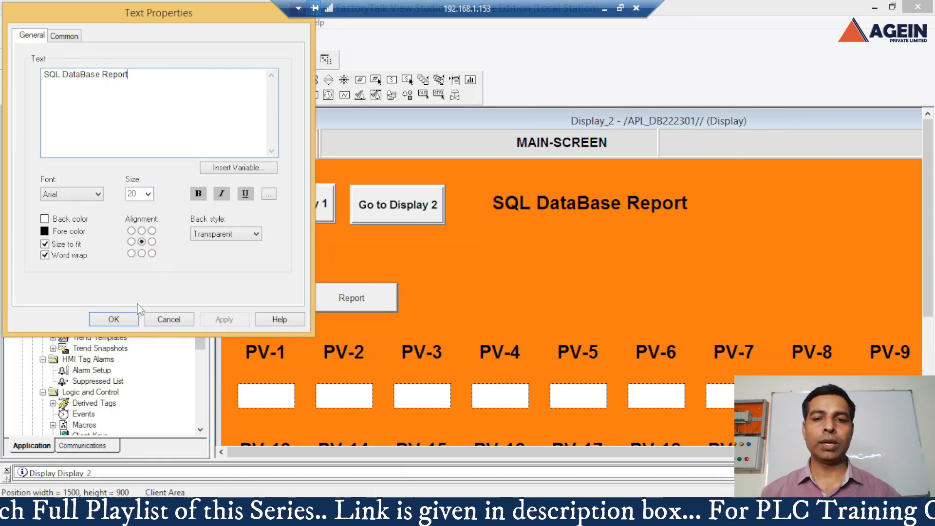
{"action": "left_click", "coordinate": [114, 319]}
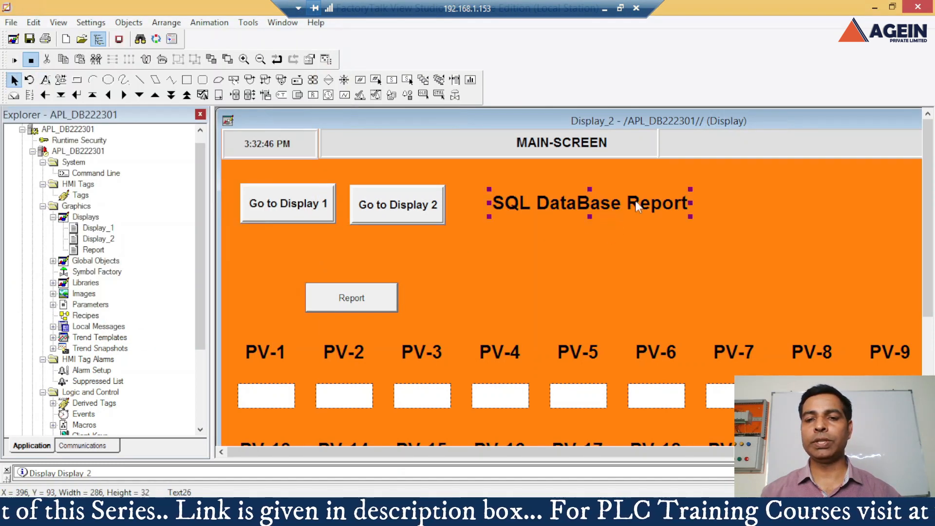
Move the SQL DataBase Report label into the header bar beside the MAIN-SCREEN title.
{"action": "left_click_drag", "start_coordinate": [606, 209], "coordinate": [790, 149]}
{"action": "left_click", "coordinate": [228, 121]}
{"action": "left_click", "coordinate": [507, 241]}
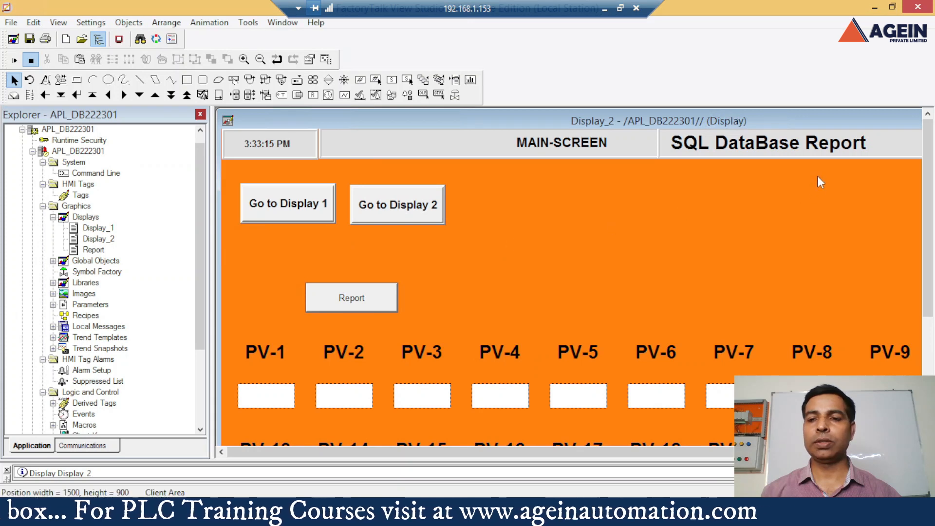
Copy the SQL DataBase Report label into Display_1 and place it in the header beside MAIN-SCREEN.
{"action": "left_click", "coordinate": [807, 145]}
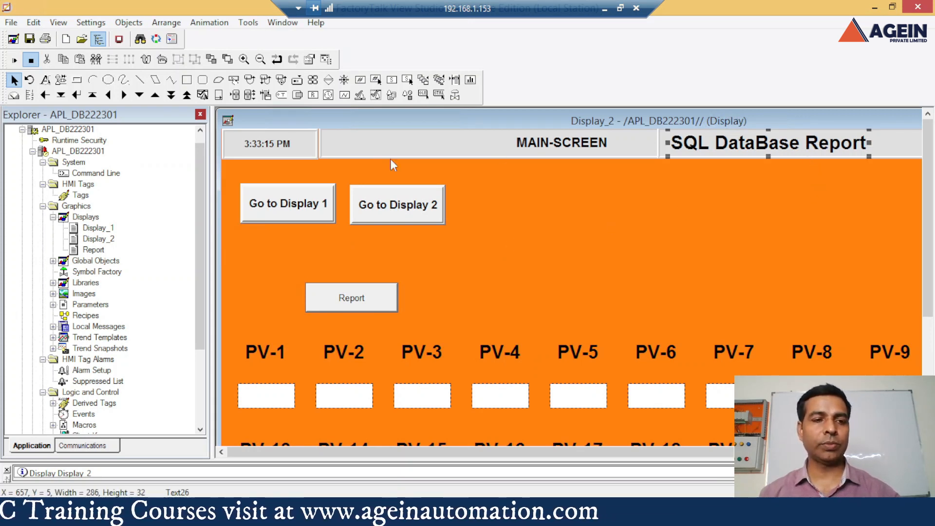
{"action": "double_click", "coordinate": [98, 228]}
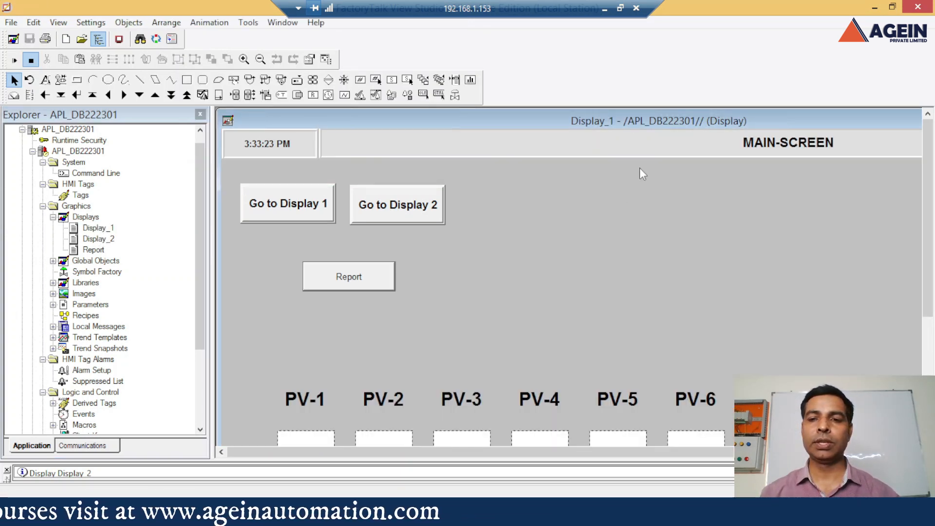
{"action": "double_click", "coordinate": [791, 121]}
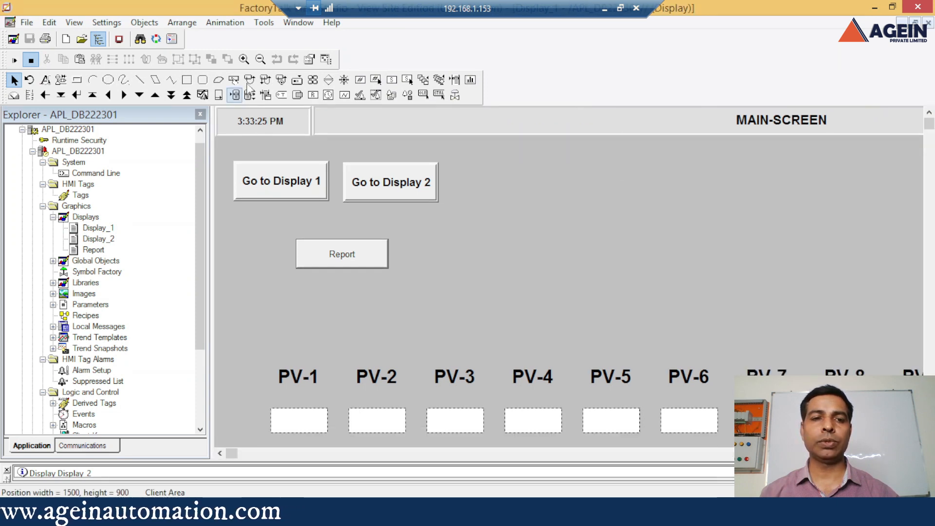
{"action": "left_click", "coordinate": [261, 59]}
{"action": "key", "text": "ctrl+v"}
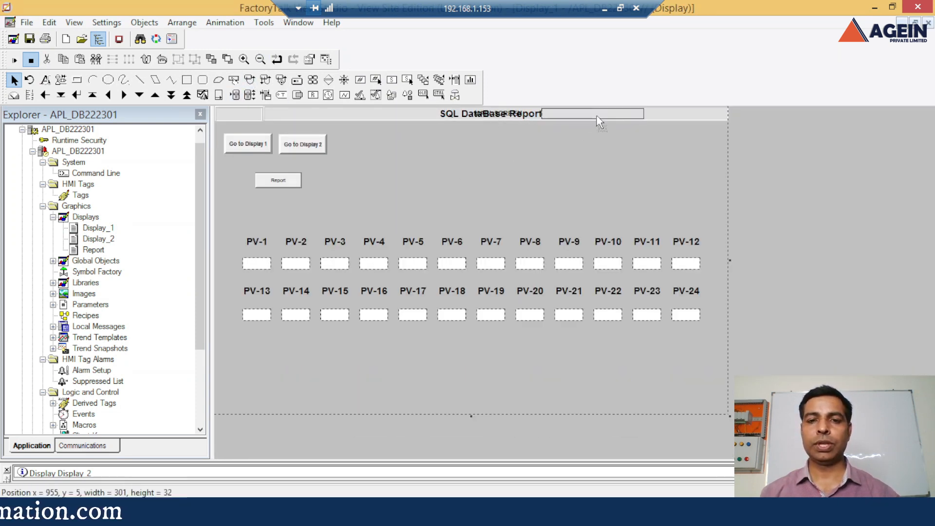
{"action": "left_click_drag", "start_coordinate": [598, 117], "coordinate": [602, 116]}
Change the copied label's text in Display_1 to "Access DataBase Report".
{"action": "double_click", "coordinate": [601, 113]}
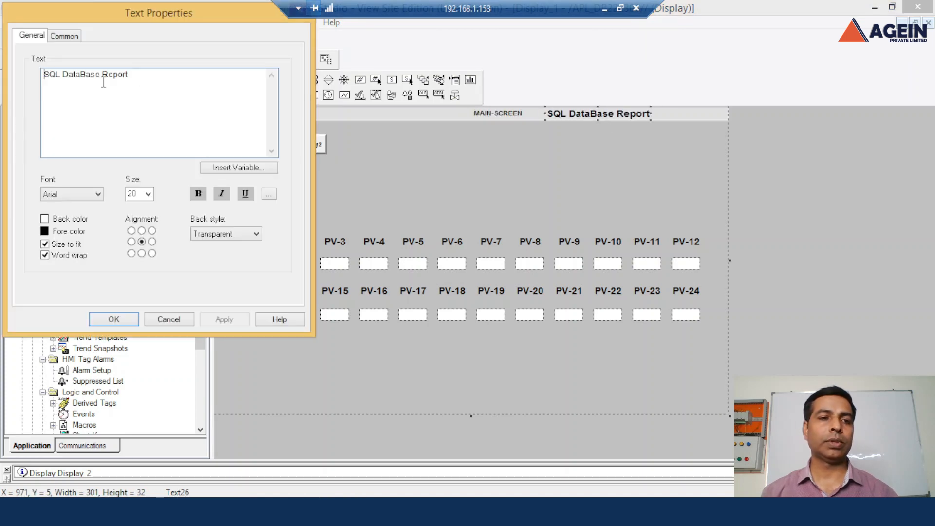
{"action": "double_click", "coordinate": [54, 76]}
{"action": "type", "text": "Acc"}
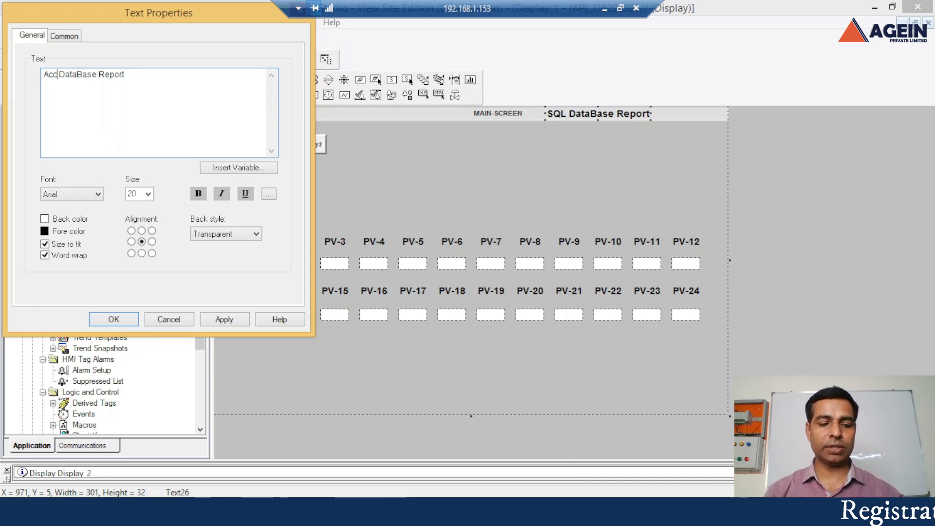
{"action": "type", "text": "ess"}
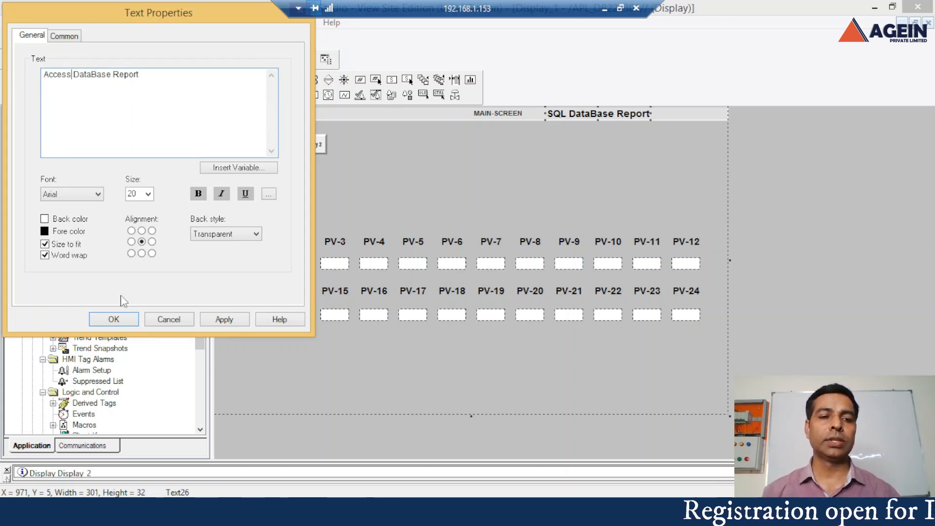
{"action": "left_click", "coordinate": [114, 319]}
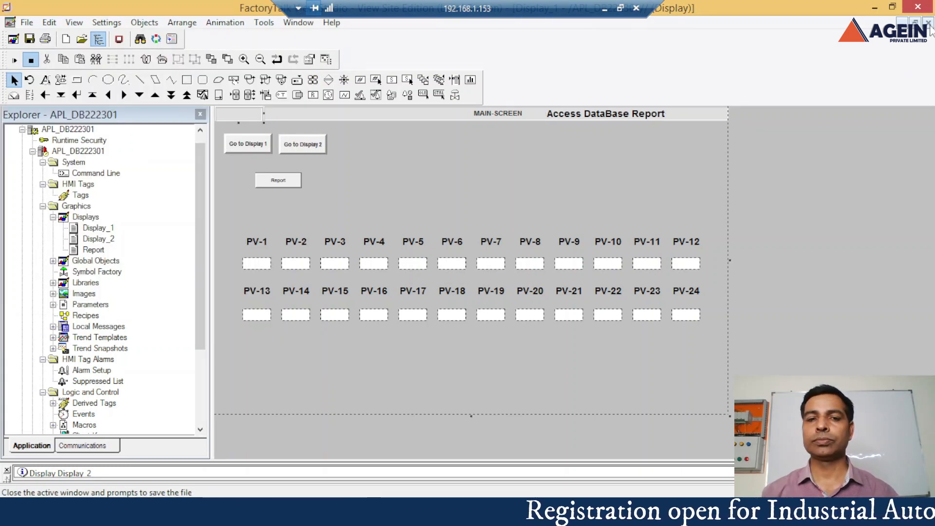
Close Display_1 and Display_2, saving the changes to both.
{"action": "left_click", "coordinate": [929, 24]}
{"action": "left_click", "coordinate": [400, 284]}
{"action": "left_click", "coordinate": [228, 123]}
{"action": "left_click", "coordinate": [264, 219]}
{"action": "left_click", "coordinate": [407, 288]}
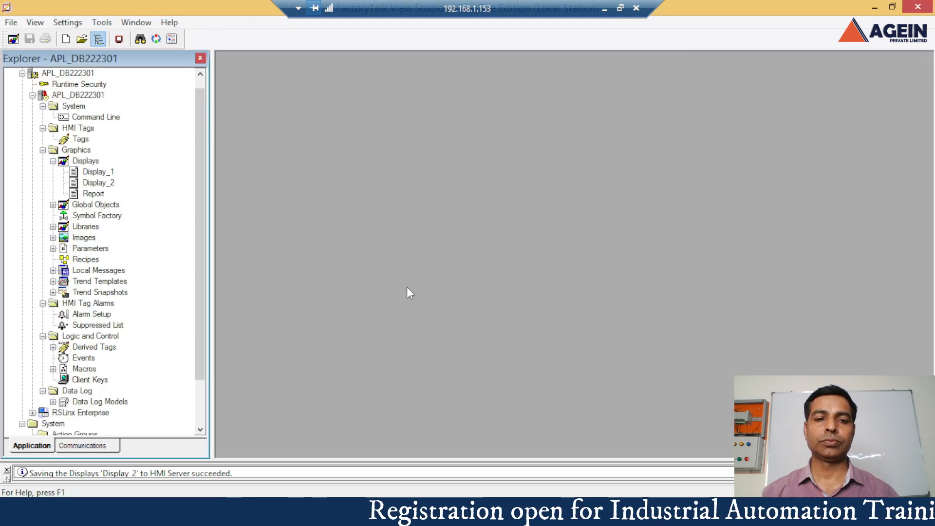
Duplicate the Report display under the name Report2.
{"action": "left_click", "coordinate": [93, 194]}
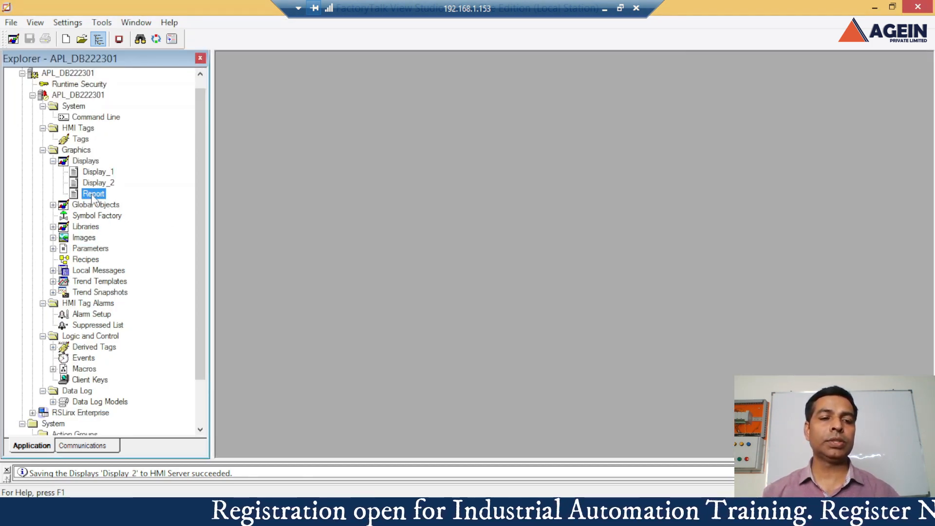
{"action": "right_click", "coordinate": [99, 198]}
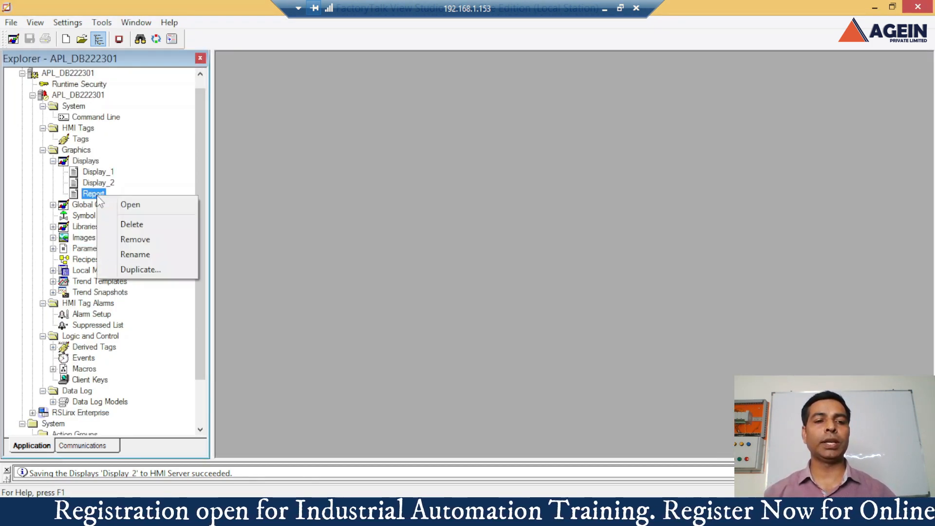
{"action": "left_click", "coordinate": [135, 269]}
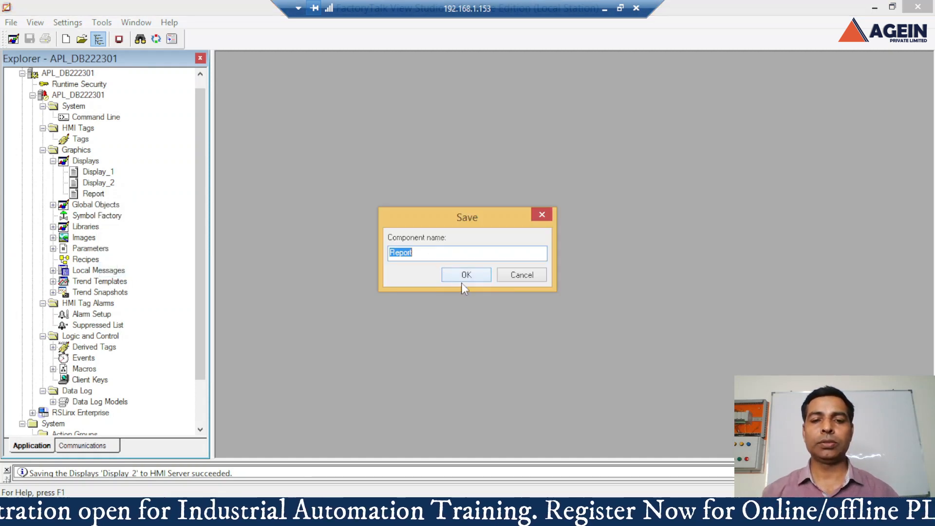
{"action": "left_click", "coordinate": [435, 254]}
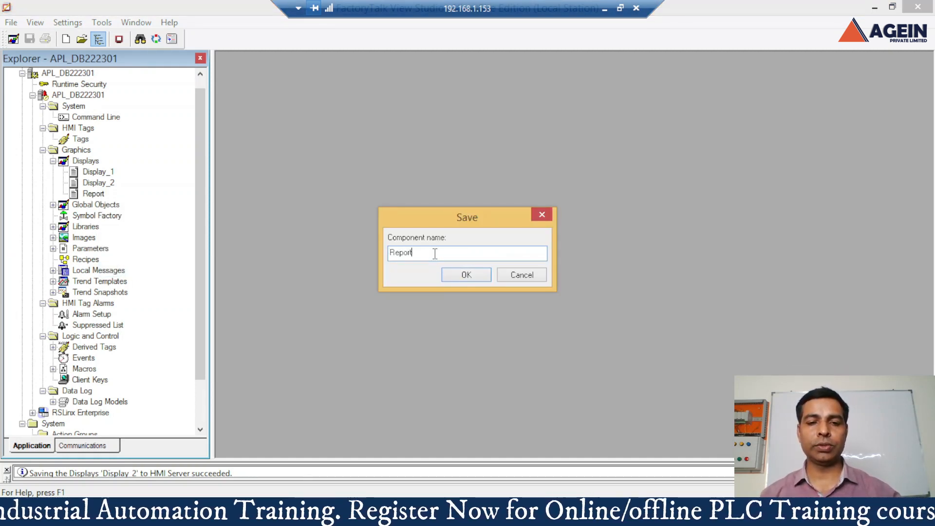
{"action": "left_click", "coordinate": [466, 275]}
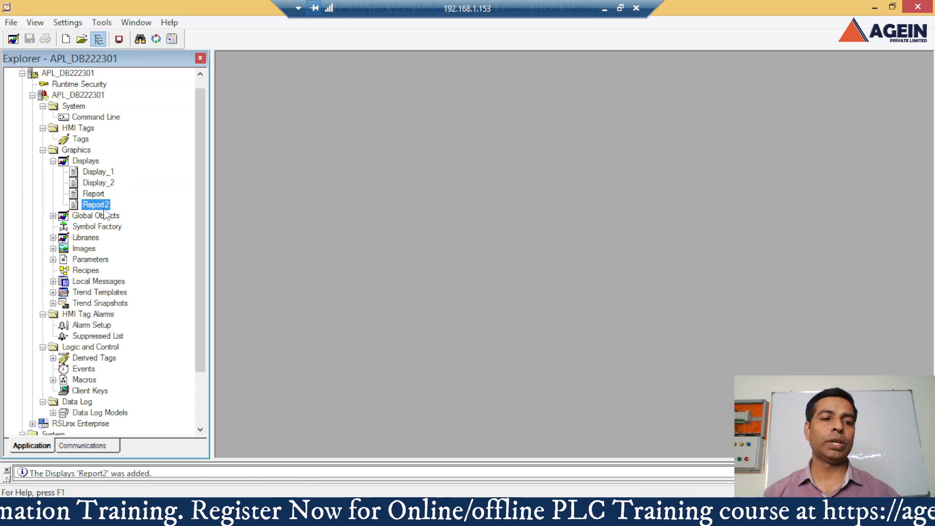
Set the release action of Display_2's Report button to Display "Report2", and save and close Display_2.
{"action": "double_click", "coordinate": [100, 183]}
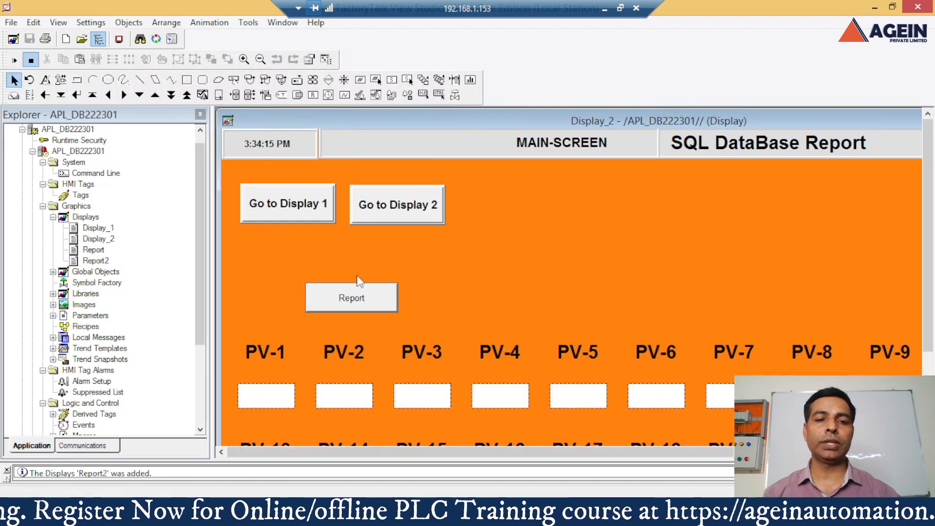
{"action": "double_click", "coordinate": [364, 297]}
{"action": "left_click", "coordinate": [362, 96]}
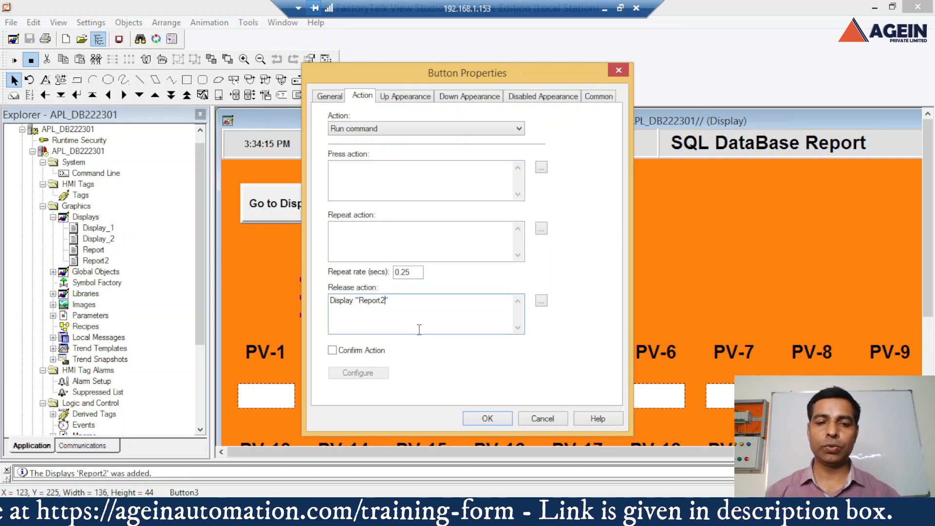
{"action": "left_click", "coordinate": [512, 419]}
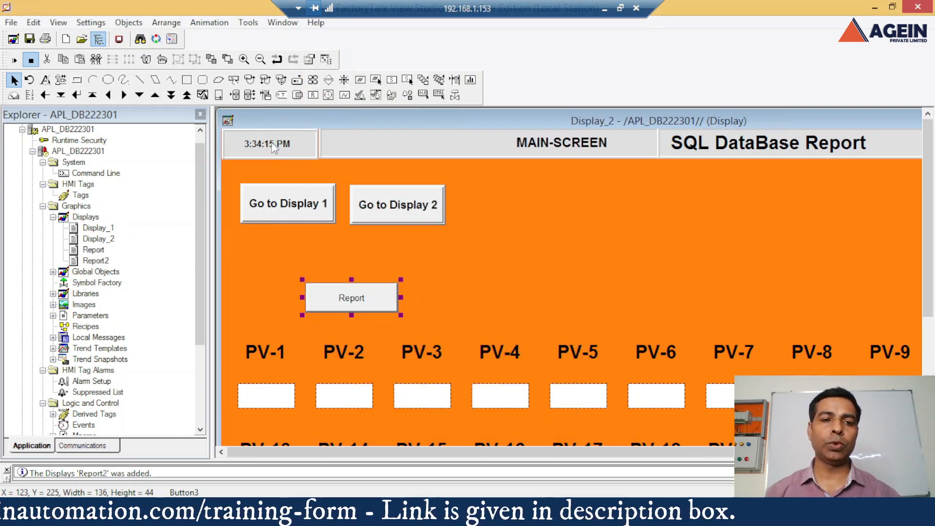
{"action": "left_click", "coordinate": [228, 121]}
{"action": "left_click", "coordinate": [266, 223]}
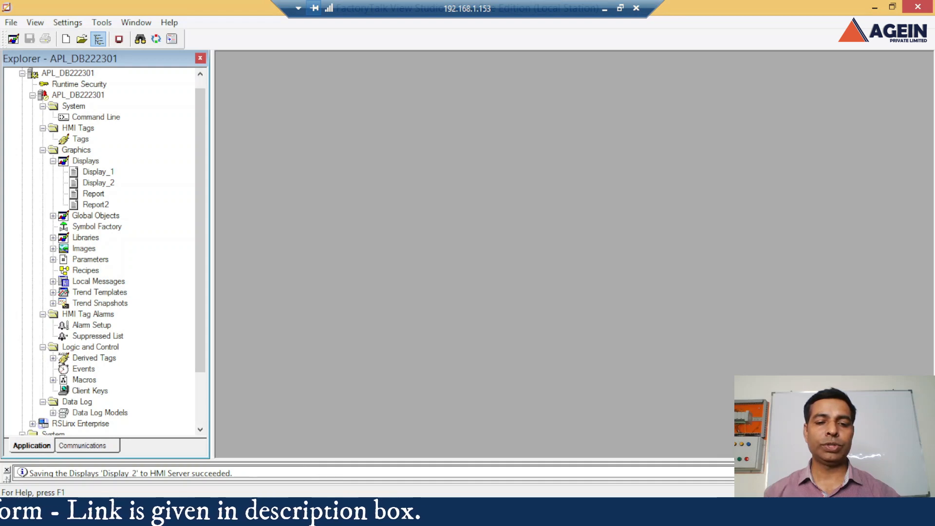
Switch to the running SE Client and enter 100 for PV-1, 150 for PV-2 and 160 for PV-3.
{"action": "left_click", "coordinate": [346, 428]}
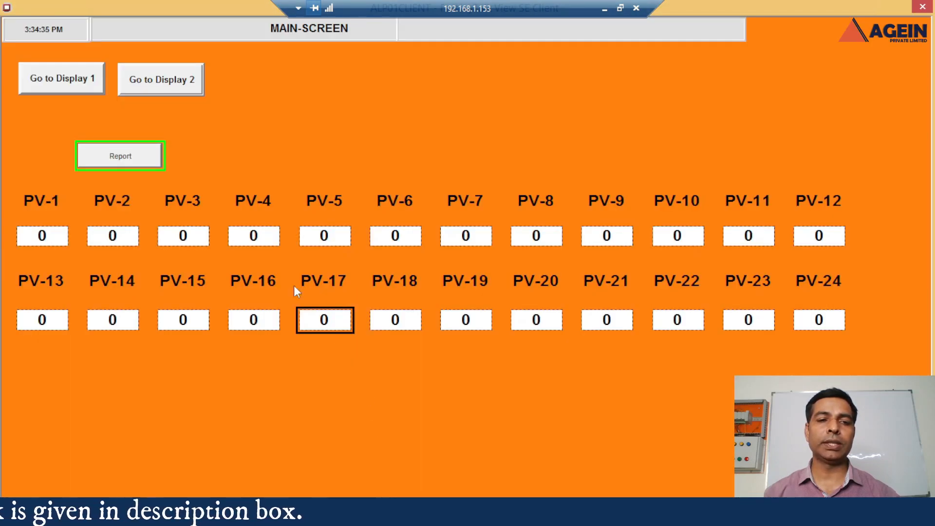
{"action": "left_click", "coordinate": [57, 238]}
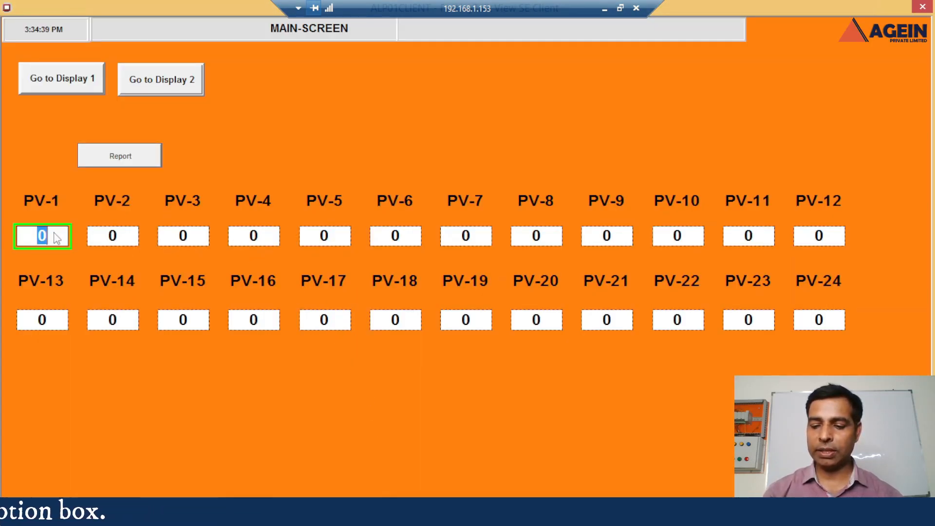
{"action": "type", "text": "100"}
{"action": "left_click", "coordinate": [101, 242]}
{"action": "type", "text": "150"}
{"action": "left_click", "coordinate": [192, 236]}
{"action": "type", "text": "160"}
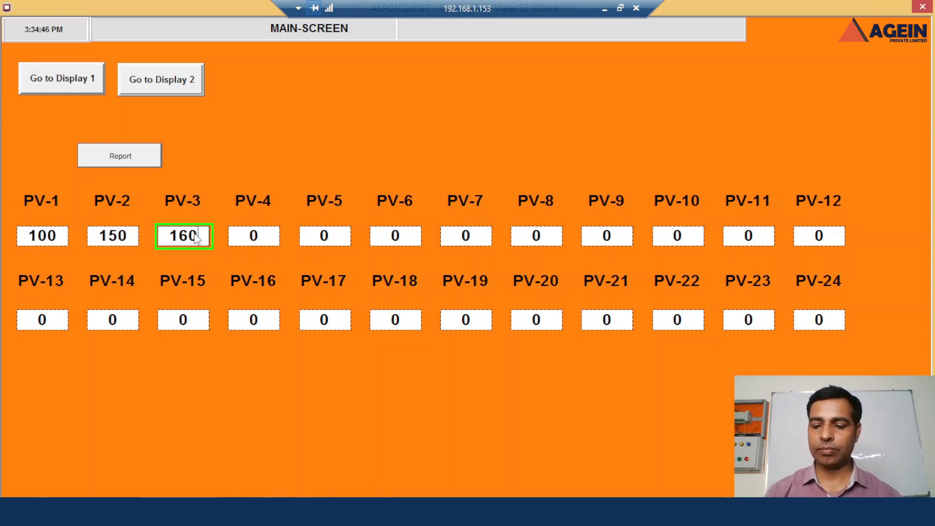
Enter 1500 for PV-4, 1150 for PV-5, 1460 for PV-6 and 1400 for PV-7.
{"action": "left_click", "coordinate": [256, 239]}
{"action": "left_click", "coordinate": [323, 243]}
{"action": "type", "text": "1150"}
{"action": "left_click", "coordinate": [420, 238]}
{"action": "type", "text": "14"}
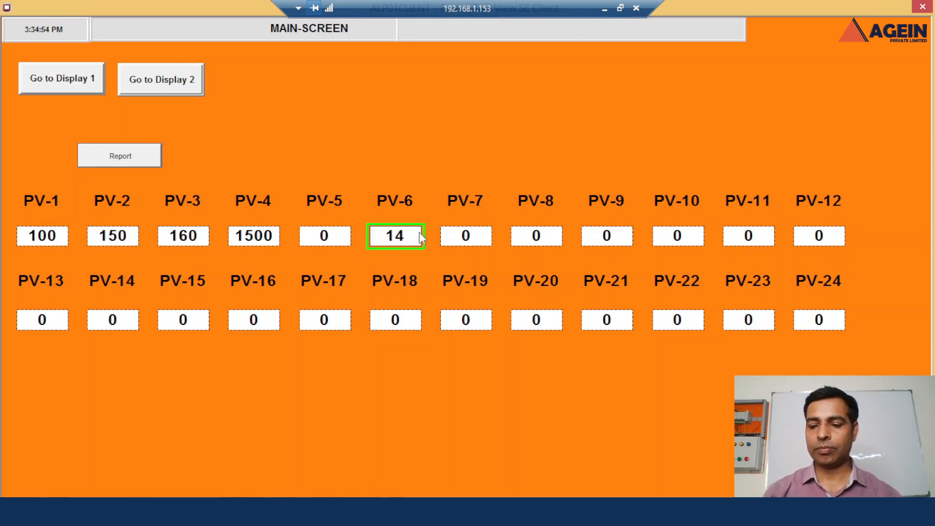
{"action": "left_click", "coordinate": [466, 238]}
{"action": "type", "text": "1400"}
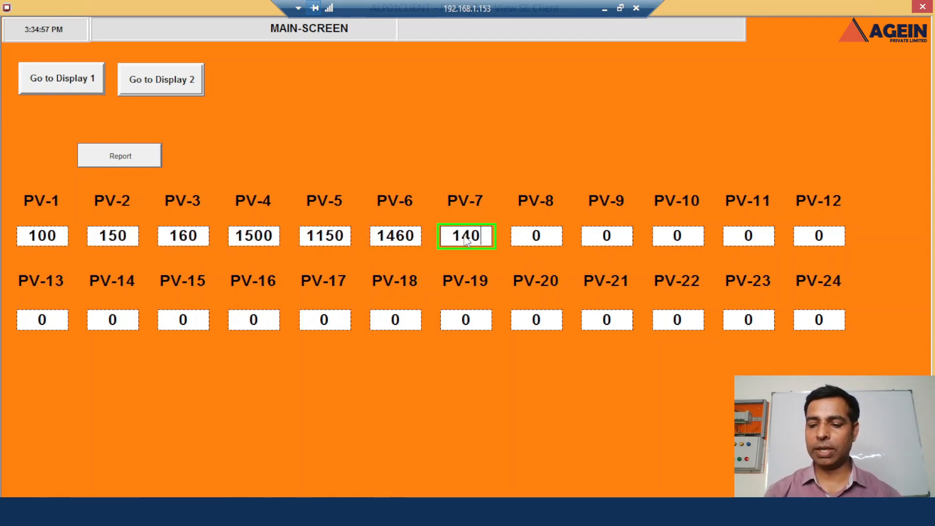
{"action": "key", "text": "Return"}
Enter 1144 for PV-8, 544 for PV-9, 4422 for PV-10 and 789 for PV-11.
{"action": "left_click", "coordinate": [540, 241]}
{"action": "type", "text": "1144"}
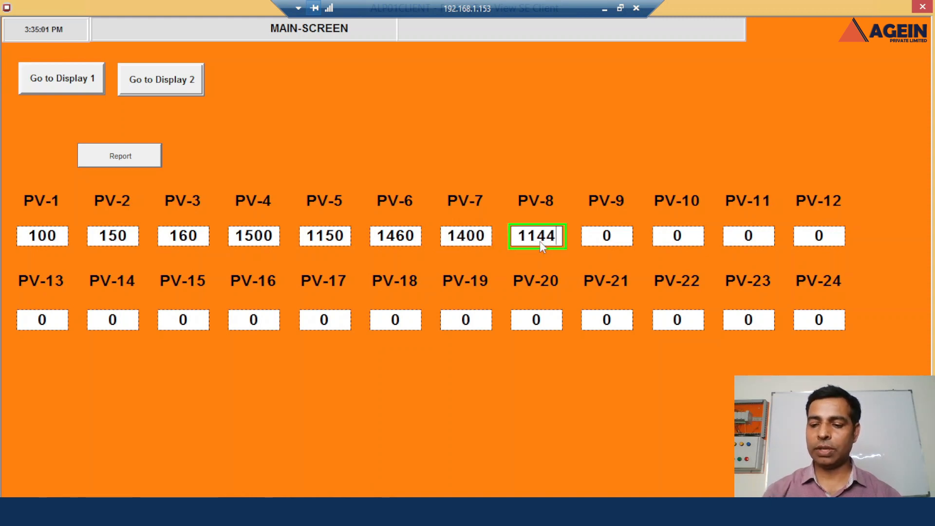
{"action": "key", "text": "Return"}
{"action": "left_click", "coordinate": [603, 235]}
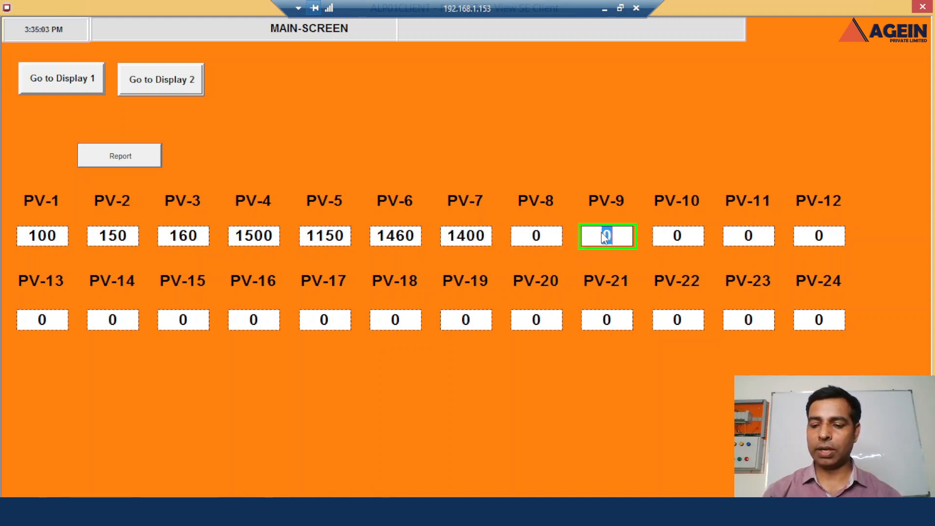
{"action": "type", "text": "544"}
{"action": "key", "text": "Return"}
{"action": "left_click", "coordinate": [678, 236]}
{"action": "type", "text": "4422"}
{"action": "key", "text": "Return"}
{"action": "left_click", "coordinate": [743, 239]}
{"action": "type", "text": "789"}
{"action": "key", "text": "Return"}
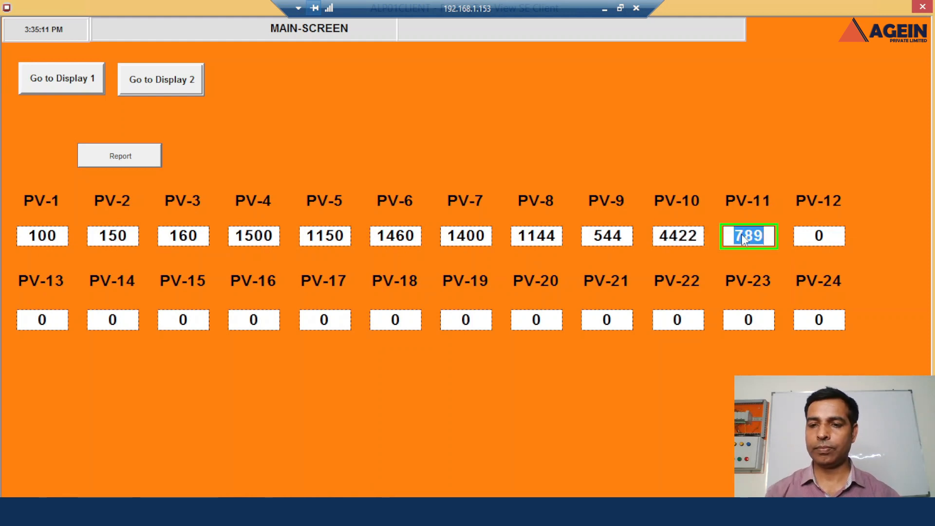
Enter 152 for PV-12, 152 for PV-13 and 146 for PV-14.
{"action": "left_click", "coordinate": [819, 236]}
{"action": "type", "text": "152"}
{"action": "key", "text": "Return"}
{"action": "left_click", "coordinate": [43, 323]}
{"action": "type", "text": "152"}
{"action": "left_click", "coordinate": [113, 324]}
{"action": "type", "text": "146"}
Enter 4523 for PV-15, 4523 for PV-16, 4520 for PV-17 and 46 for PV-18.
{"action": "left_click", "coordinate": [197, 319]}
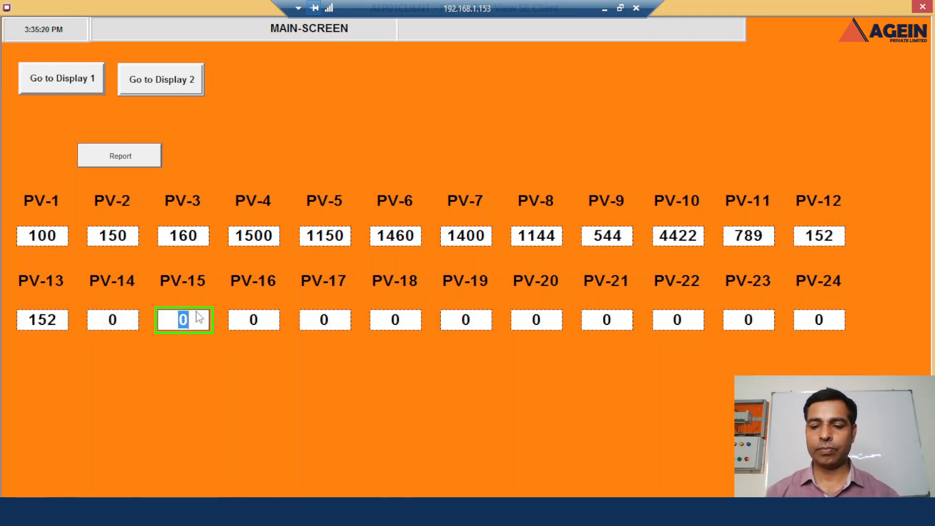
{"action": "type", "text": "4523"}
{"action": "left_click", "coordinate": [254, 322]}
{"action": "type", "text": "4523"}
{"action": "left_click", "coordinate": [329, 325]}
{"action": "type", "text": "4520"}
{"action": "left_click", "coordinate": [389, 327]}
{"action": "type", "text": "46"}
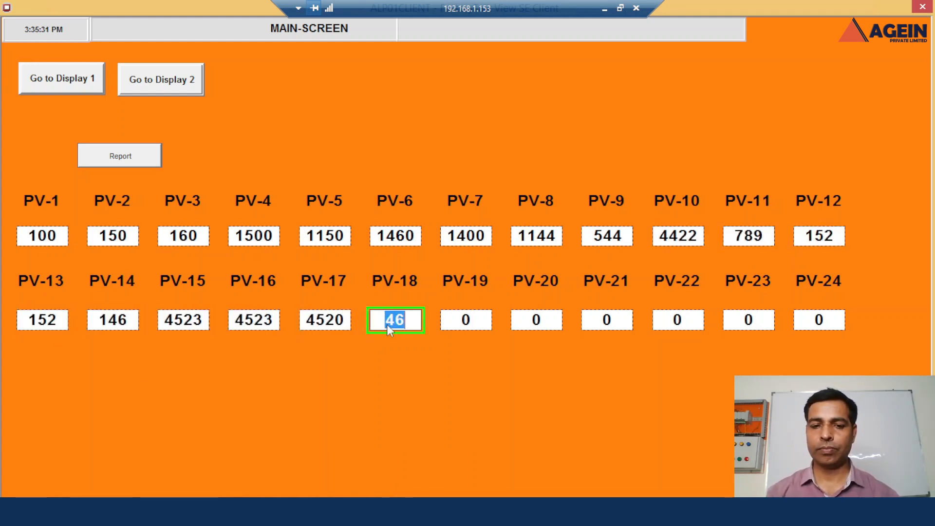
Enter 652 for PV-19, 452 for PV-20 and 956 for PV-21.
{"action": "left_click", "coordinate": [465, 321]}
{"action": "type", "text": "652"}
{"action": "left_click", "coordinate": [533, 324]}
{"action": "type", "text": "452"}
{"action": "left_click", "coordinate": [605, 322]}
{"action": "type", "text": "956"}
Enter 986 for PV-22, 700 for PV-23 and 853 for PV-24.
{"action": "left_click", "coordinate": [672, 323]}
{"action": "type", "text": "98"}
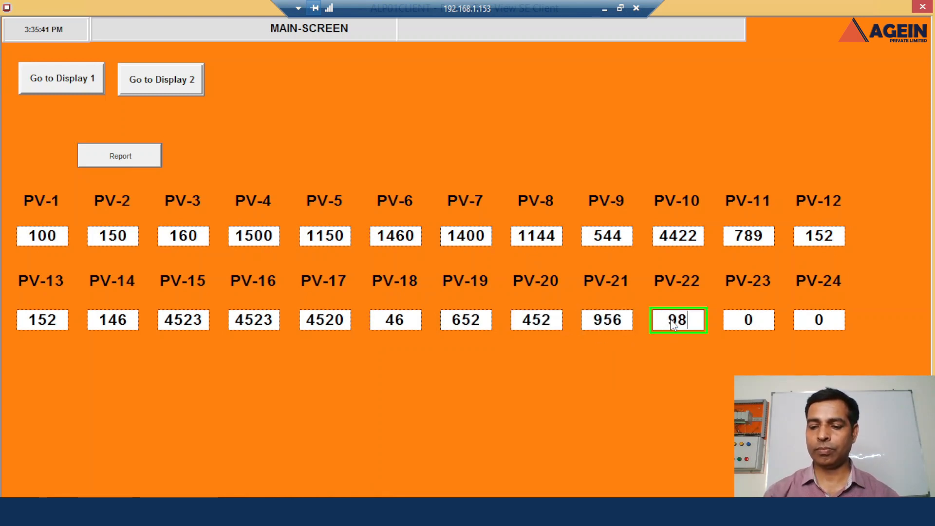
{"action": "type", "text": "6"}
{"action": "left_click", "coordinate": [748, 321]}
{"action": "type", "text": "700"}
{"action": "left_click", "coordinate": [818, 321]}
{"action": "type", "text": "853"}
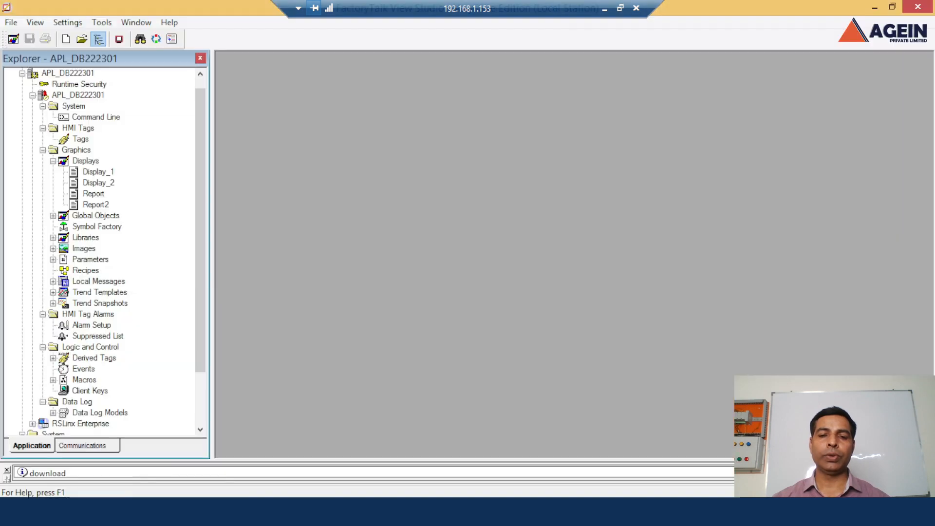
In FactoryTalk View Studio, create a new data log model with the description Report2DLG.
{"action": "left_click", "coordinate": [305, 438]}
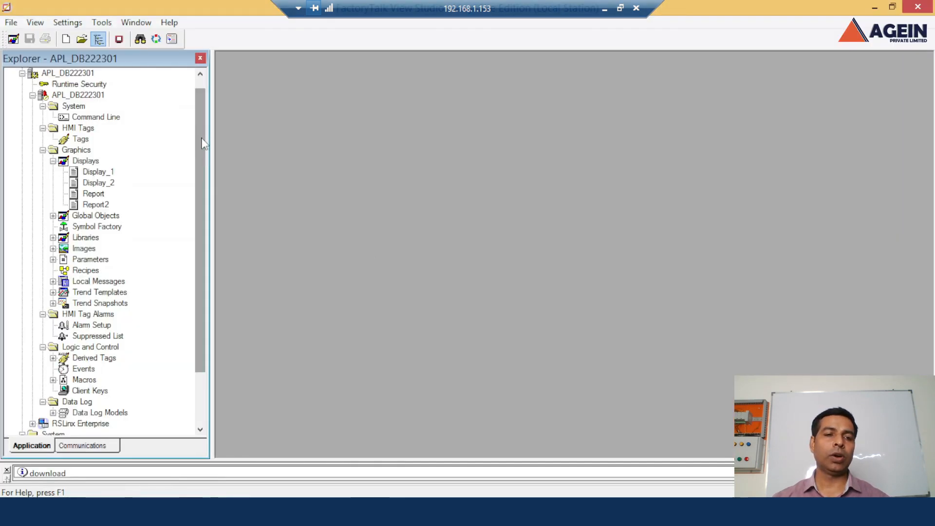
{"action": "left_click_drag", "start_coordinate": [205, 144], "coordinate": [208, 234]}
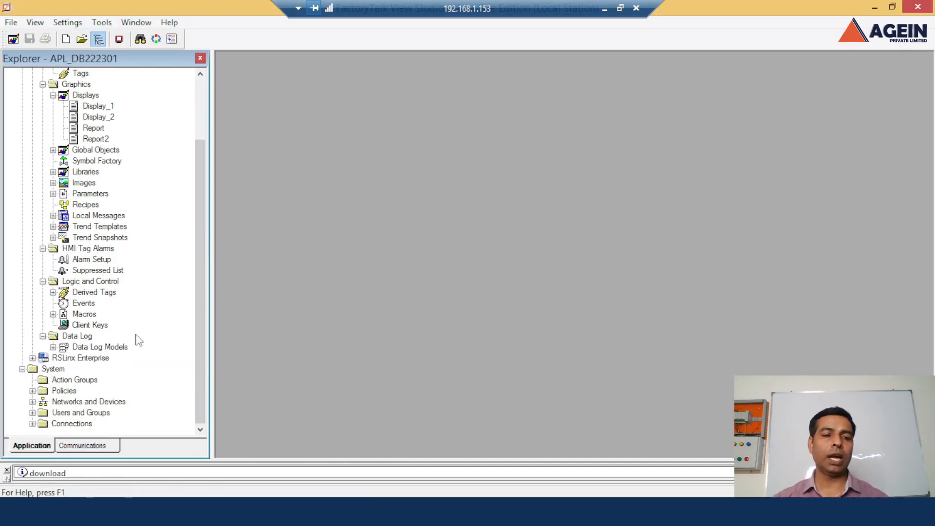
{"action": "left_click", "coordinate": [53, 347]}
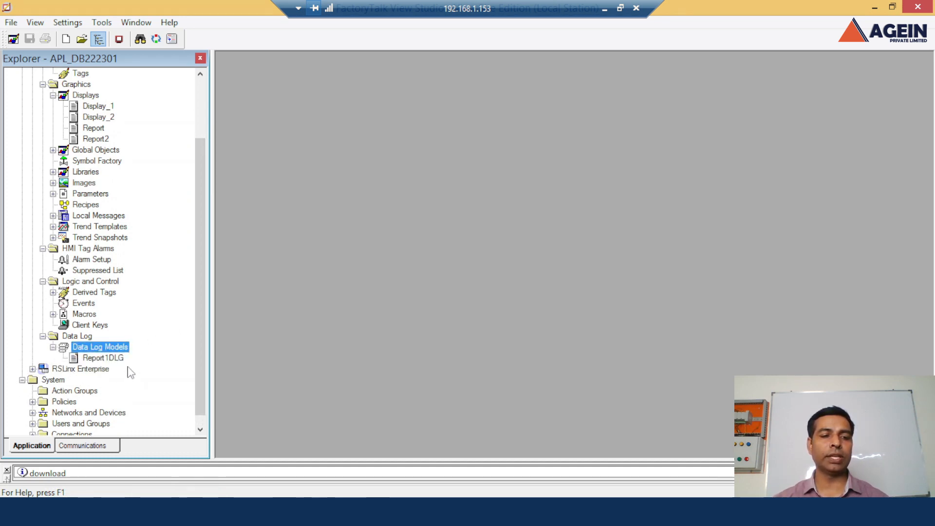
{"action": "left_click", "coordinate": [112, 359]}
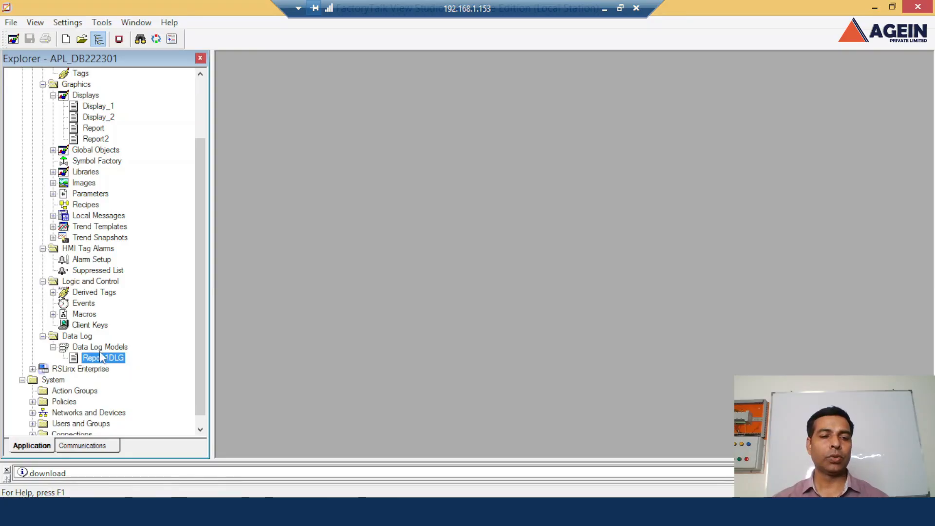
{"action": "right_click", "coordinate": [117, 348]}
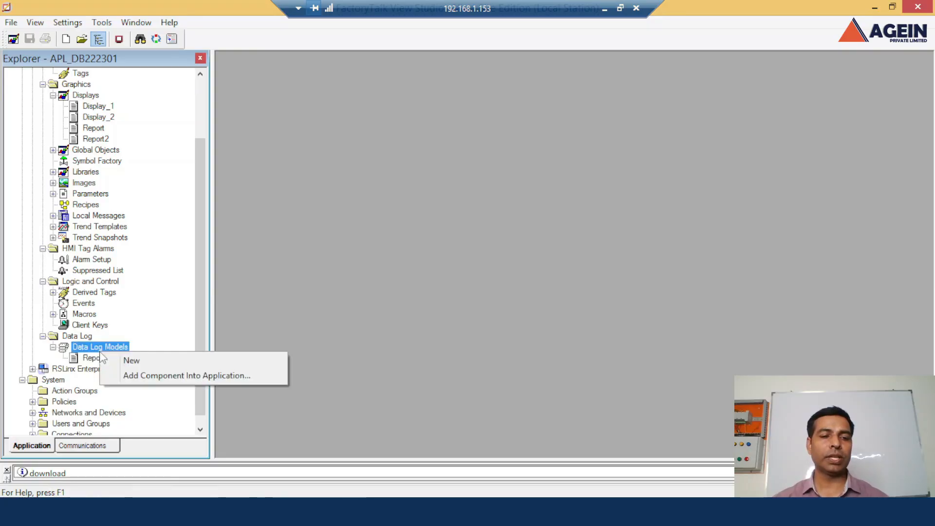
{"action": "left_click", "coordinate": [133, 360]}
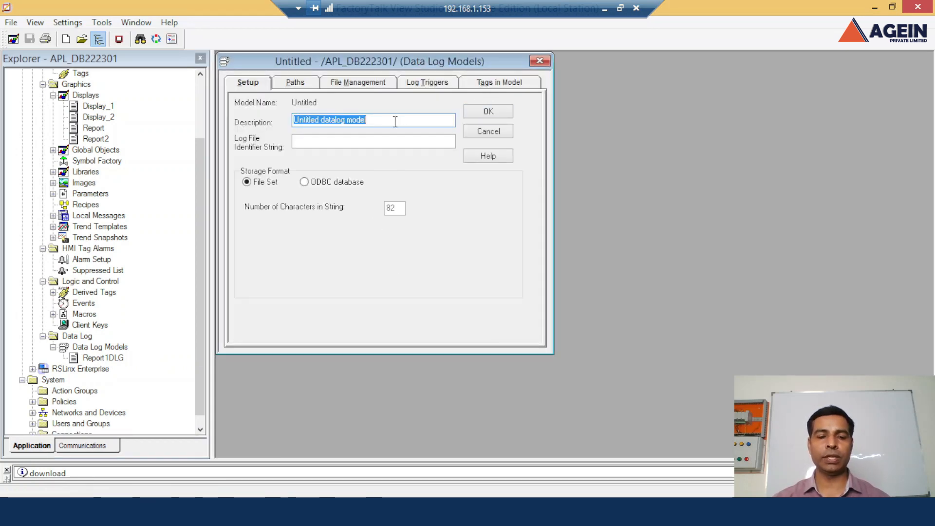
{"action": "type", "text": "Report2DLG"}
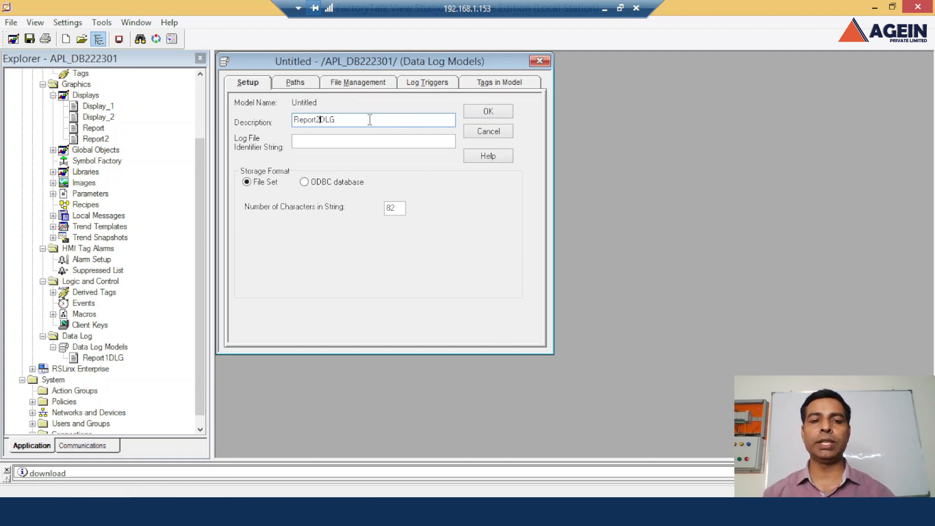
Browse for tags to add to the data log model and refresh the APL_DB222301 tag folder.
{"action": "left_click", "coordinate": [484, 83]}
{"action": "left_click", "coordinate": [444, 141]}
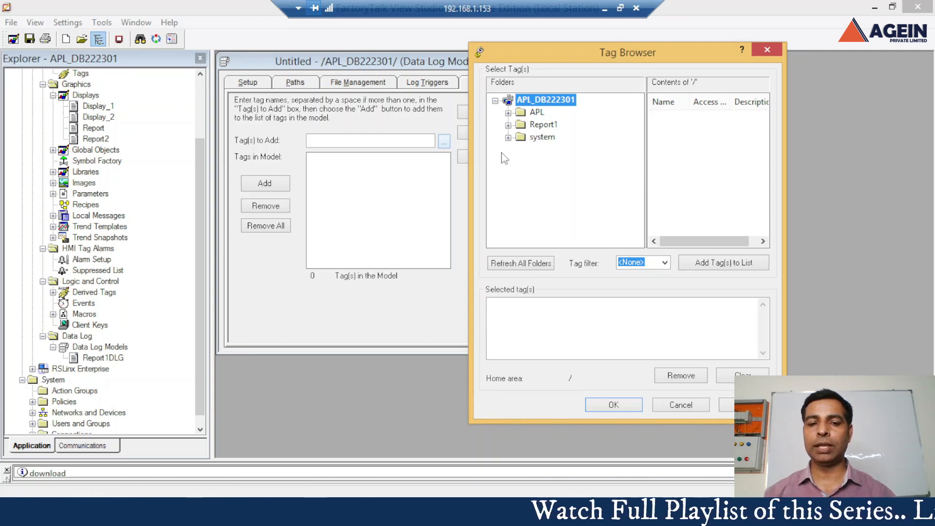
{"action": "right_click", "coordinate": [544, 106]}
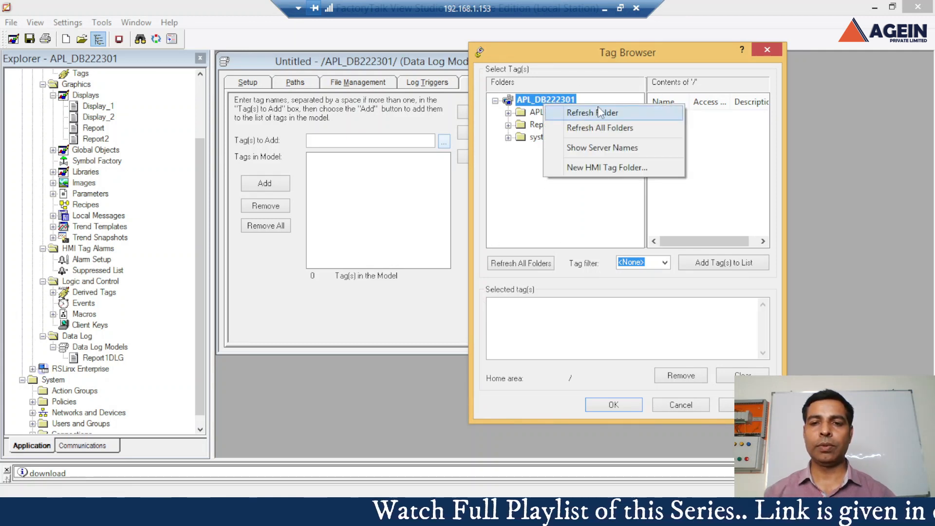
{"action": "left_click", "coordinate": [606, 120]}
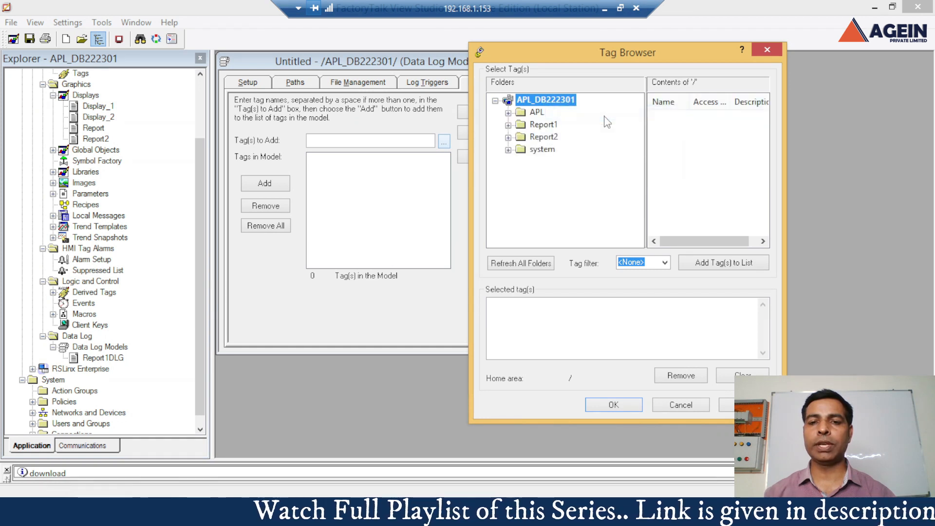
Add the Report2 tags S000 to S023 to the data log model.
{"action": "left_click", "coordinate": [544, 137]}
{"action": "left_click", "coordinate": [680, 121]}
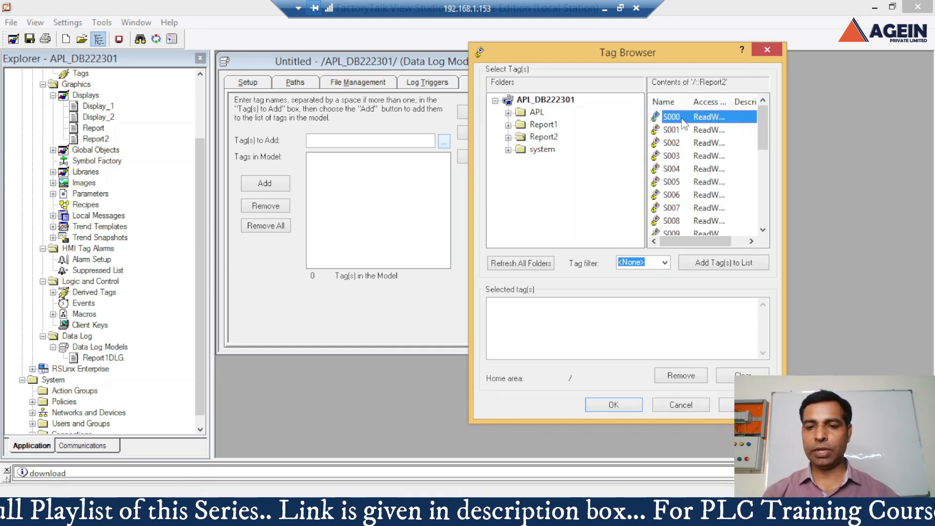
{"action": "key", "text": "shift+Down"}
{"action": "key", "text": "shift+Down"}
{"action": "key", "text": "shift+Down"}
{"action": "key", "text": "shift+Down"}
{"action": "key", "text": "shift+Down"}
{"action": "key", "text": "shift+Down"}
{"action": "key", "text": "shift+Down"}
{"action": "key", "text": "shift+Down"}
{"action": "key", "text": "shift+Down"}
{"action": "key", "text": "shift+Down"}
{"action": "key", "text": "shift+Down"}
{"action": "key", "text": "shift+Down"}
{"action": "key", "text": "shift+Down"}
{"action": "key", "text": "shift+Down"}
{"action": "key", "text": "shift+Down"}
{"action": "key", "text": "shift+Down"}
{"action": "key", "text": "shift+Down"}
{"action": "key", "text": "shift+Down"}
{"action": "key", "text": "shift+Down"}
{"action": "key", "text": "shift+Down"}
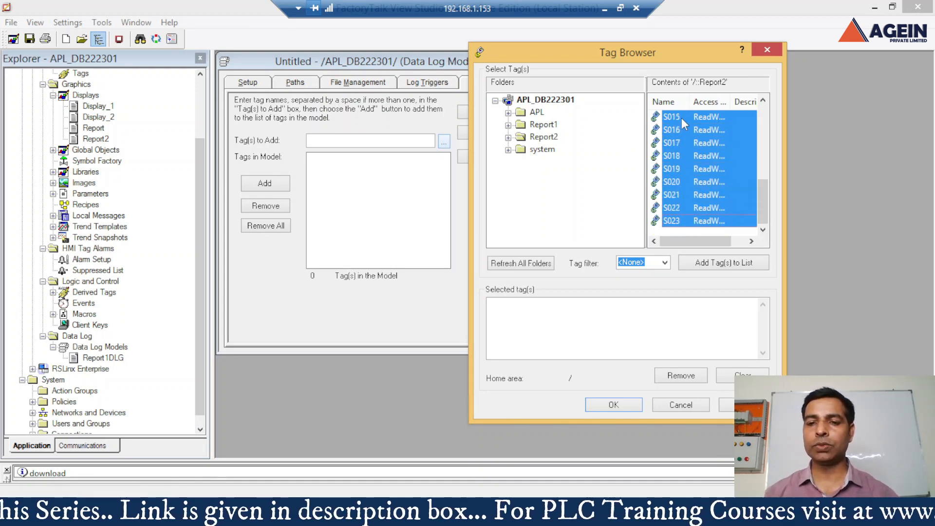
{"action": "left_click", "coordinate": [711, 271]}
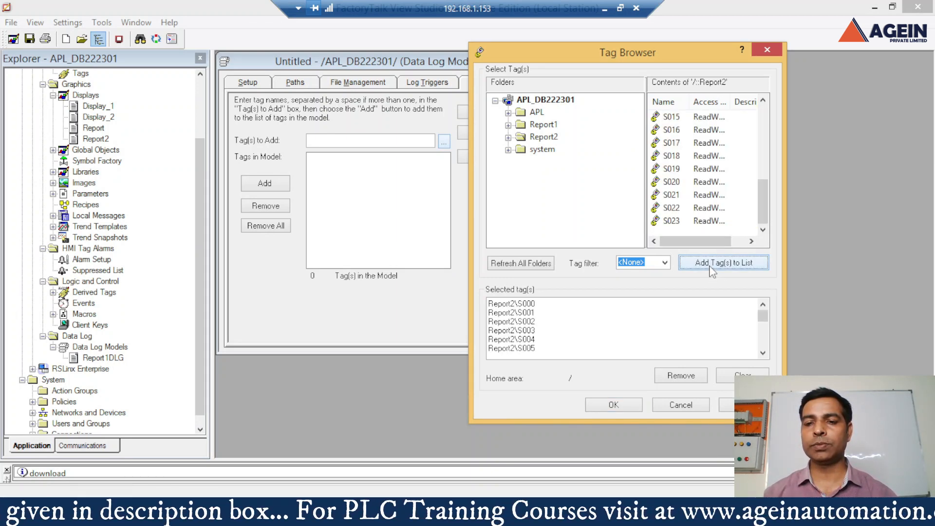
{"action": "left_click", "coordinate": [620, 409]}
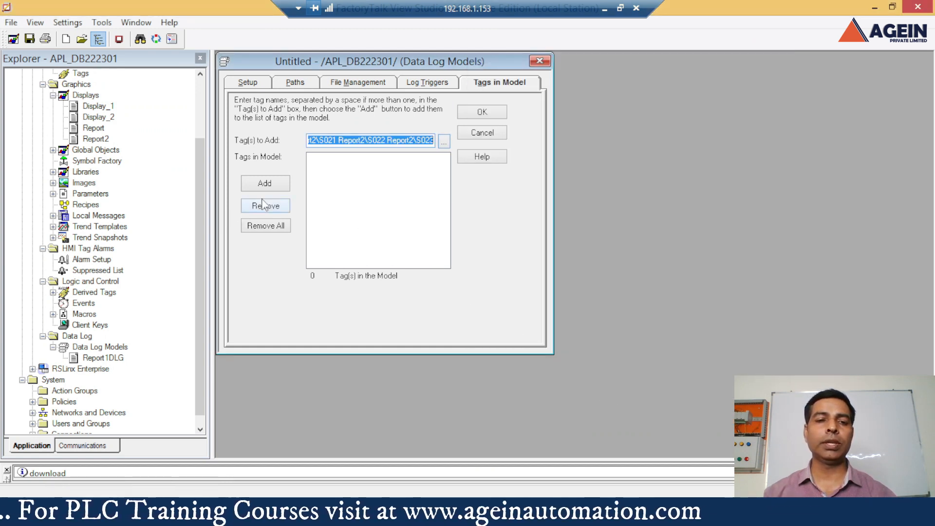
{"action": "left_click", "coordinate": [265, 183]}
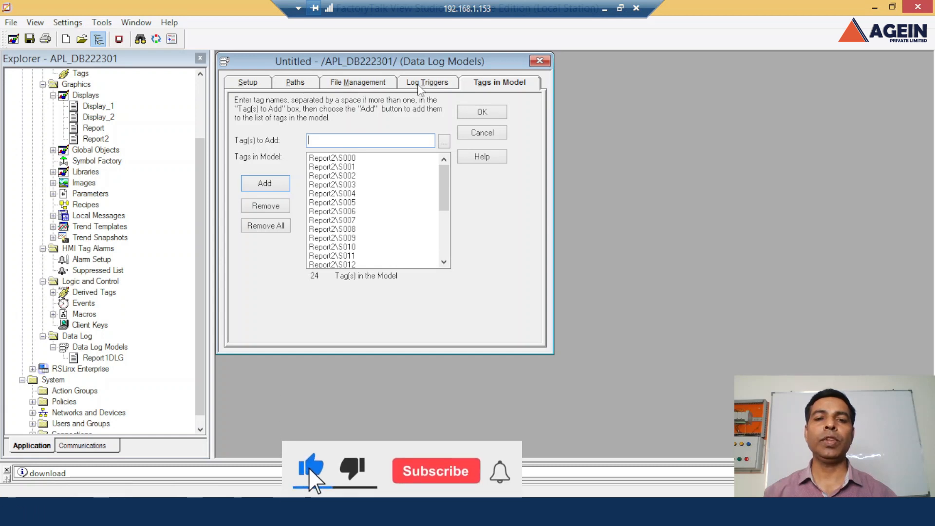
Set the data log model's periodic logging interval to 2 minutes.
{"action": "left_click", "coordinate": [424, 83]}
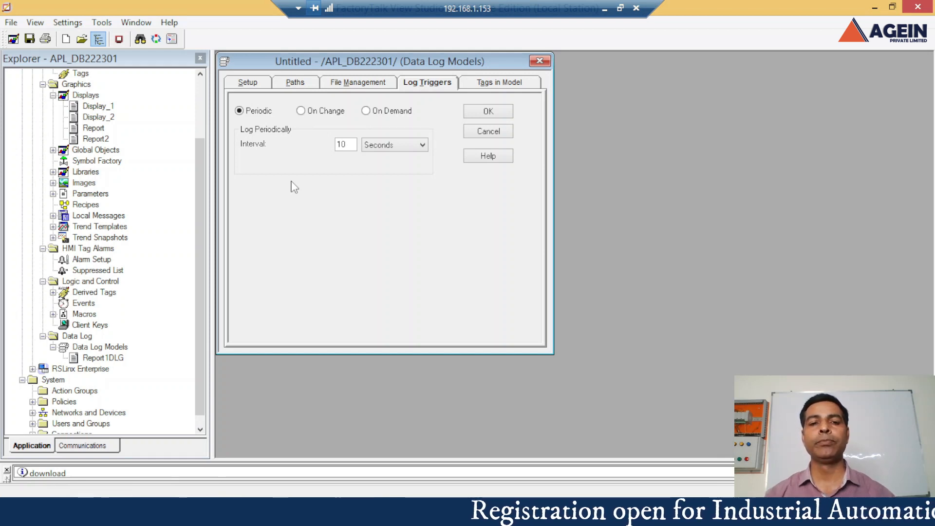
{"action": "double_click", "coordinate": [342, 144]}
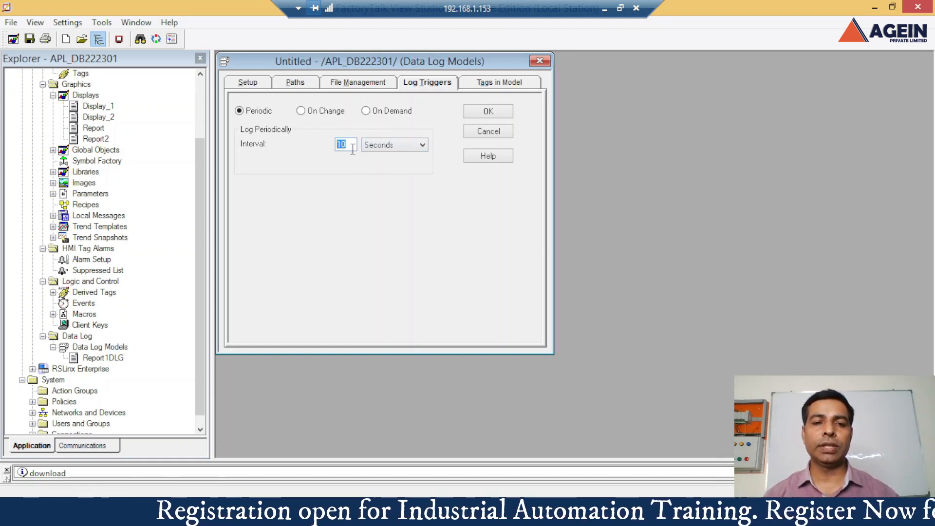
{"action": "type", "text": "2"}
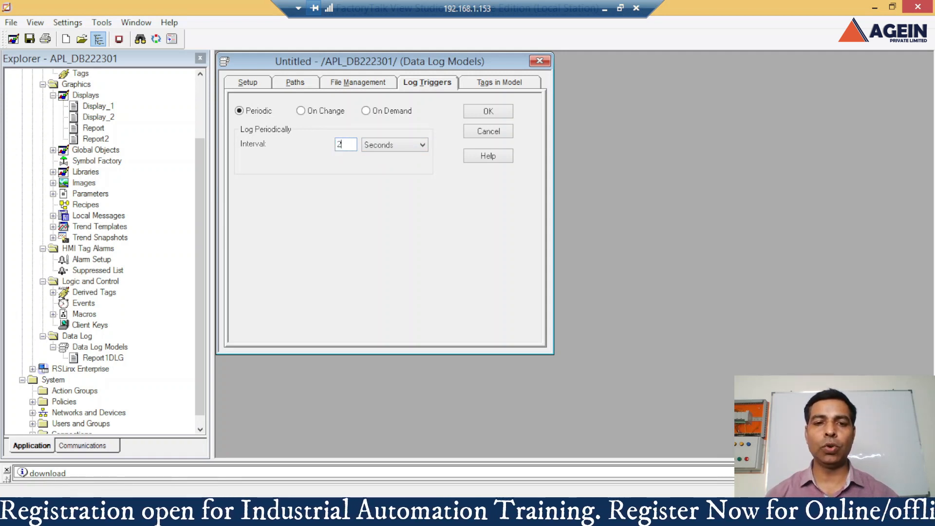
{"action": "left_click", "coordinate": [422, 145]}
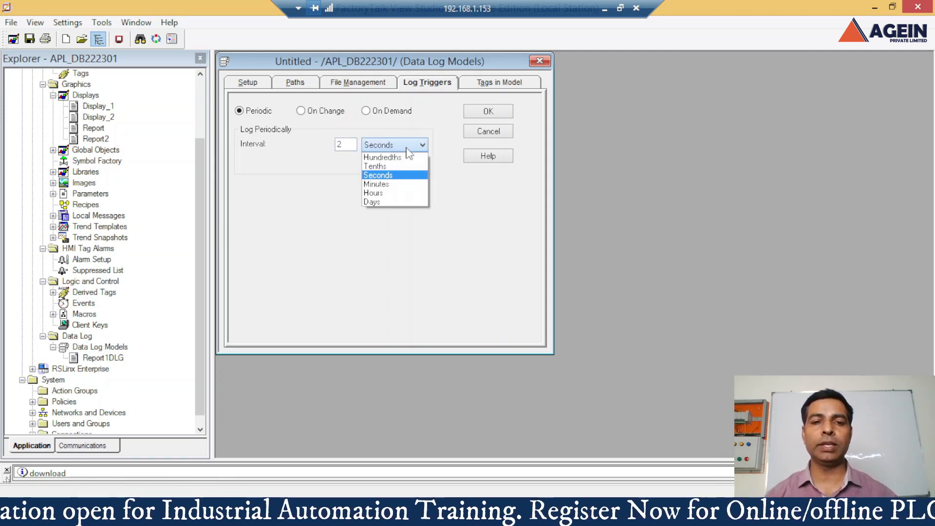
{"action": "left_click", "coordinate": [385, 184]}
{"action": "double_click", "coordinate": [339, 142]}
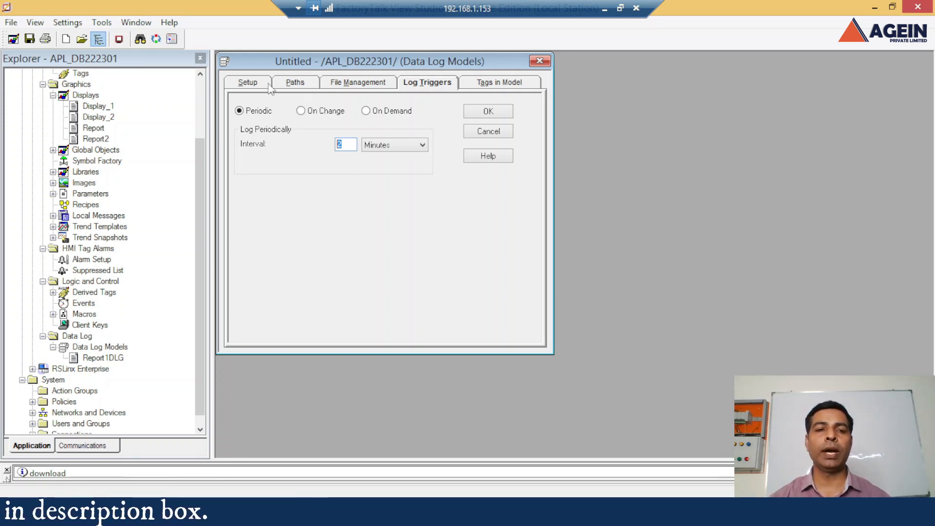
Set the model's storage format to ODBC database, using the system data source Report2DSN.
{"action": "left_click", "coordinate": [248, 82]}
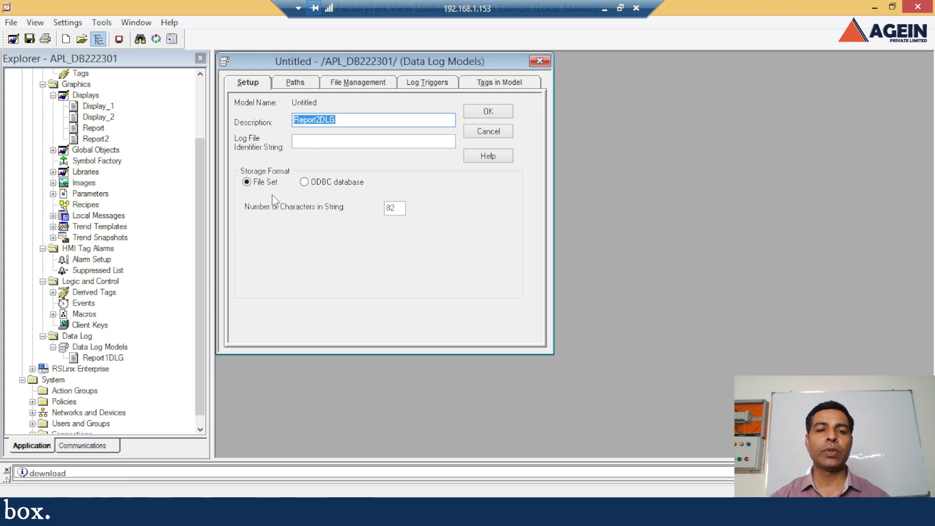
{"action": "left_click", "coordinate": [308, 183]}
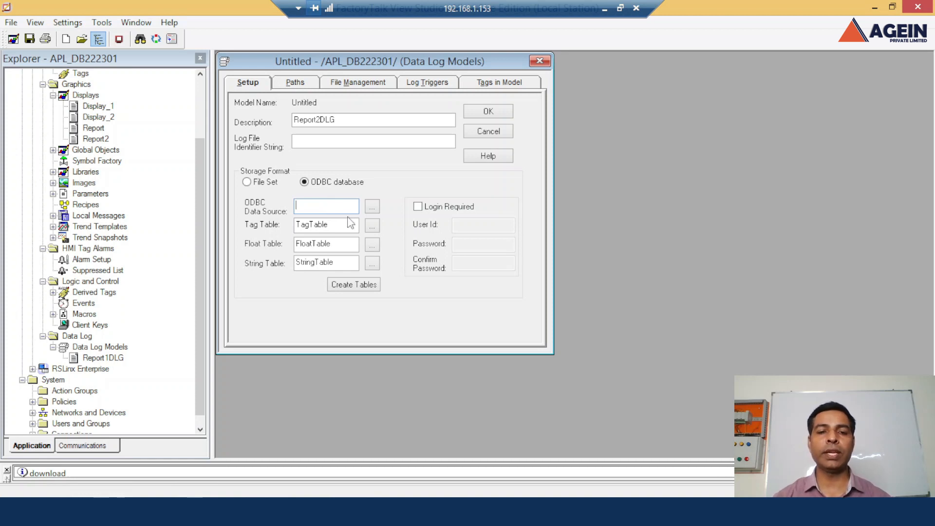
{"action": "left_click", "coordinate": [372, 208]}
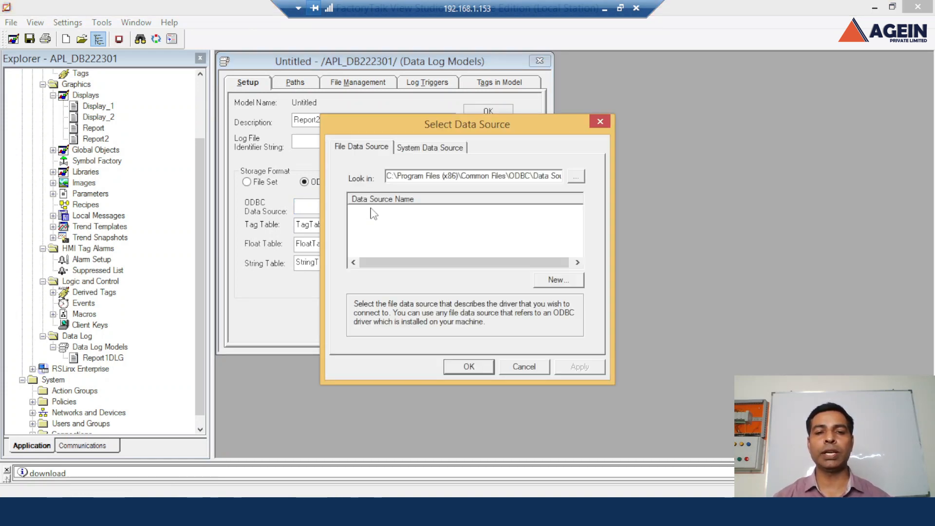
{"action": "left_click", "coordinate": [448, 147]}
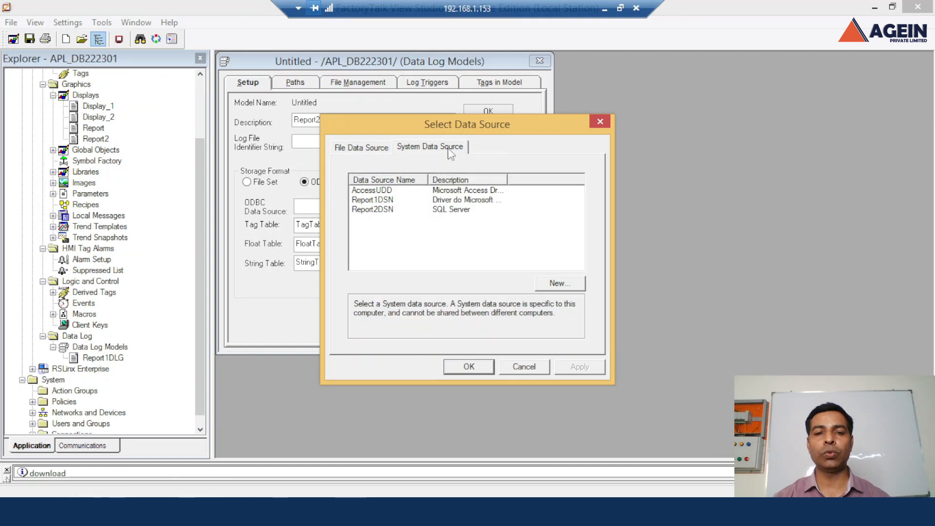
{"action": "left_click", "coordinate": [386, 211]}
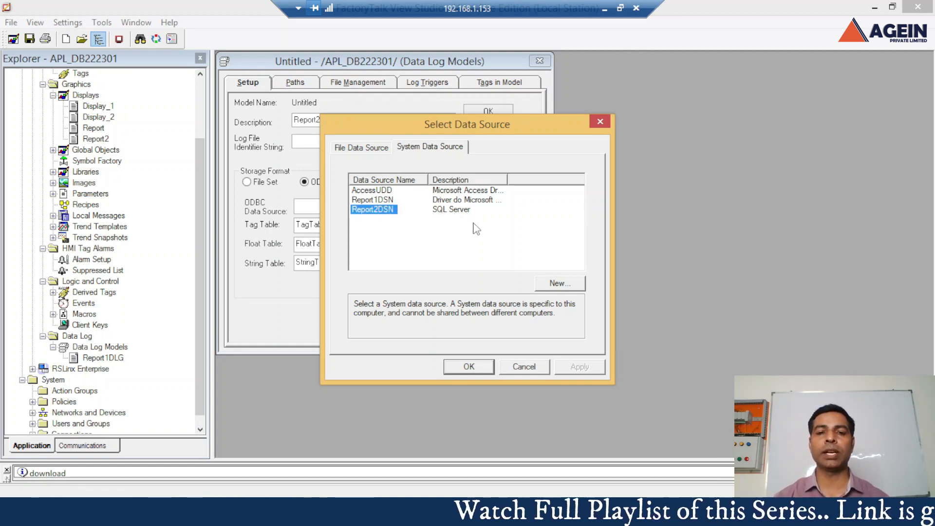
{"action": "left_click", "coordinate": [475, 367]}
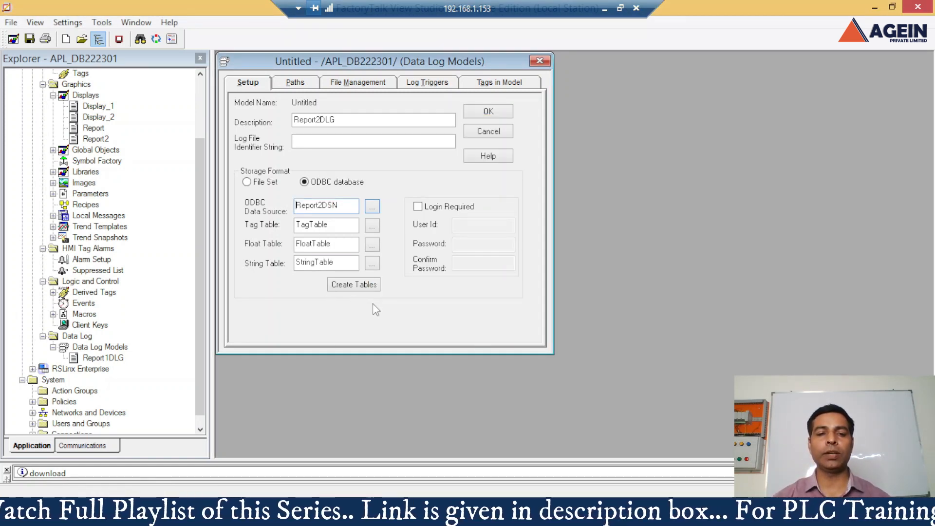
Create the ODBC tables for the model and save it as Report2DLG.
{"action": "left_click", "coordinate": [363, 290]}
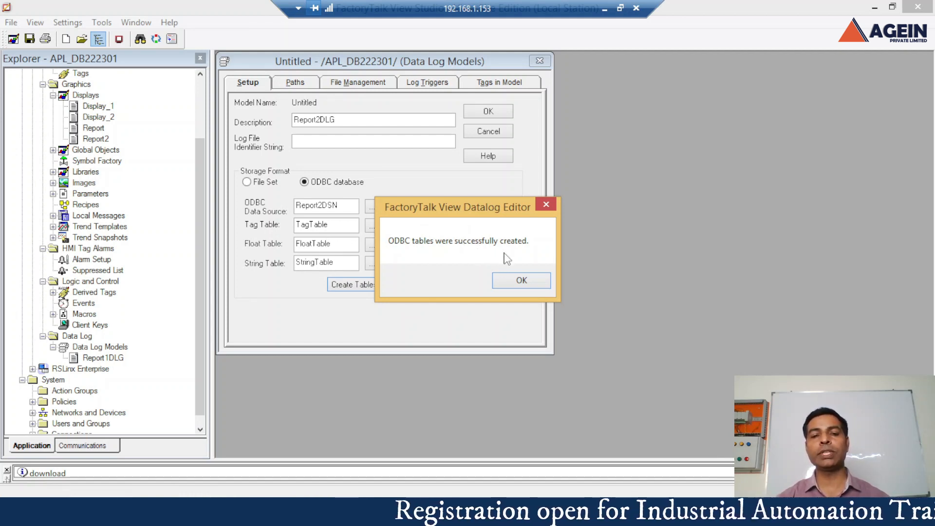
{"action": "left_click", "coordinate": [536, 282]}
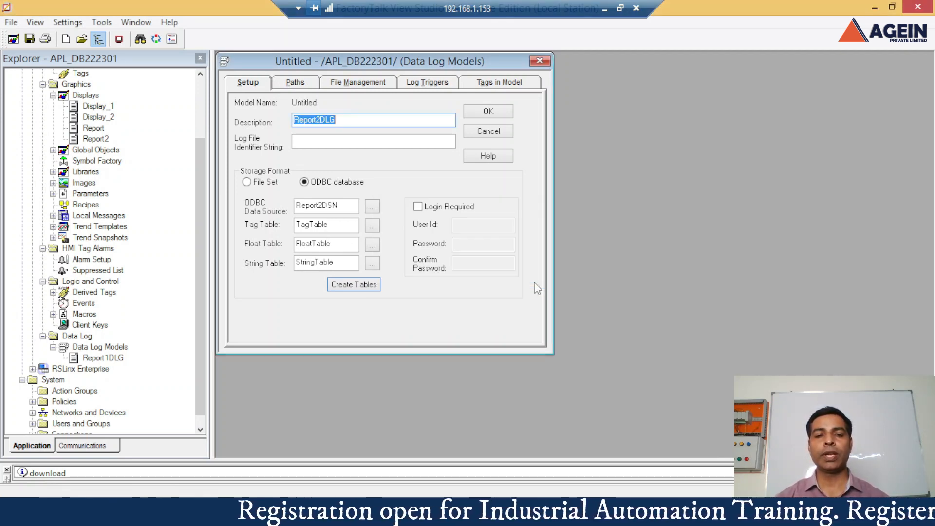
{"action": "left_click", "coordinate": [493, 116]}
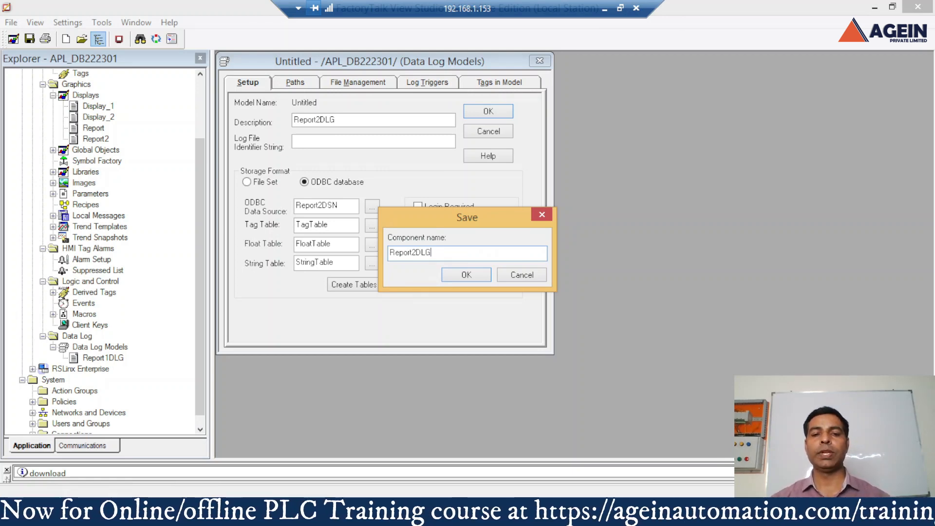
{"action": "left_click", "coordinate": [466, 275]}
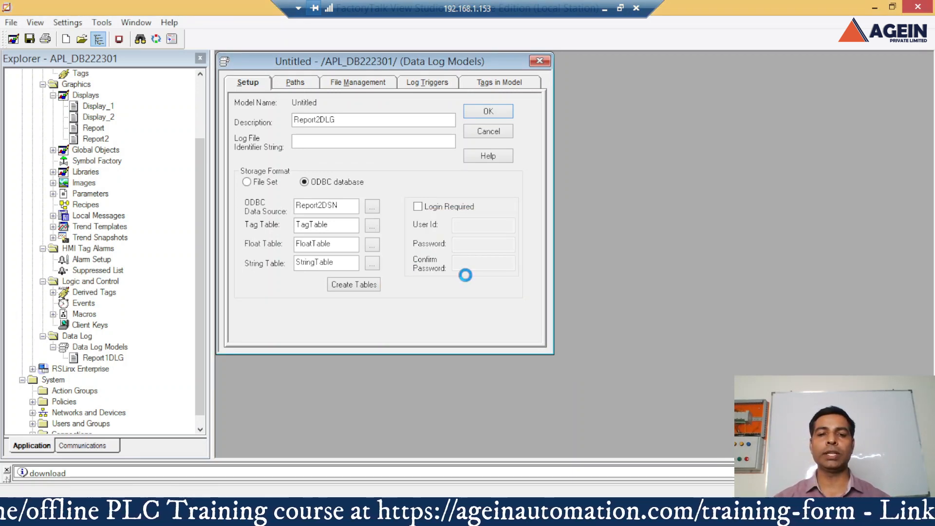
{"action": "left_click_drag", "start_coordinate": [206, 274], "coordinate": [209, 321]}
{"action": "left_click_drag", "start_coordinate": [207, 226], "coordinate": [219, 130]}
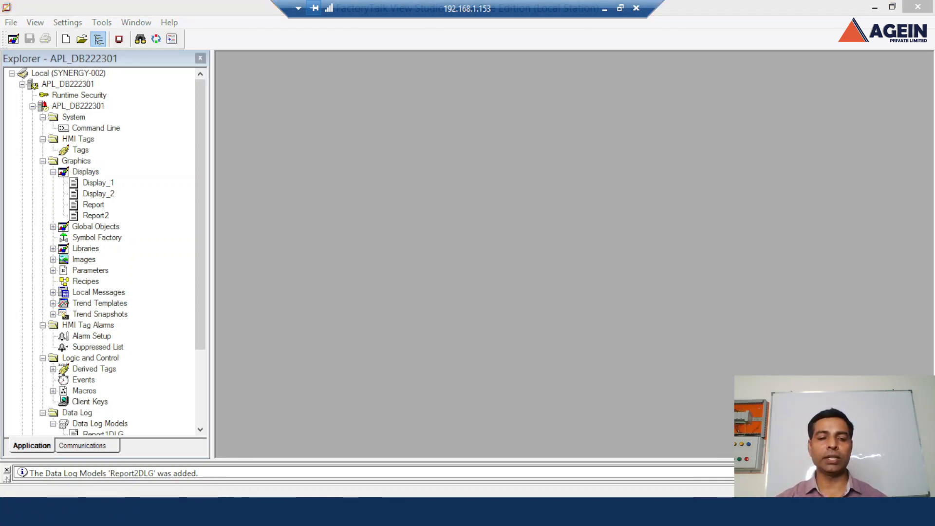
Switch to SQL Server Management Studio and check the tables inside Report2DataBase.
{"action": "key", "text": "alt+Tab"}
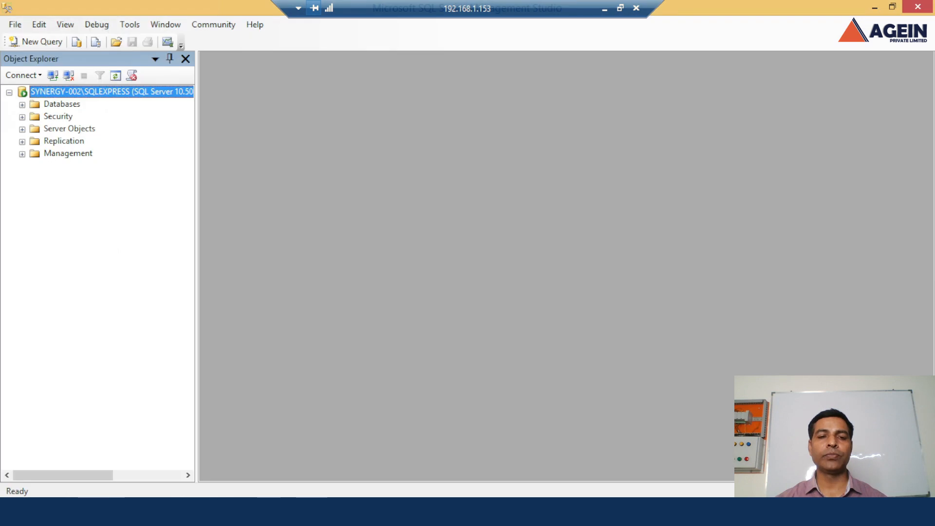
{"action": "left_click", "coordinate": [22, 104]}
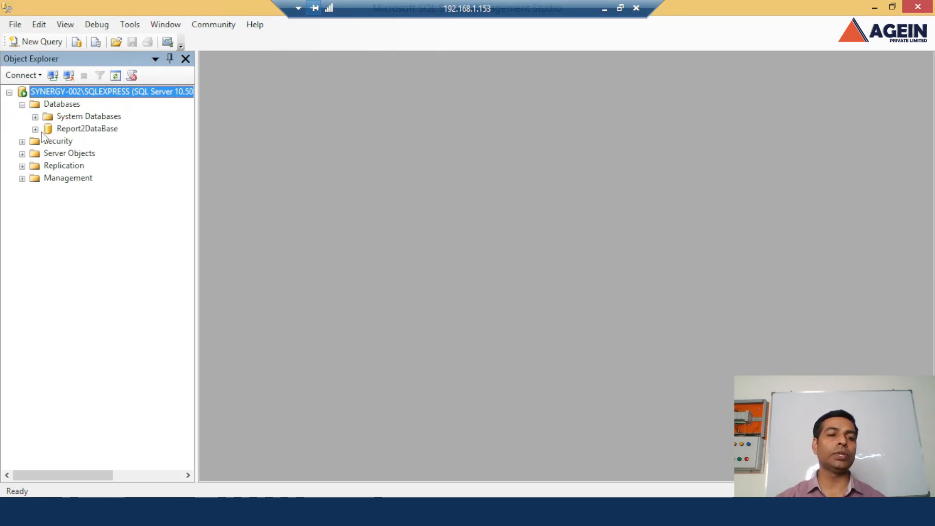
{"action": "left_click", "coordinate": [35, 129]}
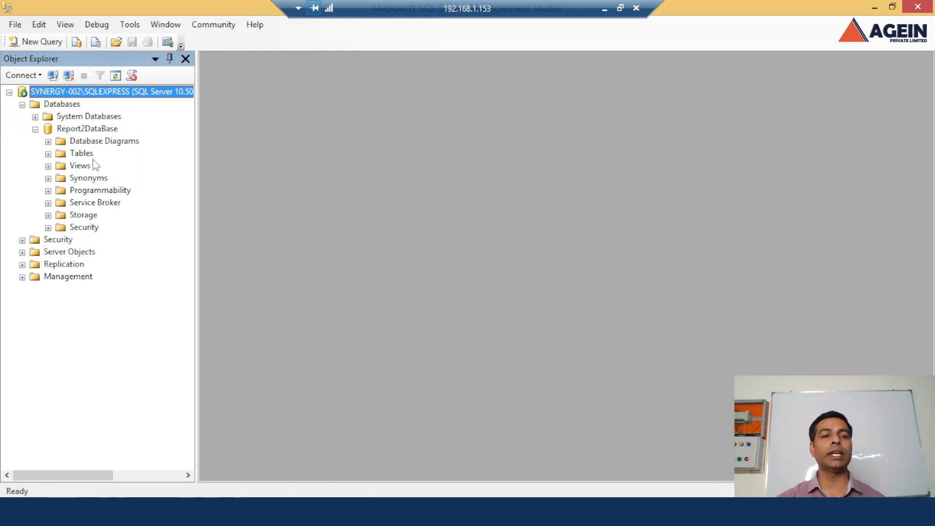
{"action": "left_click", "coordinate": [48, 155]}
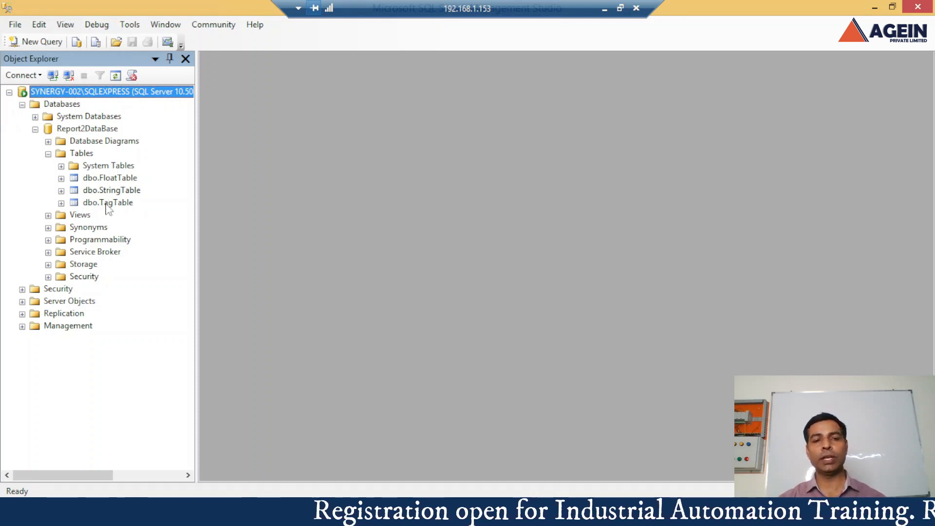
{"action": "left_click", "coordinate": [48, 154]}
Switch back to FactoryTalk View Studio and open STARTUP_MACRO for editing.
{"action": "left_click", "coordinate": [132, 513]}
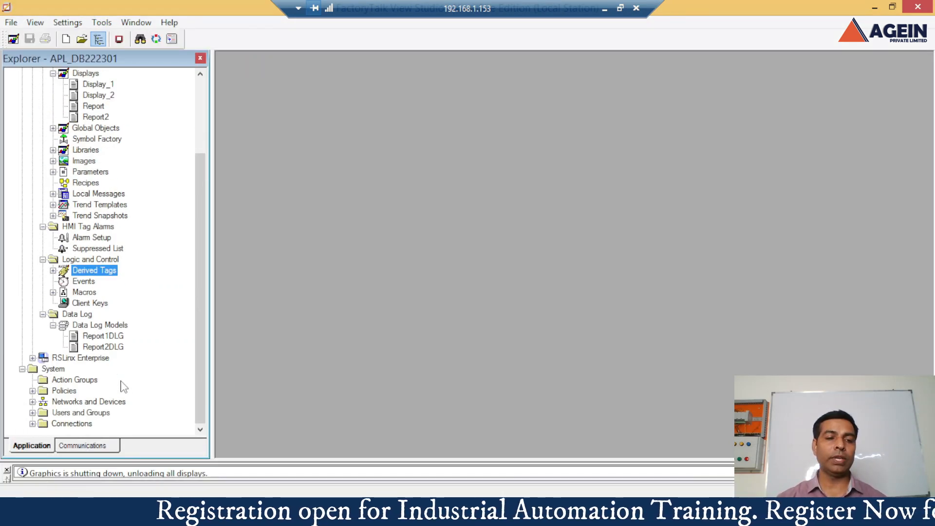
{"action": "double_click", "coordinate": [59, 295]}
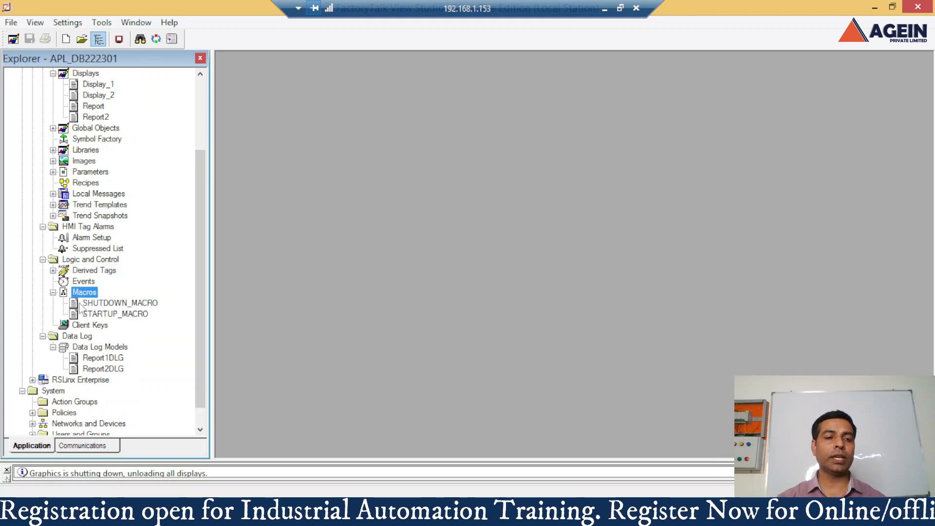
{"action": "left_click", "coordinate": [115, 306]}
{"action": "left_click", "coordinate": [115, 315]}
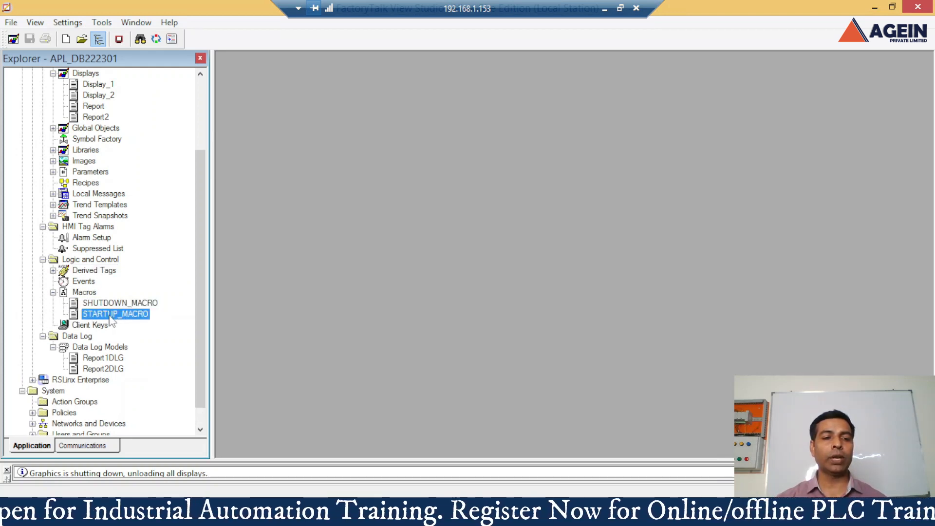
{"action": "double_click", "coordinate": [109, 315]}
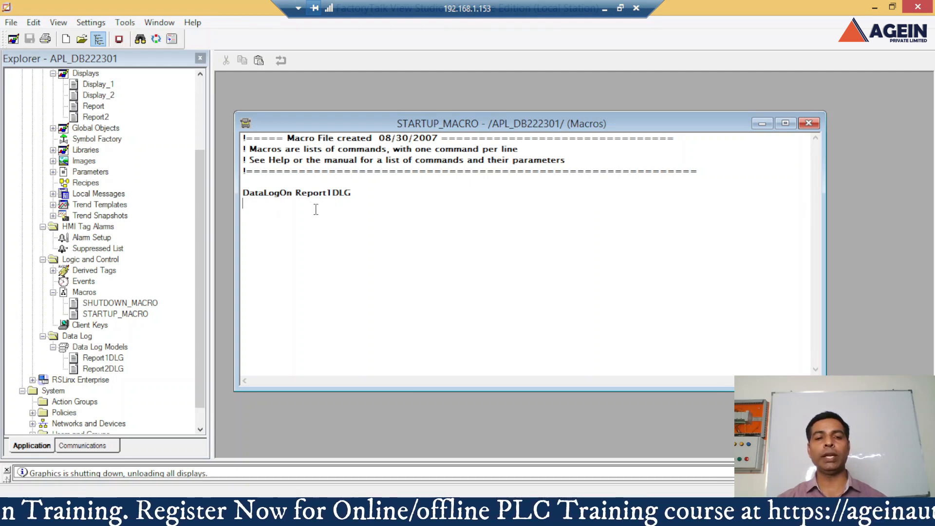
Add the command DataLogOn Report2DLG below the existing Report1DLG line in STARTUP_MACRO and save the macro.
{"action": "double_click", "coordinate": [266, 204]}
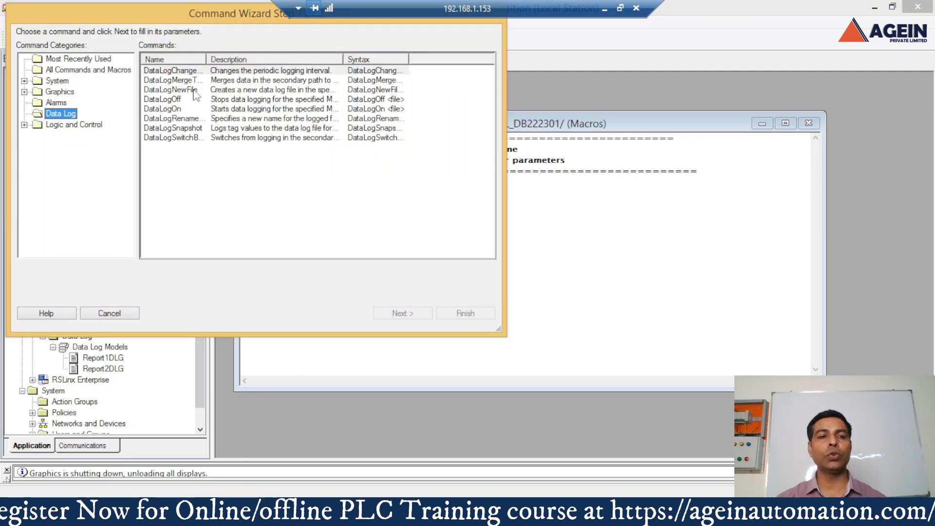
{"action": "left_click", "coordinate": [165, 110]}
{"action": "double_click", "coordinate": [165, 110]}
{"action": "left_click", "coordinate": [138, 57]}
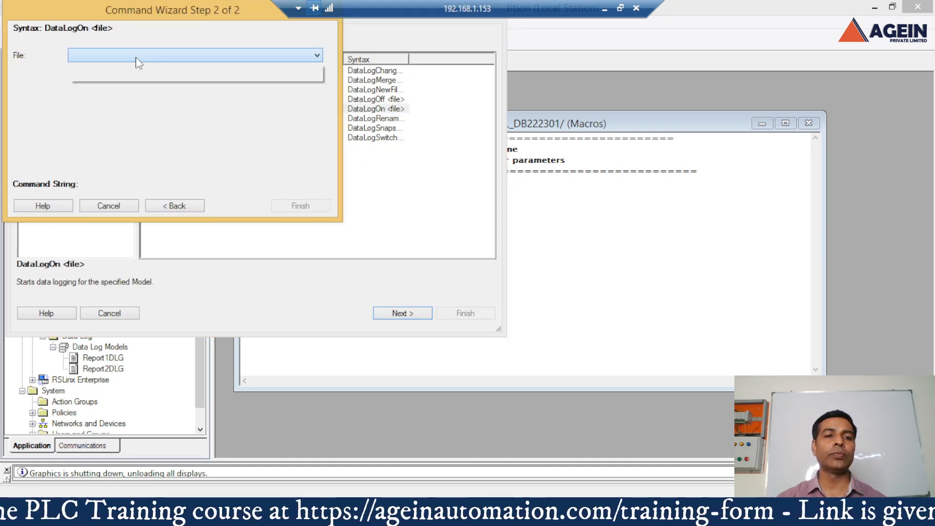
{"action": "left_click", "coordinate": [104, 77]}
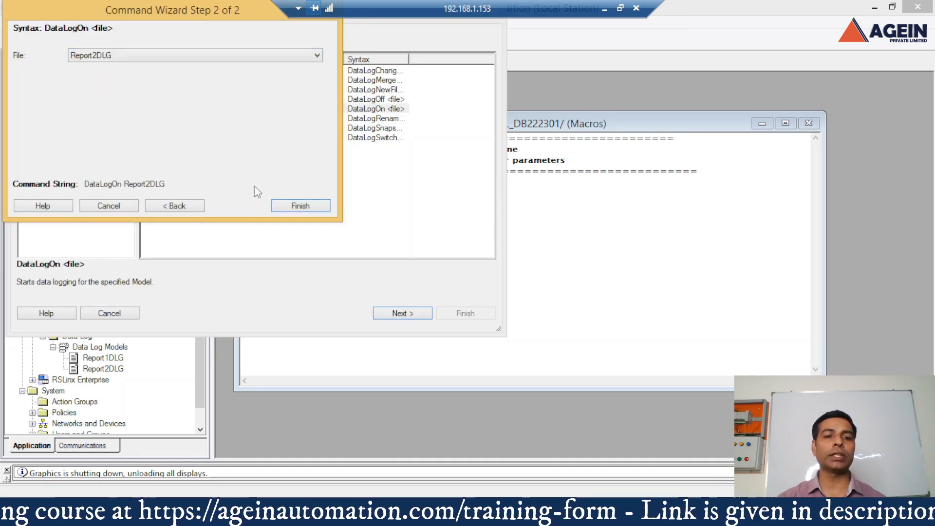
{"action": "left_click", "coordinate": [298, 206]}
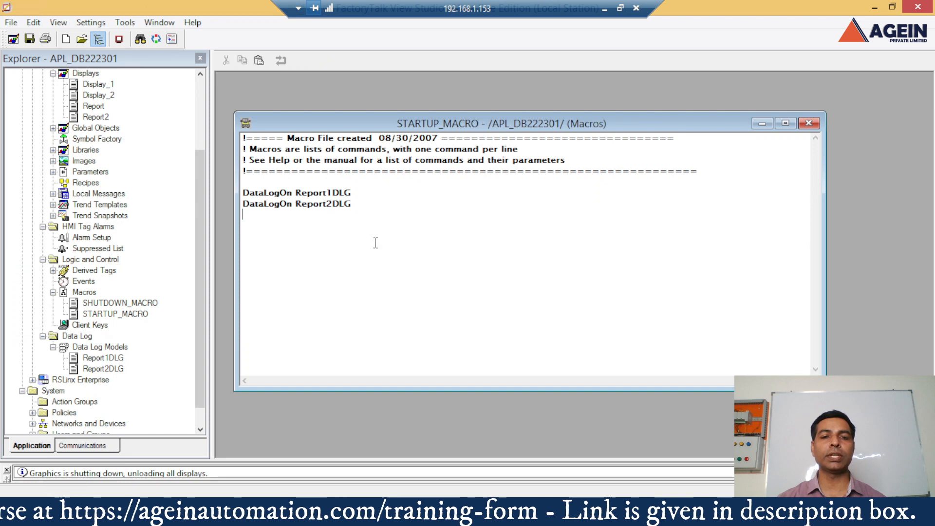
{"action": "left_click", "coordinate": [809, 123]}
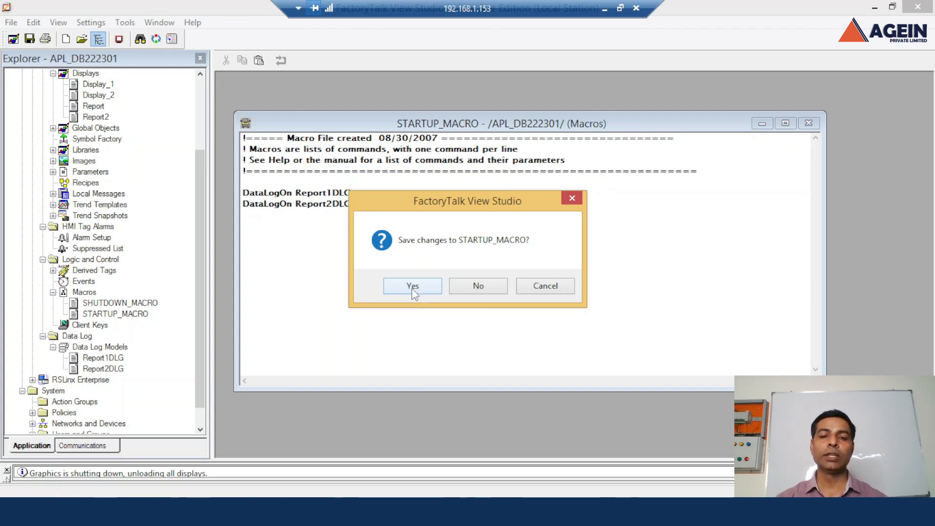
{"action": "left_click", "coordinate": [413, 292]}
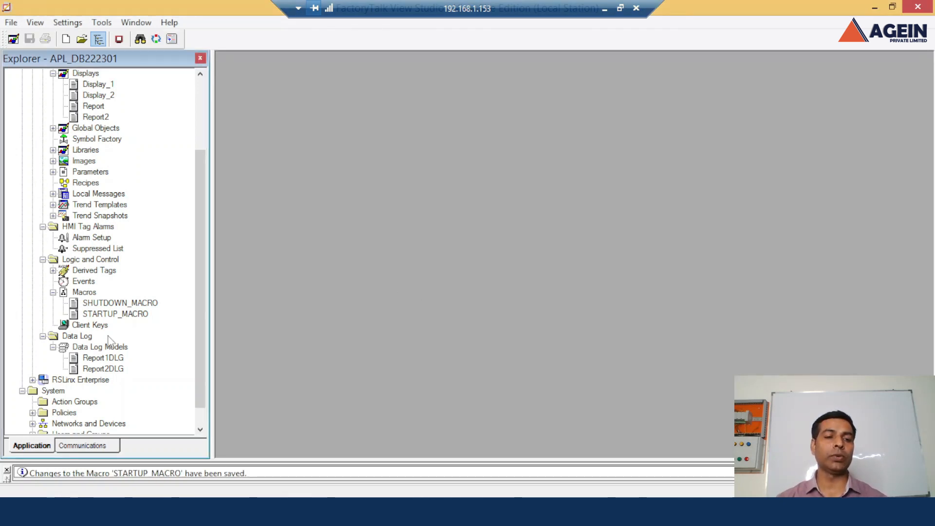
Add the command DataLogOff Report2DLG below the Report1DLG line in SHUTDOWN_MACRO and save the macro.
{"action": "left_click", "coordinate": [103, 315]}
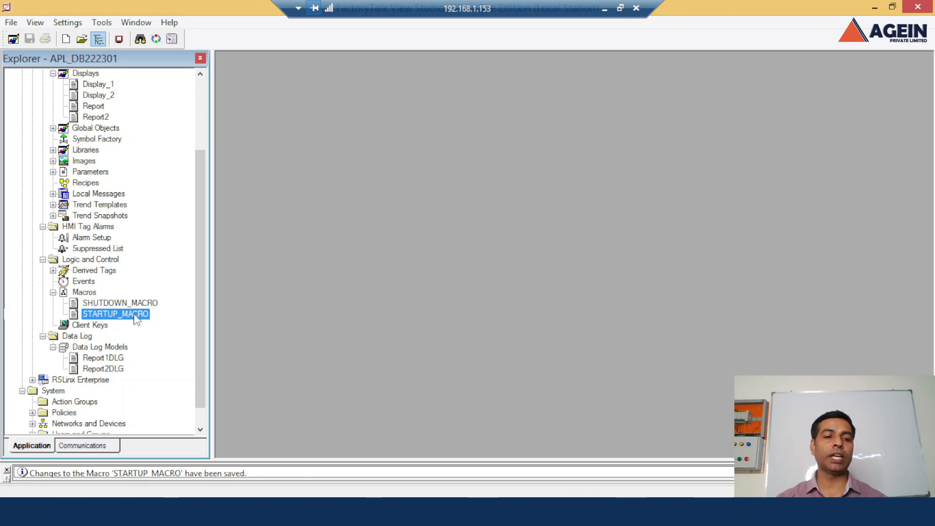
{"action": "double_click", "coordinate": [111, 303]}
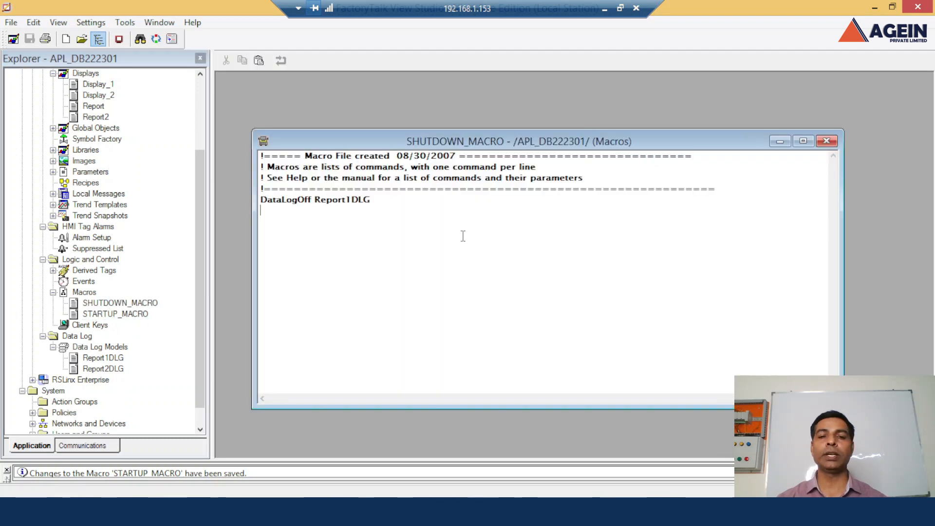
{"action": "double_click", "coordinate": [276, 213]}
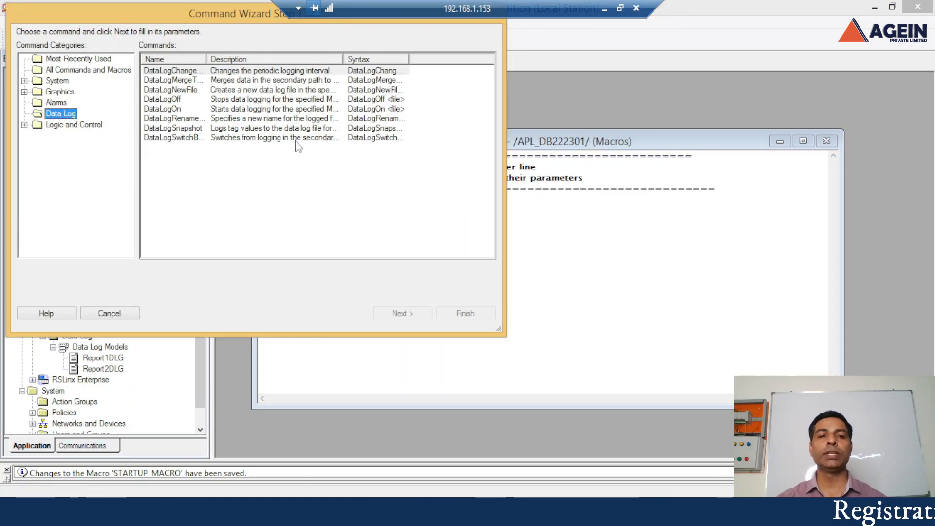
{"action": "left_click", "coordinate": [168, 99]}
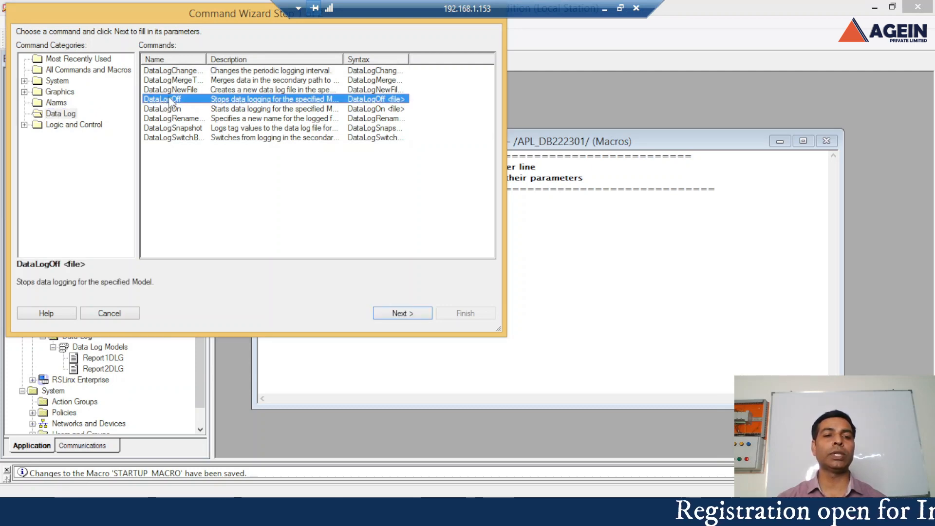
{"action": "double_click", "coordinate": [169, 98]}
{"action": "left_click", "coordinate": [160, 52]}
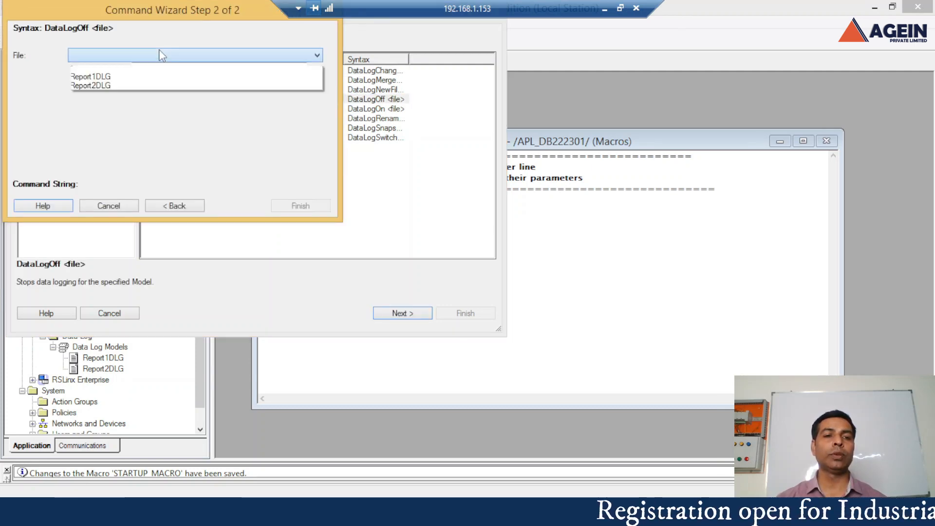
{"action": "left_click", "coordinate": [105, 85]}
{"action": "left_click", "coordinate": [300, 206]}
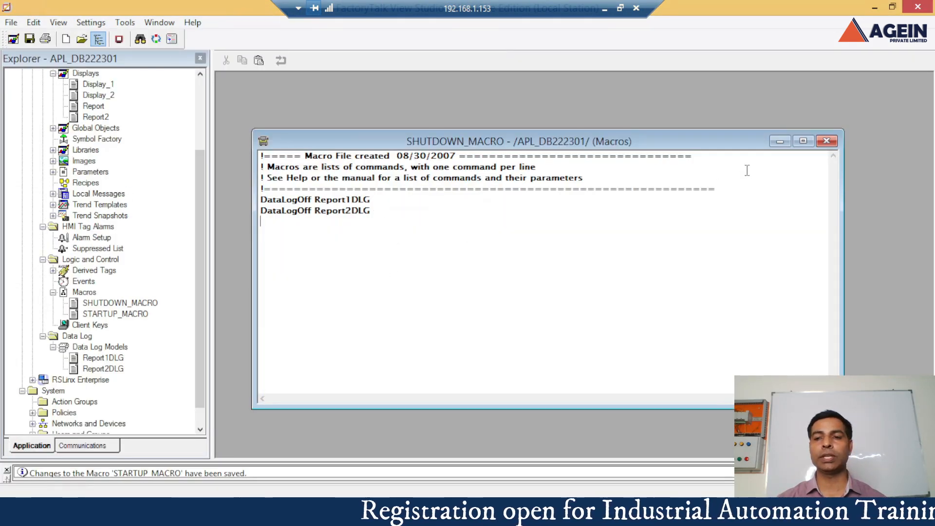
{"action": "left_click", "coordinate": [826, 141]}
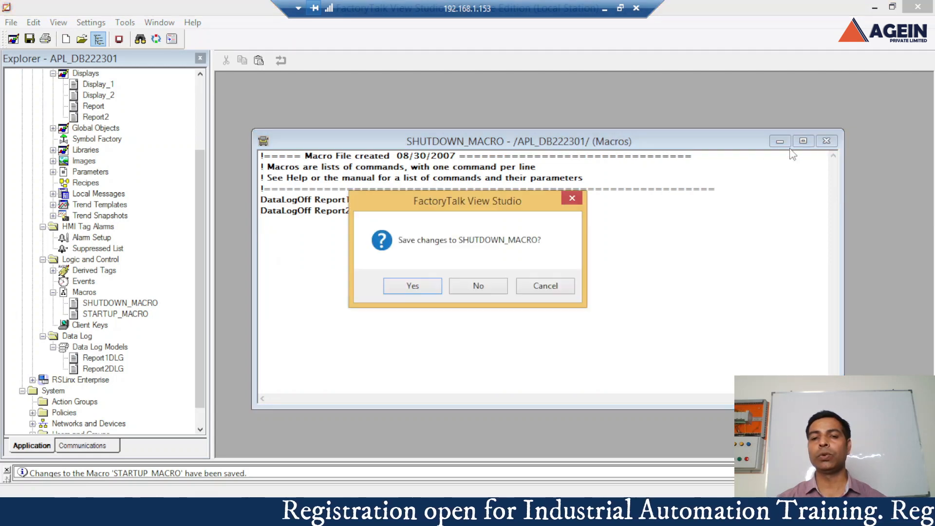
{"action": "left_click", "coordinate": [425, 288]}
Run the ALP01CLIENT.cli client configuration and go to Display 2 in the running client.
{"action": "left_click_drag", "start_coordinate": [200, 173], "coordinate": [180, 133]}
{"action": "left_click", "coordinate": [119, 39]}
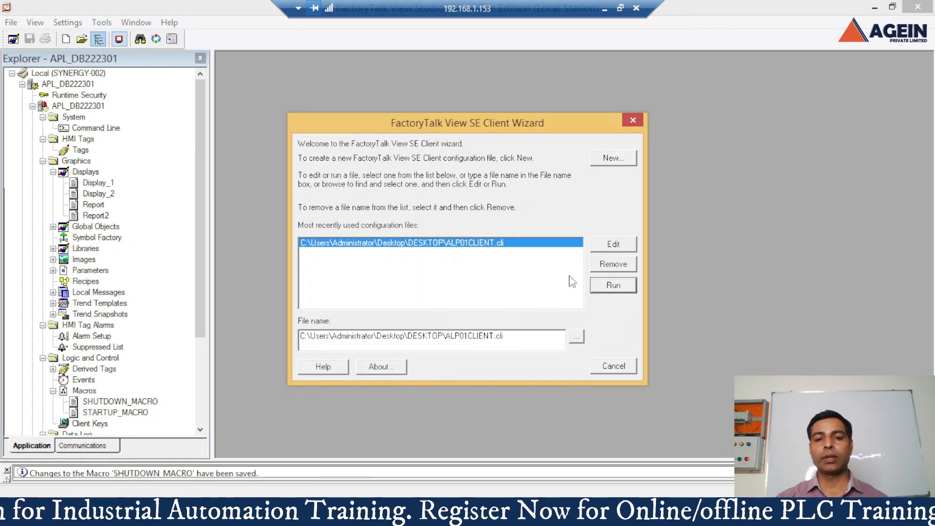
{"action": "left_click", "coordinate": [613, 286]}
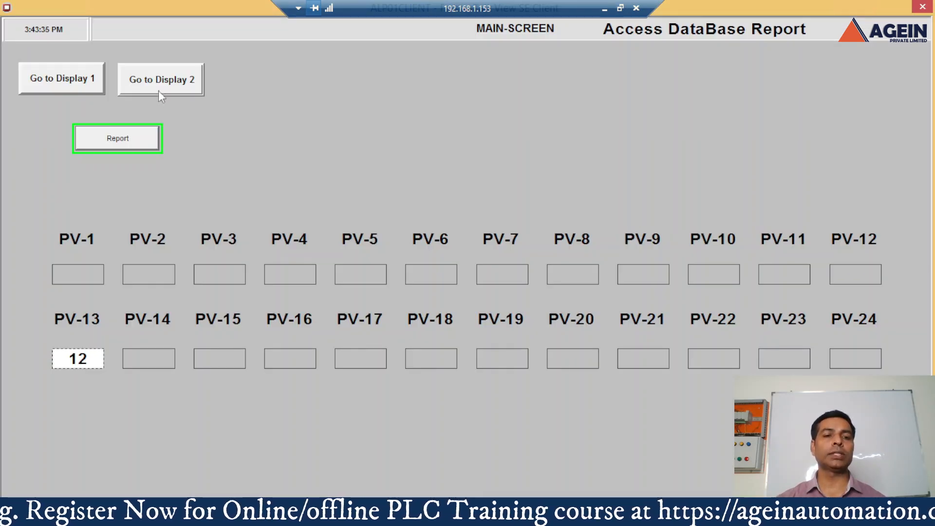
{"action": "left_click", "coordinate": [172, 96]}
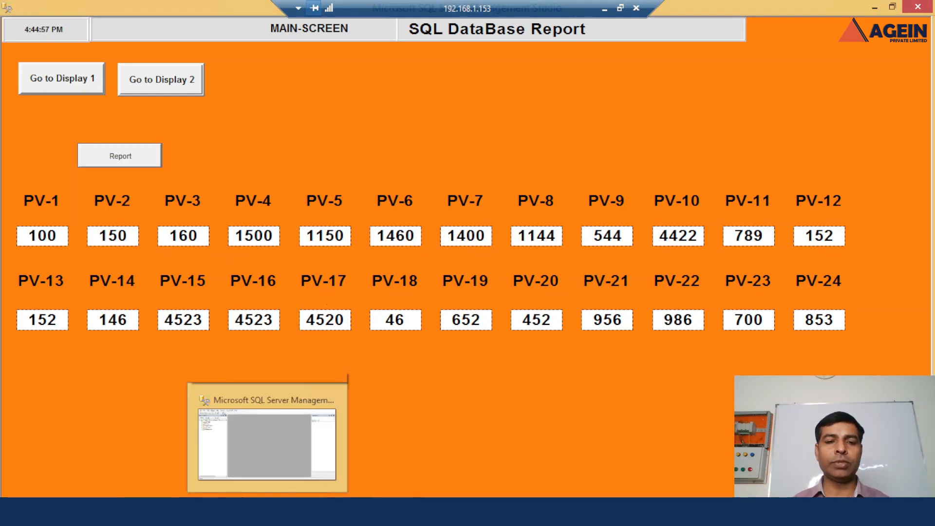
Switch to SQL Server Management Studio and open the top 200 rows of dbo.FloatTable in Report2DataBase for editing.
{"action": "left_click", "coordinate": [287, 390]}
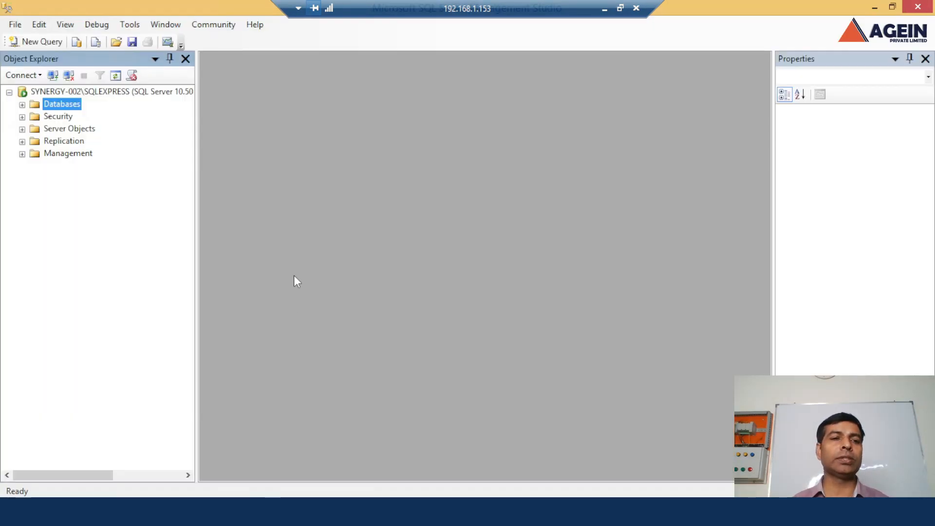
{"action": "left_click", "coordinate": [22, 104]}
{"action": "left_click", "coordinate": [63, 130]}
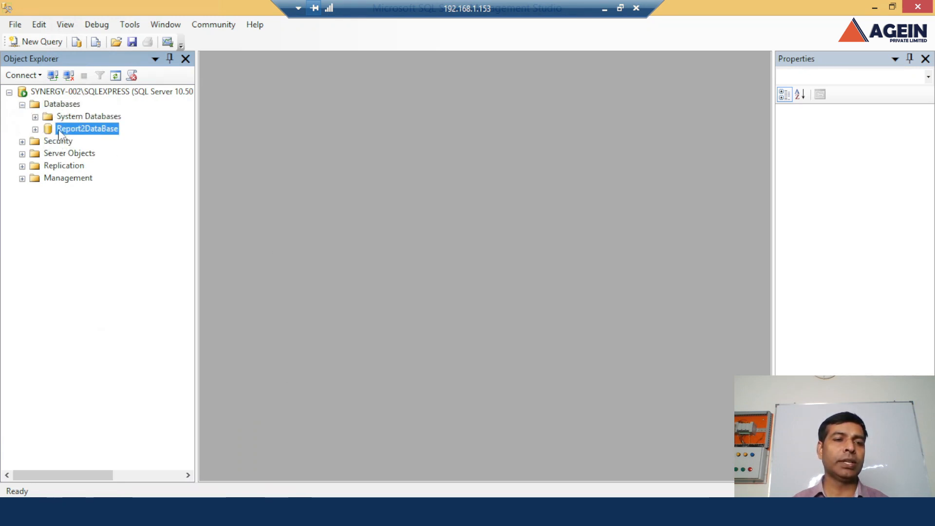
{"action": "left_click", "coordinate": [35, 130]}
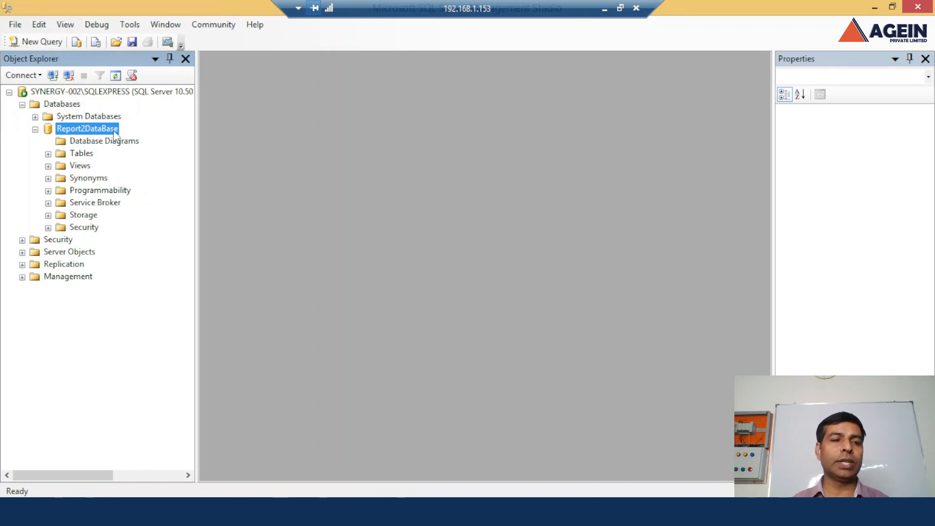
{"action": "left_click", "coordinate": [48, 154]}
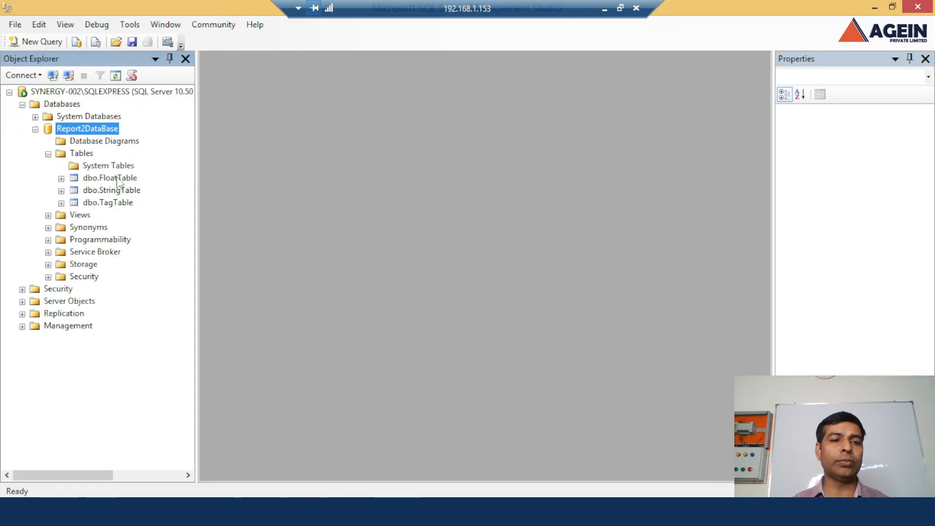
{"action": "left_click", "coordinate": [123, 179]}
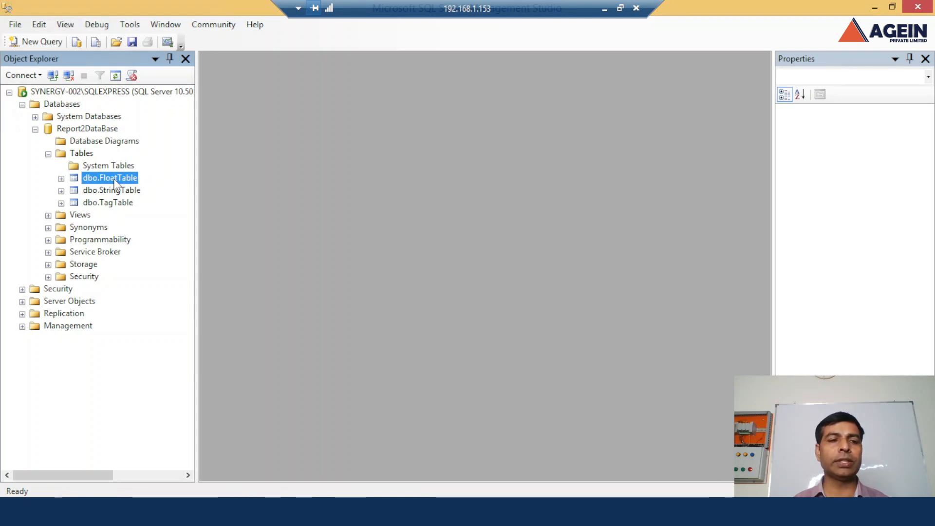
{"action": "right_click", "coordinate": [115, 183]}
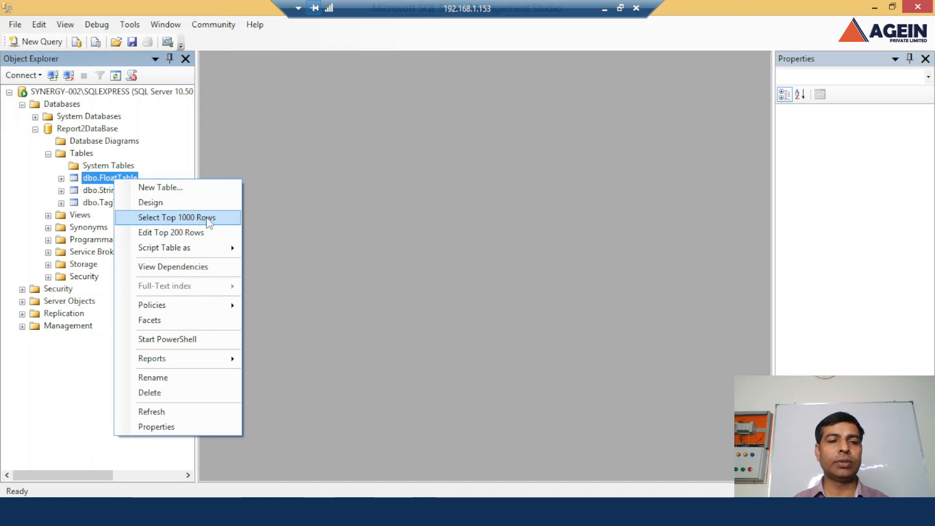
{"action": "left_click", "coordinate": [180, 238]}
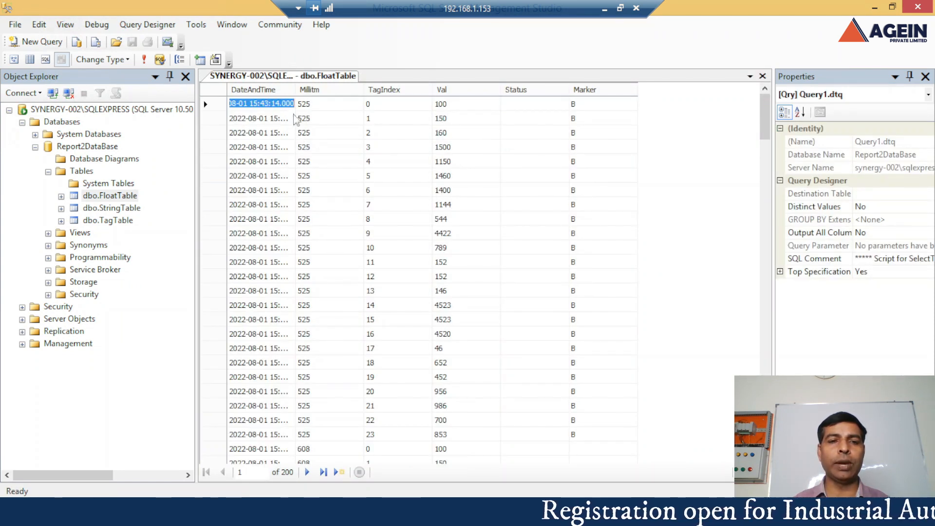
Widen the DateAndTime column and examine the timestamps, tag indexes and values logged in dbo.FloatTable.
{"action": "left_click_drag", "start_coordinate": [294, 90], "coordinate": [334, 89]}
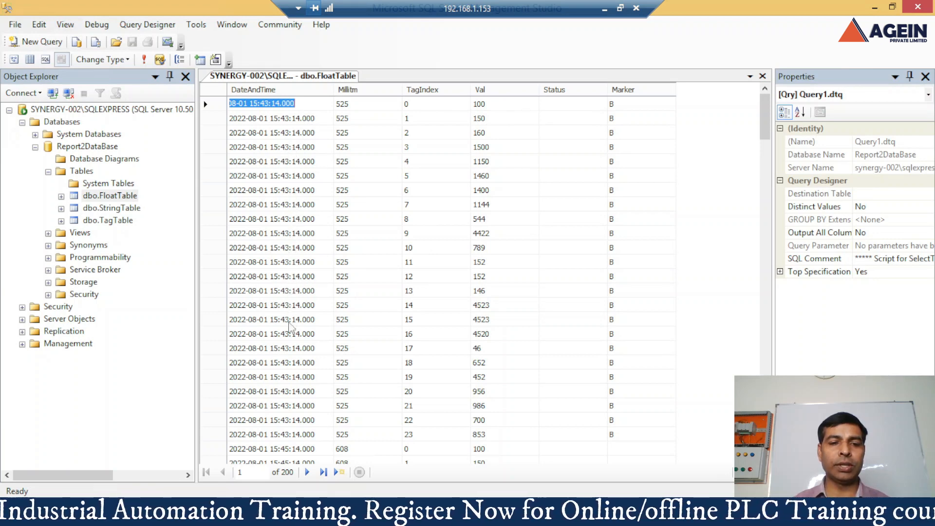
{"action": "scroll", "coordinate": [292, 407], "scroll_direction": "down", "scroll_amount": 5}
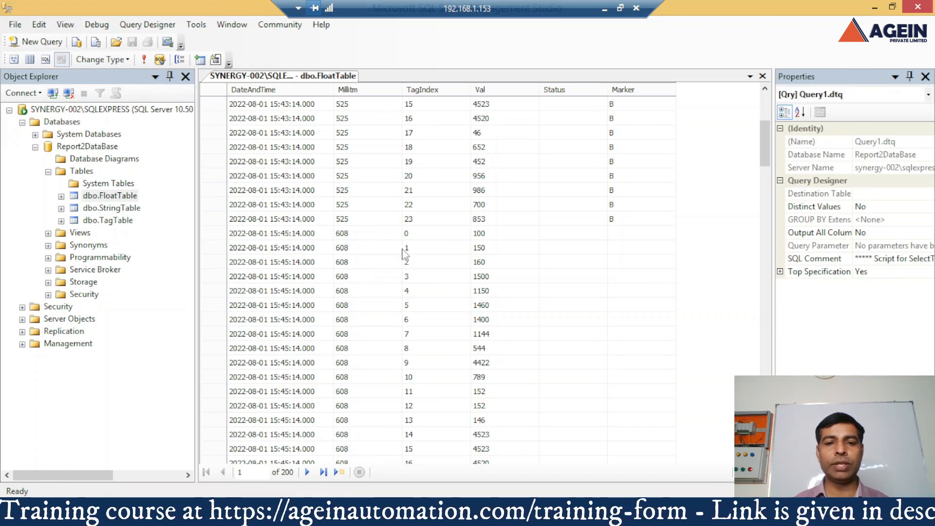
{"action": "scroll", "coordinate": [346, 341], "scroll_direction": "down", "scroll_amount": 6}
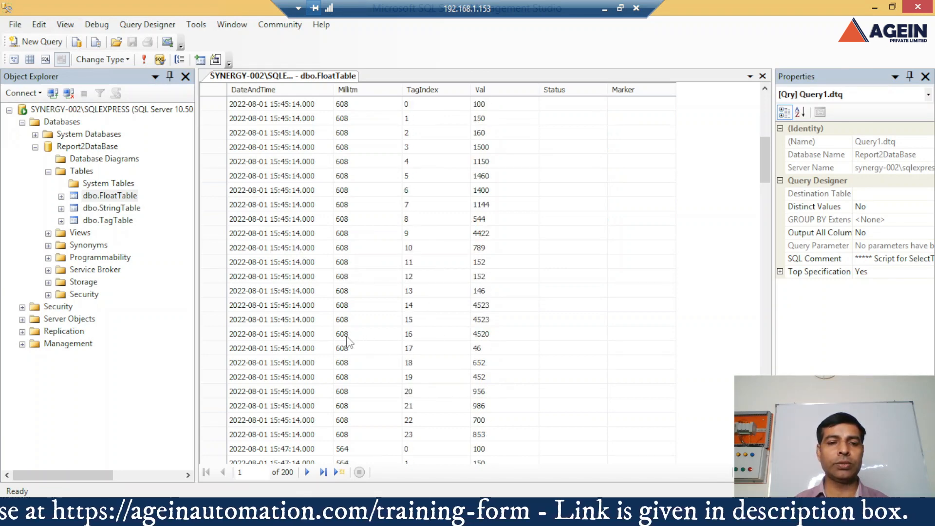
{"action": "scroll", "coordinate": [347, 340], "scroll_direction": "down", "scroll_amount": 2}
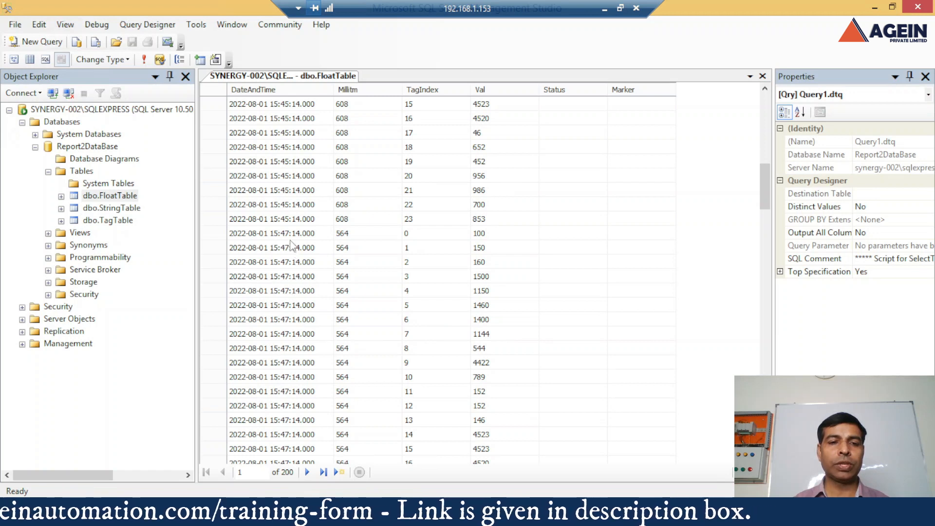
Compare the timestamps of successive logging cycles in dbo.FloatTable and switch to the running FactoryTalk View client to view the PV-1 to PV-24 values.
{"action": "scroll", "coordinate": [297, 334], "scroll_direction": "down", "scroll_amount": 9}
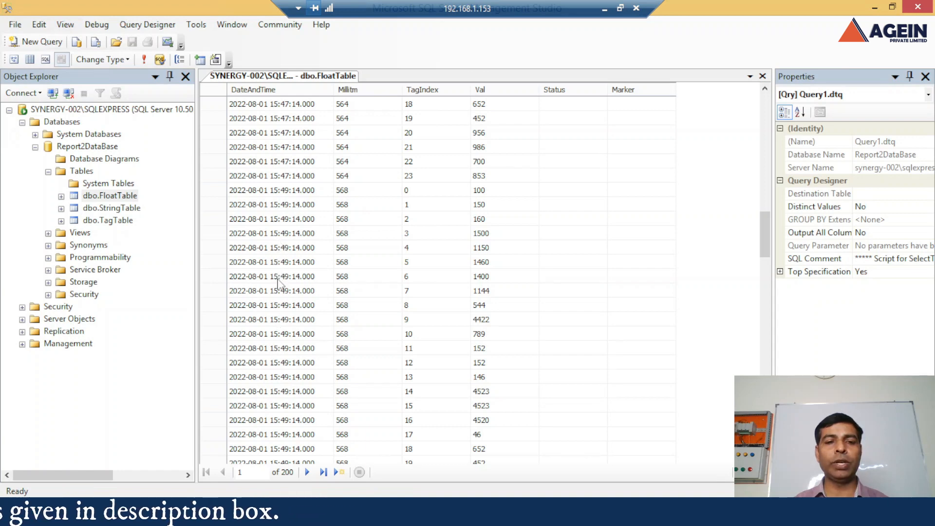
{"action": "scroll", "coordinate": [282, 295], "scroll_direction": "up", "scroll_amount": 16}
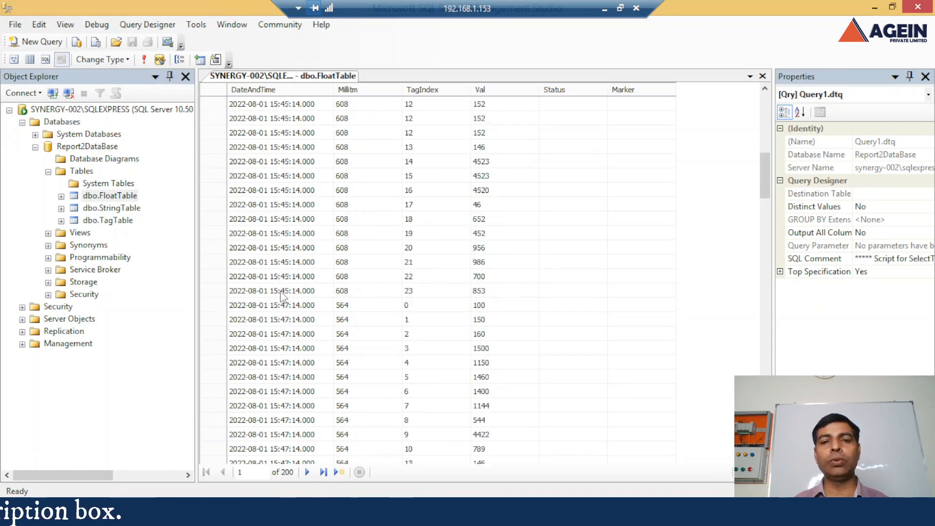
{"action": "scroll", "coordinate": [284, 296], "scroll_direction": "up", "scroll_amount": 6}
{"action": "left_click", "coordinate": [321, 515]}
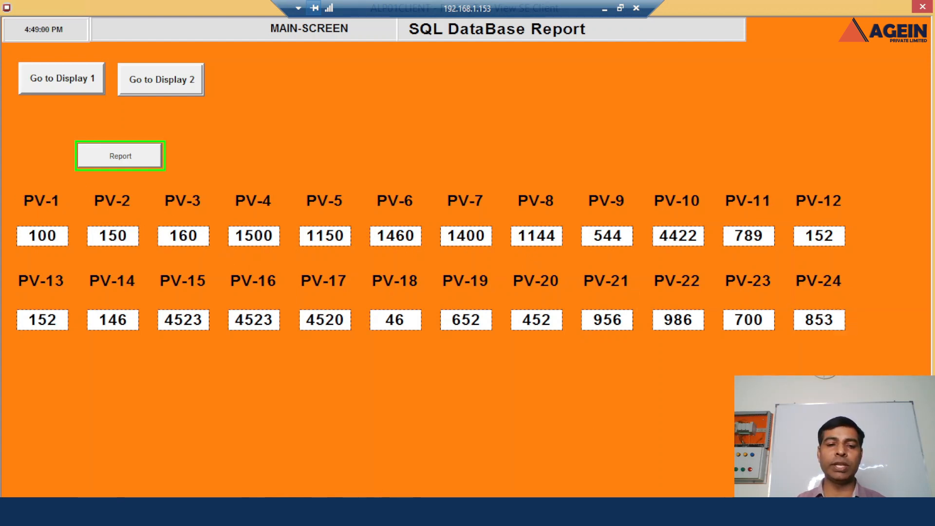
Switch back to SQL Server Management Studio and examine the logged timestamps, tag indexes and values in the FloatTable query results.
{"action": "left_click", "coordinate": [297, 511]}
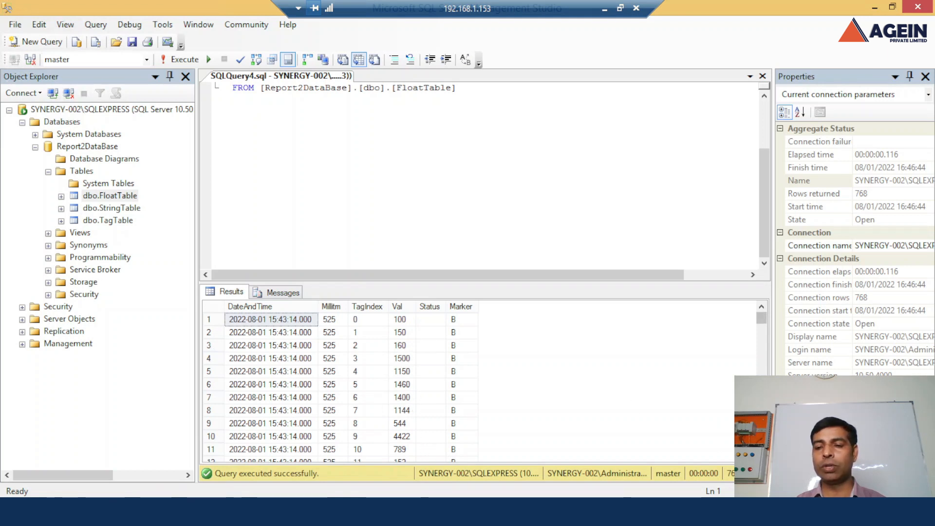
{"action": "scroll", "coordinate": [341, 385], "scroll_direction": "down", "scroll_amount": 3}
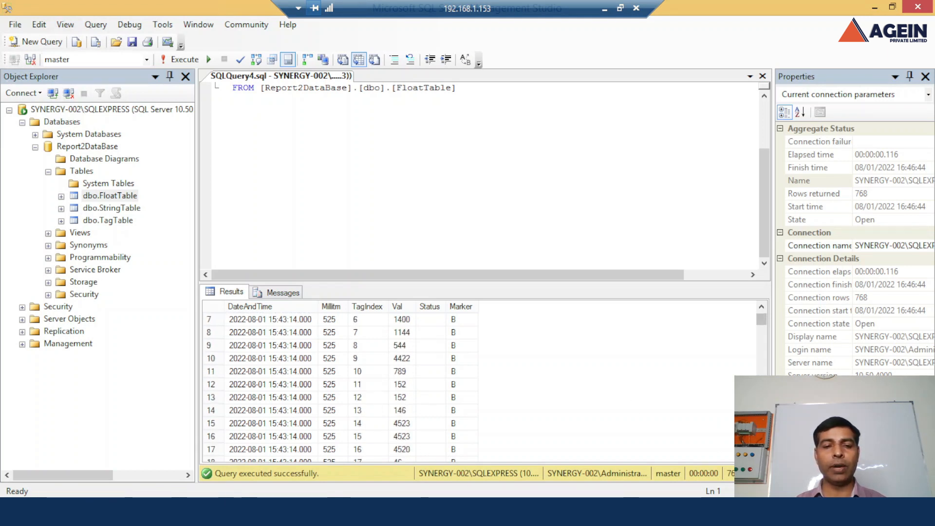
{"action": "scroll", "coordinate": [341, 384], "scroll_direction": "down", "scroll_amount": 3}
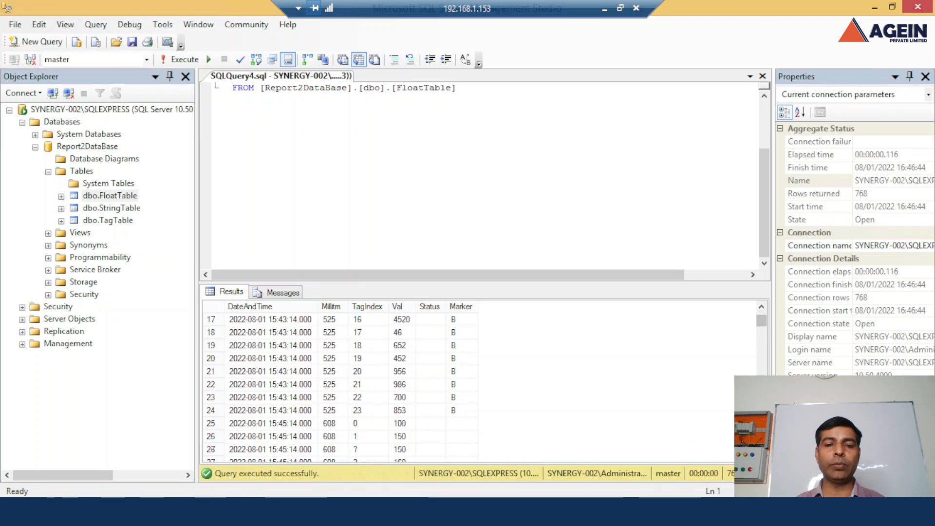
{"action": "scroll", "coordinate": [479, 385], "scroll_direction": "down", "scroll_amount": 2}
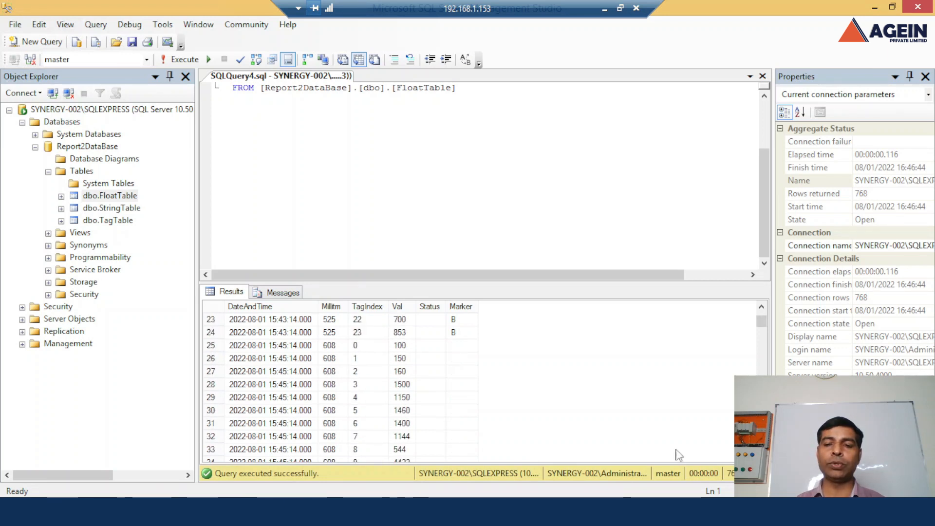